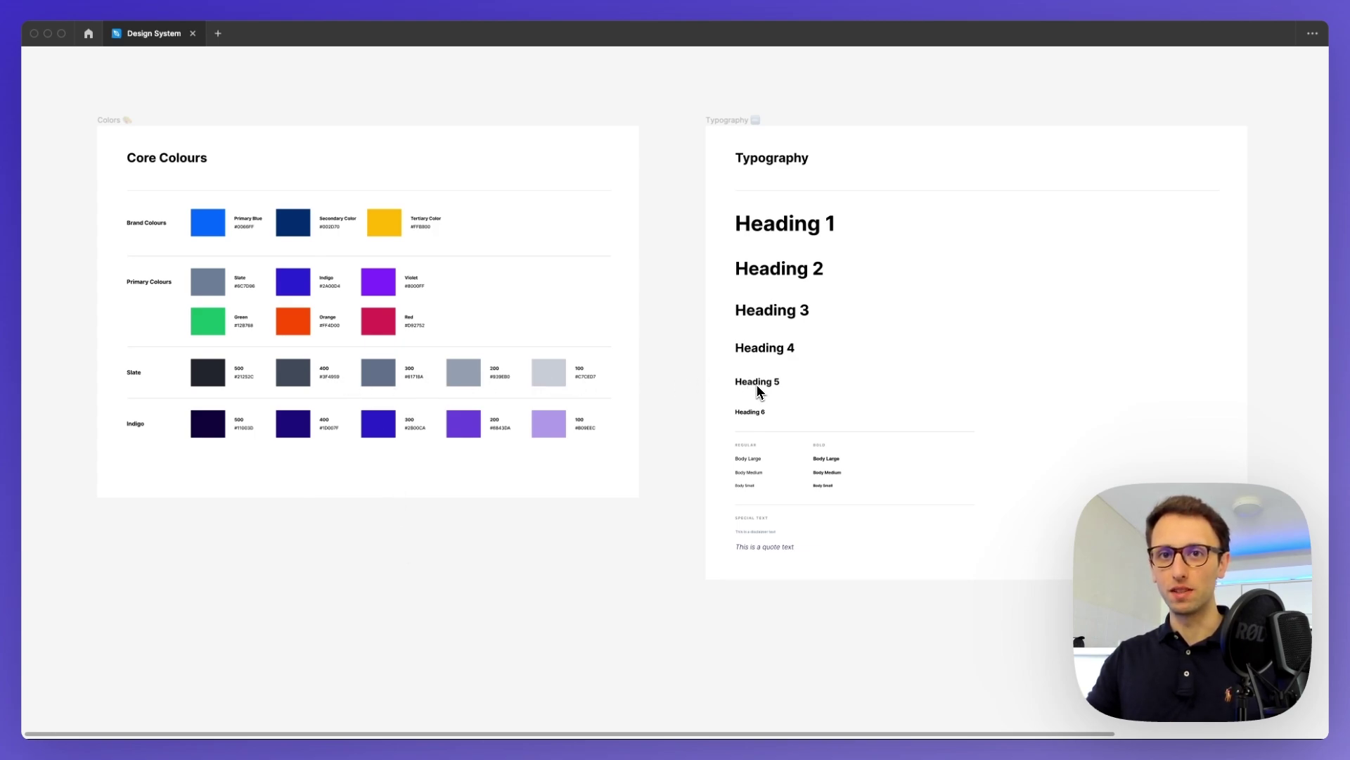
Step: Search the Figma Community for 'icons'
{"action": "scroll", "coordinate": [628, 495], "scroll_direction": "up", "scroll_amount": 1}
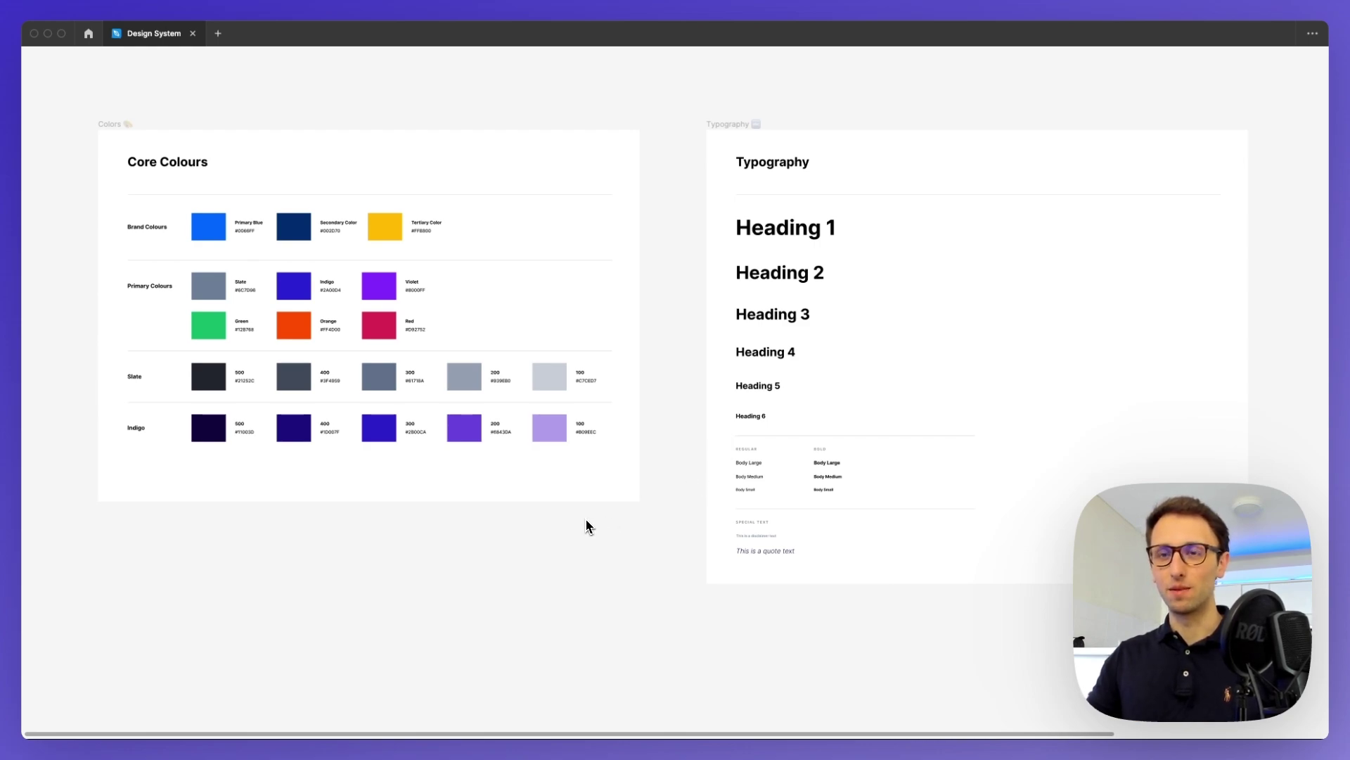
{"action": "scroll", "coordinate": [590, 526], "scroll_direction": "up", "scroll_amount": 2}
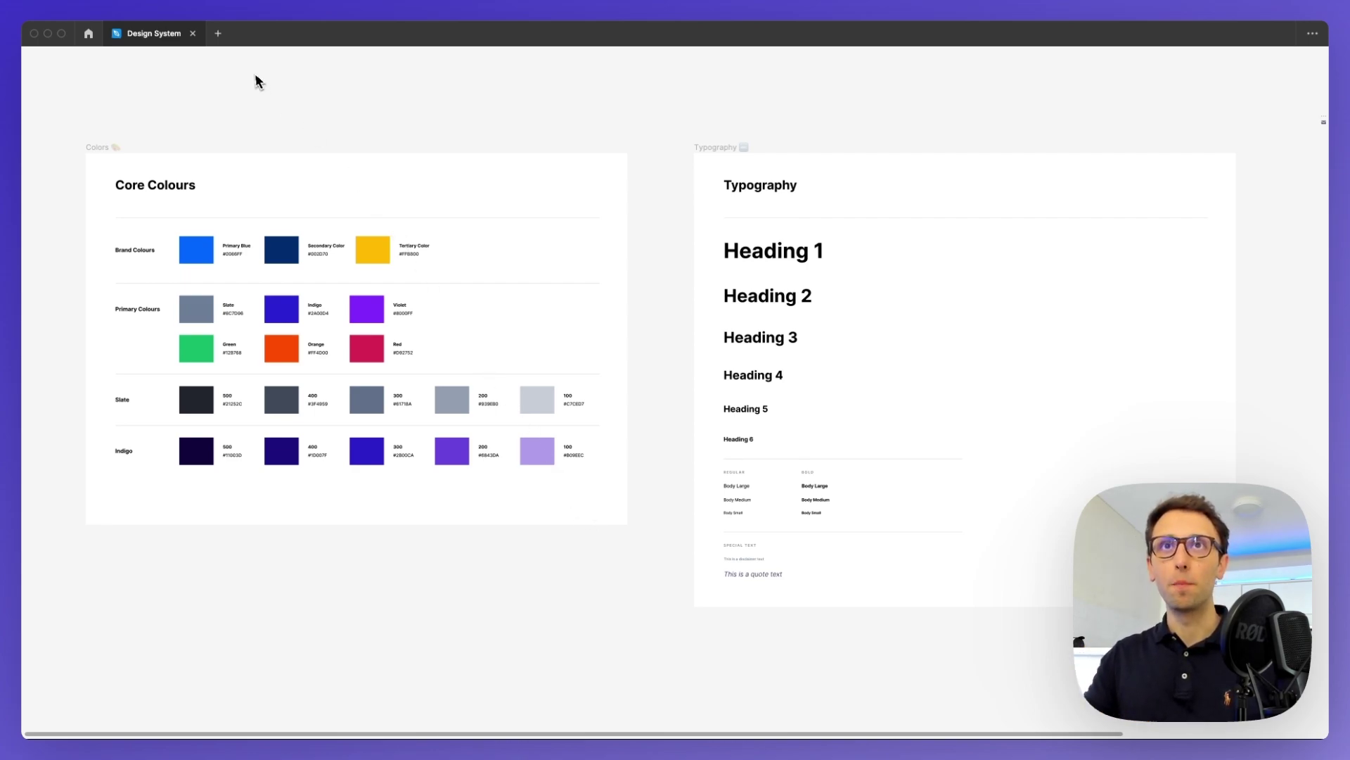
{"action": "scroll", "coordinate": [292, 97], "scroll_direction": "up", "scroll_amount": 2}
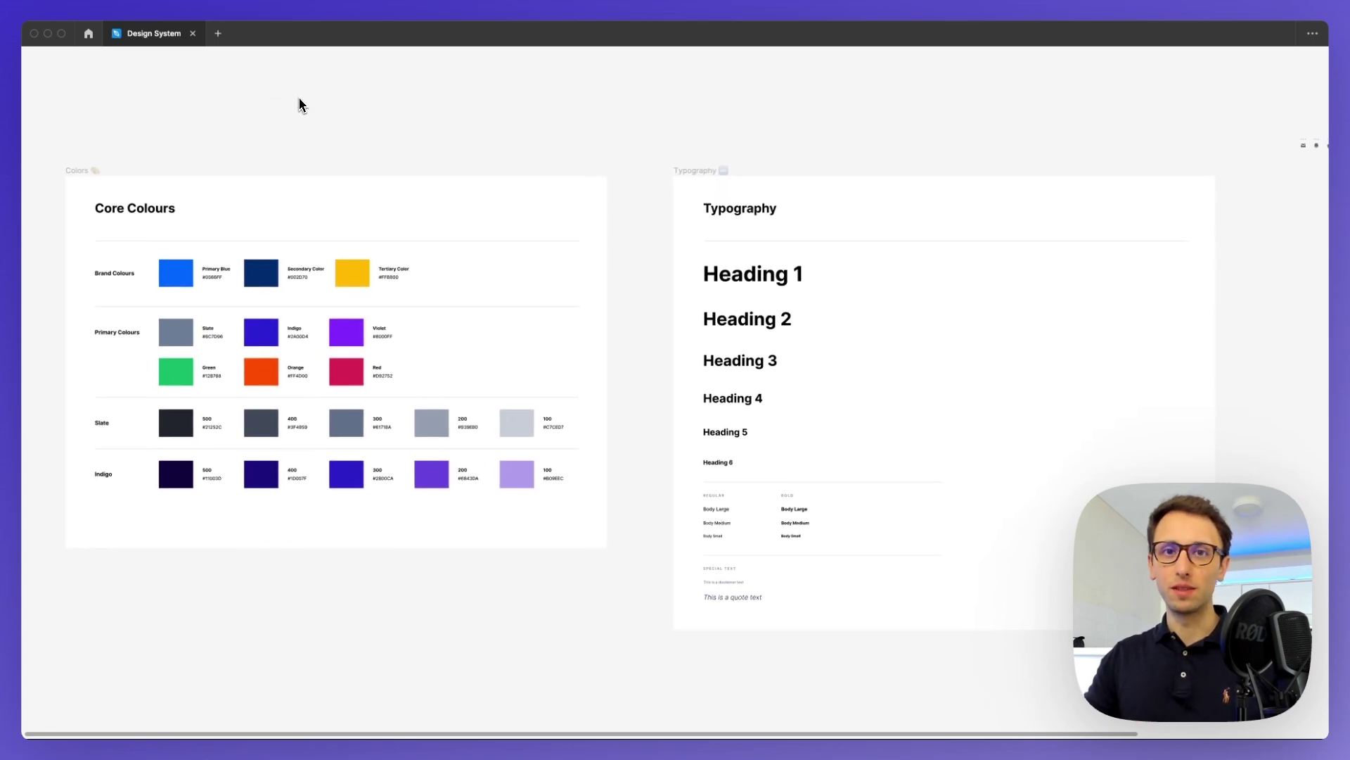
{"action": "scroll", "coordinate": [299, 104], "scroll_direction": "left", "scroll_amount": 2}
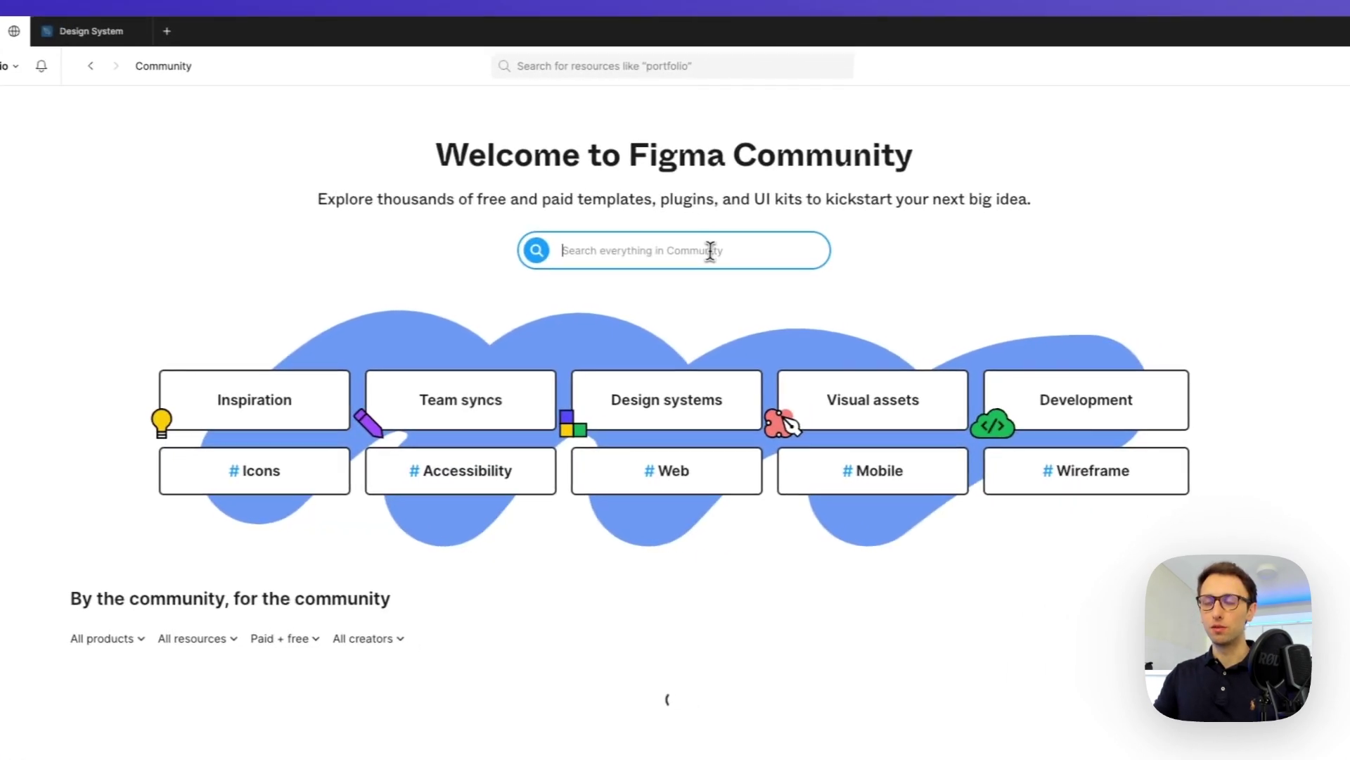
{"action": "type", "text": "icons"}
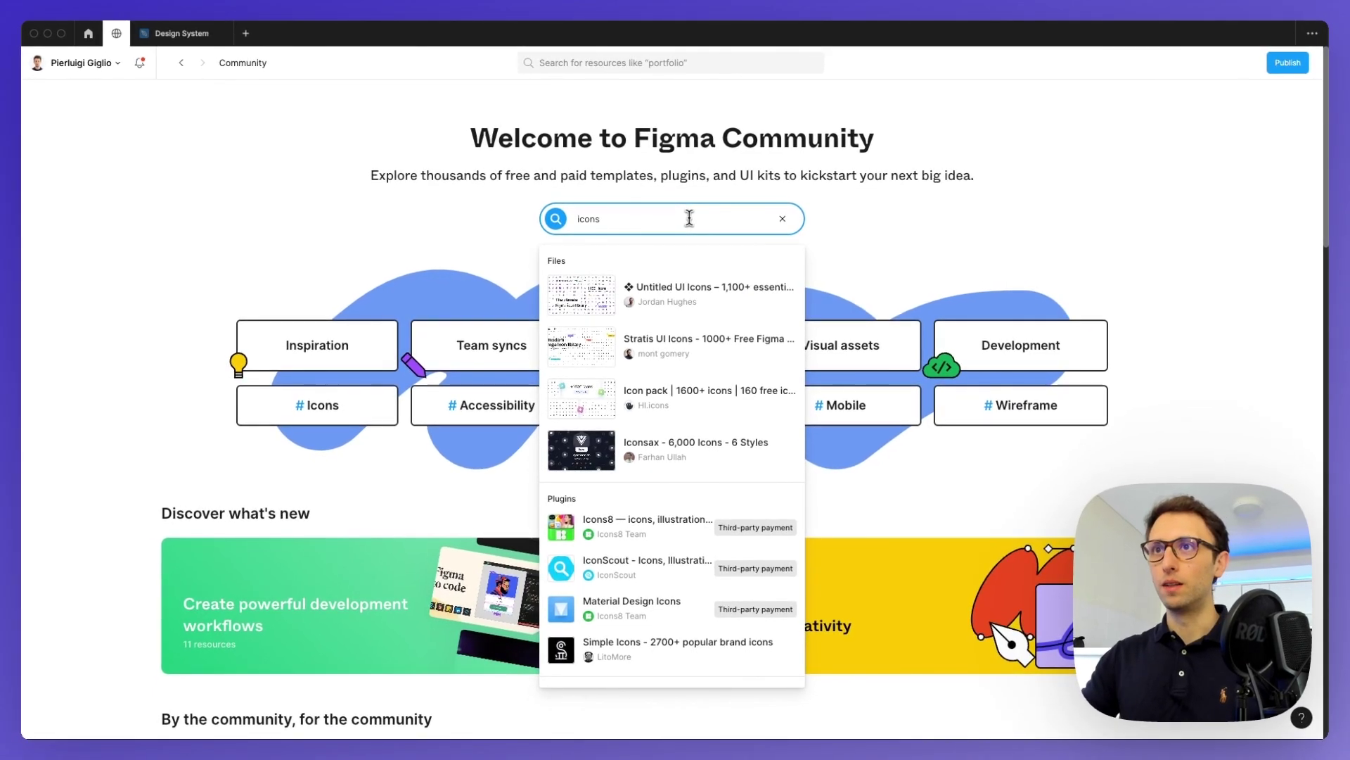
{"action": "key", "text": "Return"}
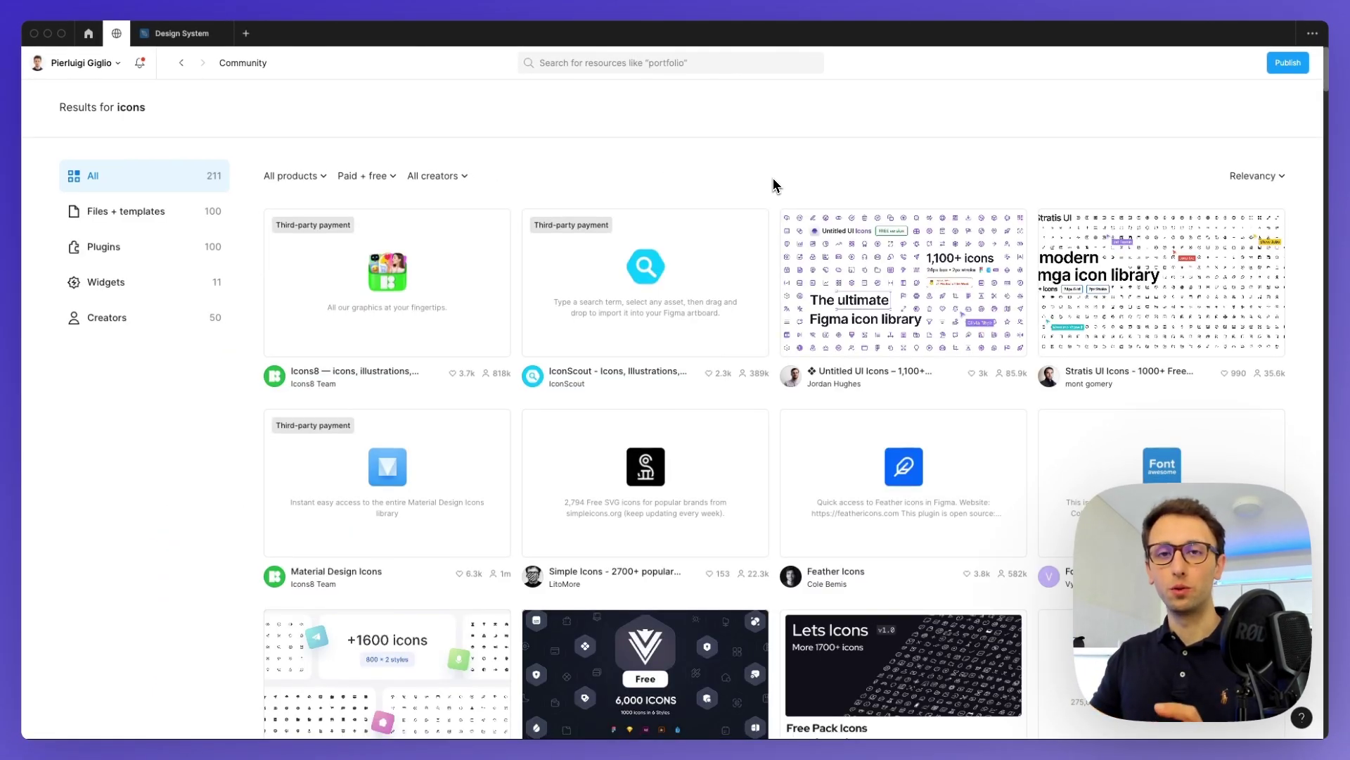
Step: Browse the 211 results, including the Icons8, IconScout and Untitled UI icon libraries
{"action": "scroll", "coordinate": [774, 179], "scroll_direction": "down", "scroll_amount": 3}
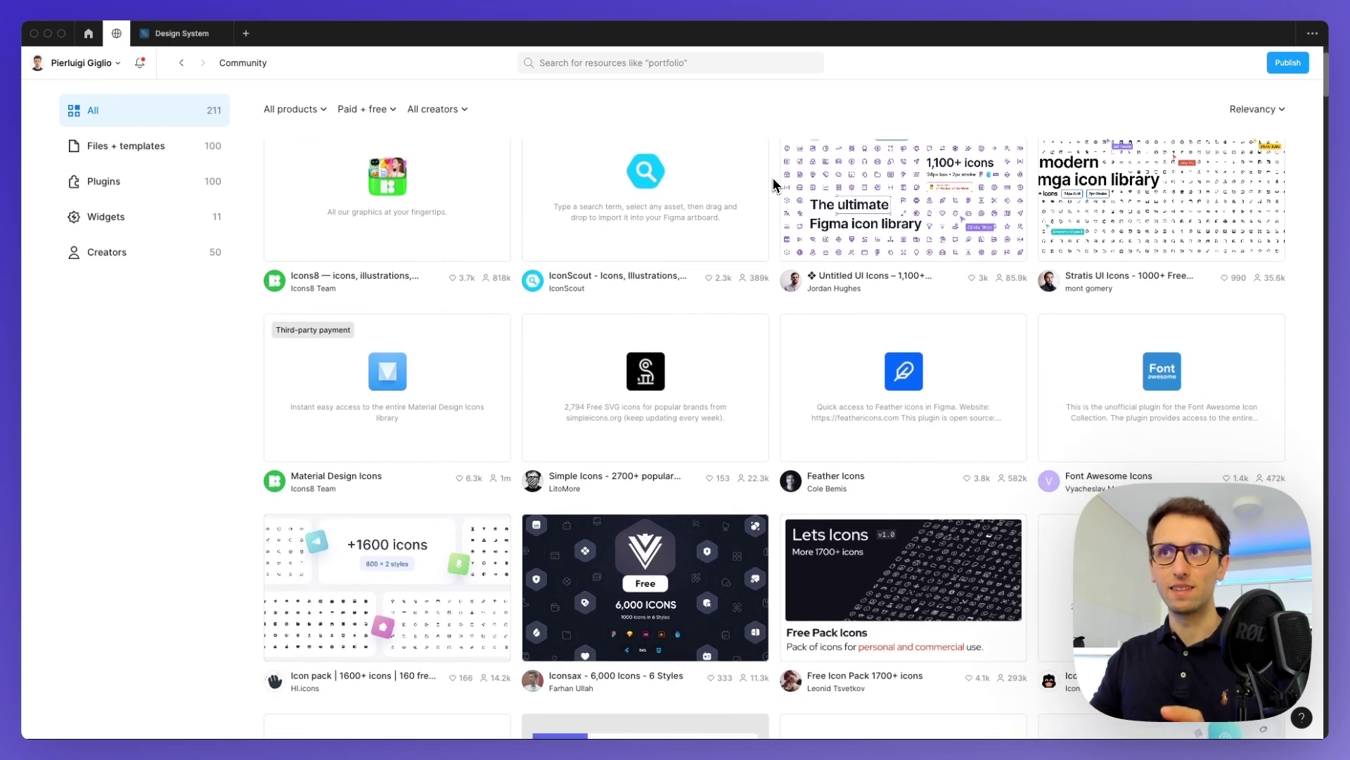
{"action": "scroll", "coordinate": [773, 179], "scroll_direction": "up", "scroll_amount": 3}
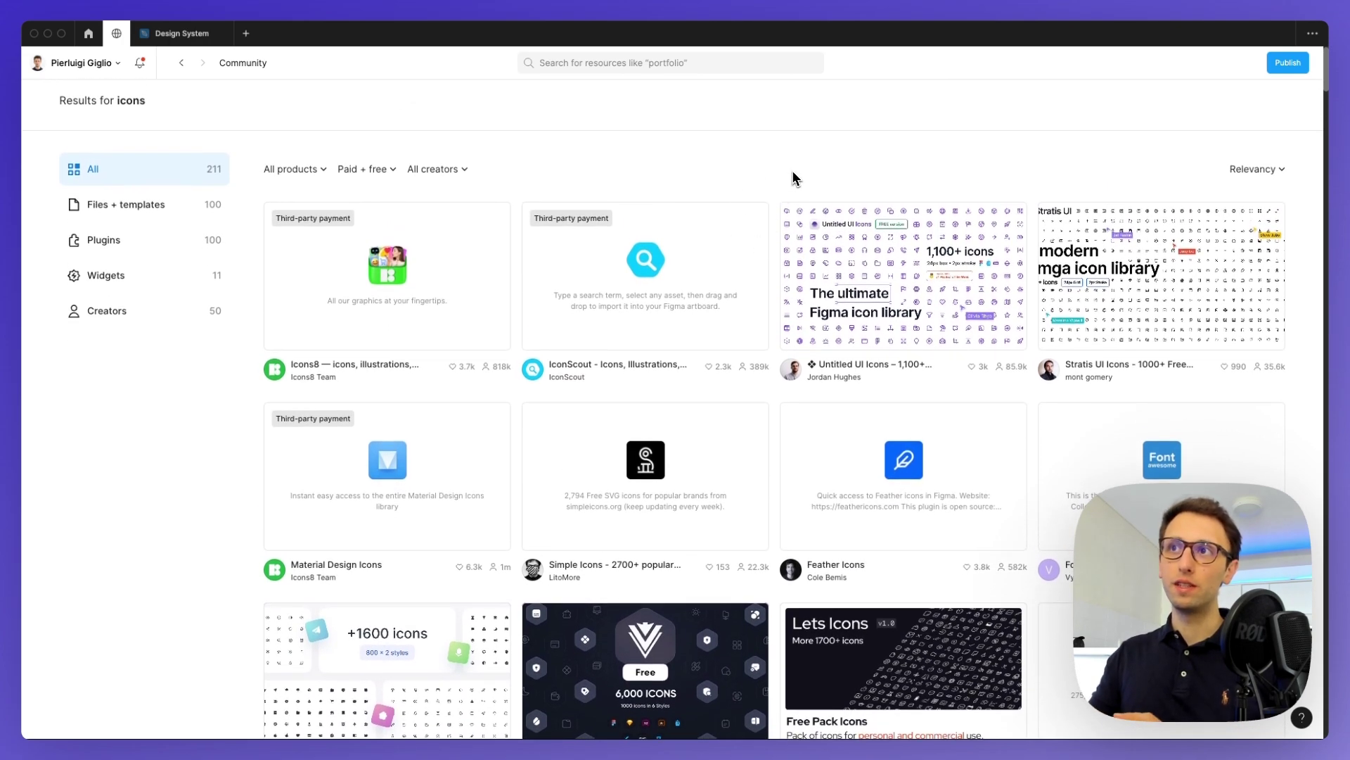
{"action": "scroll", "coordinate": [794, 178], "scroll_direction": "down", "scroll_amount": 1}
{"action": "scroll", "coordinate": [774, 225], "scroll_direction": "down", "scroll_amount": 4}
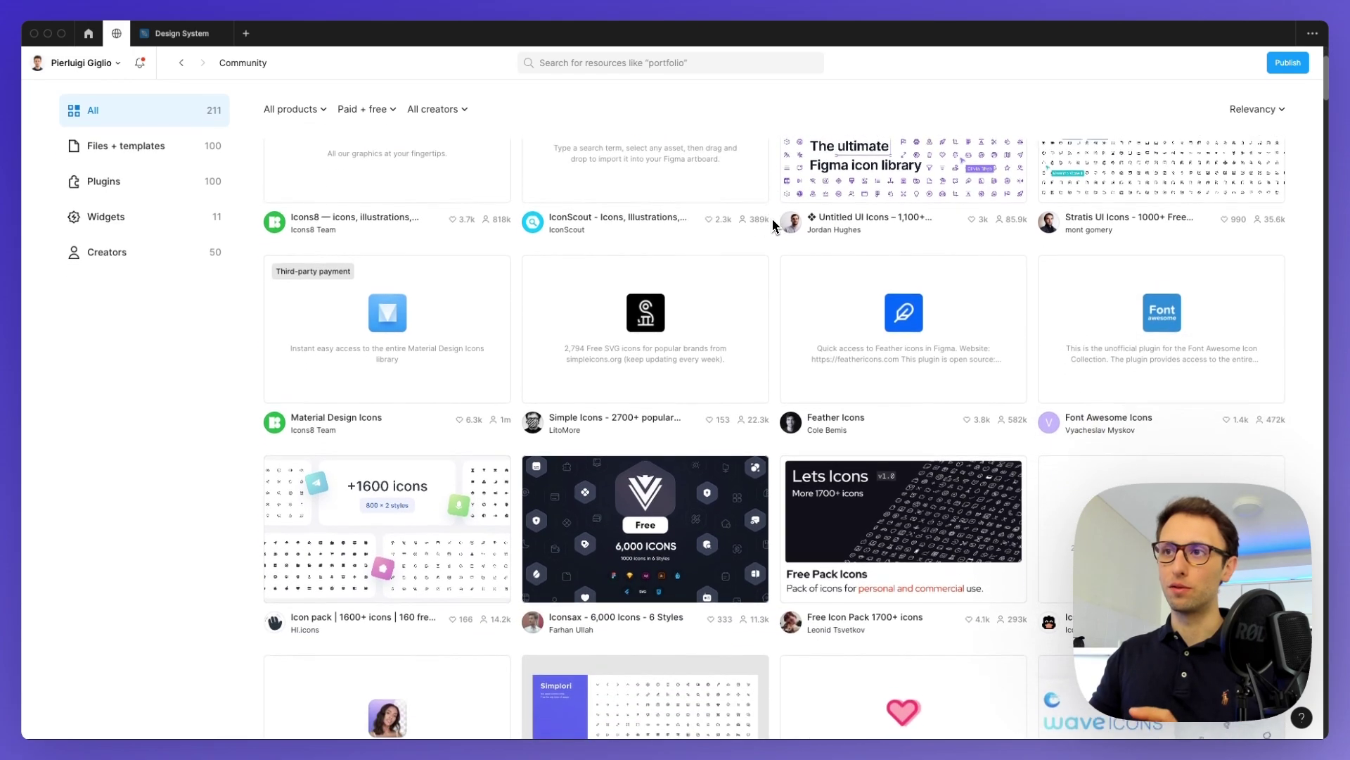
{"action": "scroll", "coordinate": [774, 225], "scroll_direction": "down", "scroll_amount": 8}
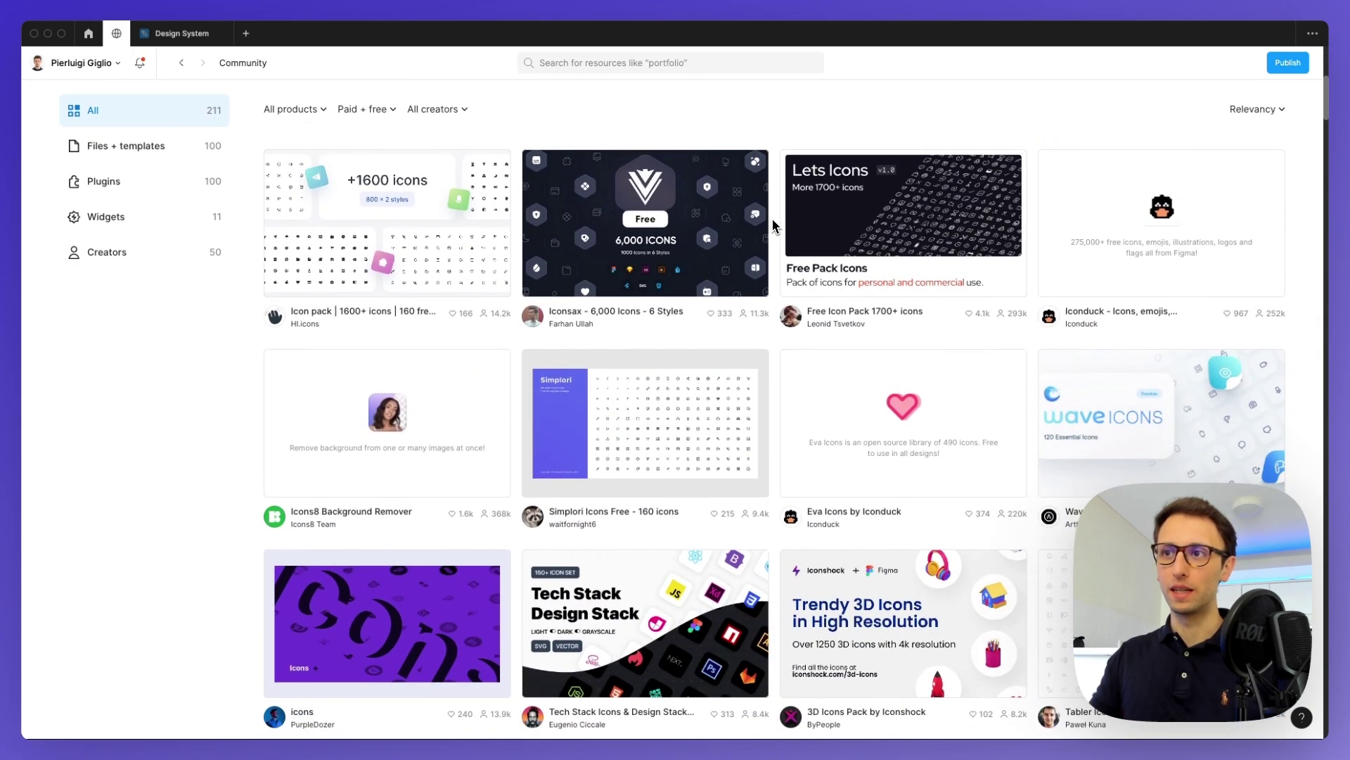
{"action": "scroll", "coordinate": [772, 224], "scroll_direction": "up", "scroll_amount": 8}
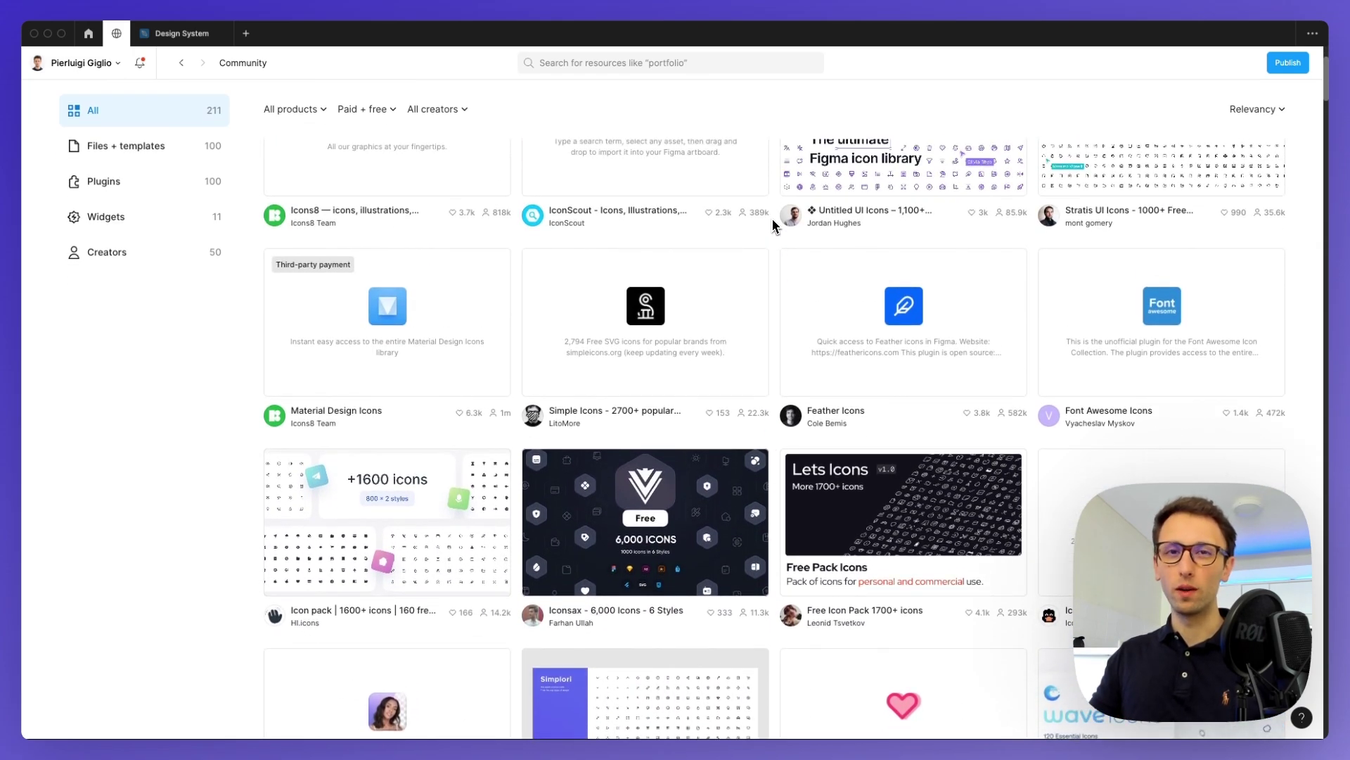
{"action": "scroll", "coordinate": [774, 221], "scroll_direction": "up", "scroll_amount": 4}
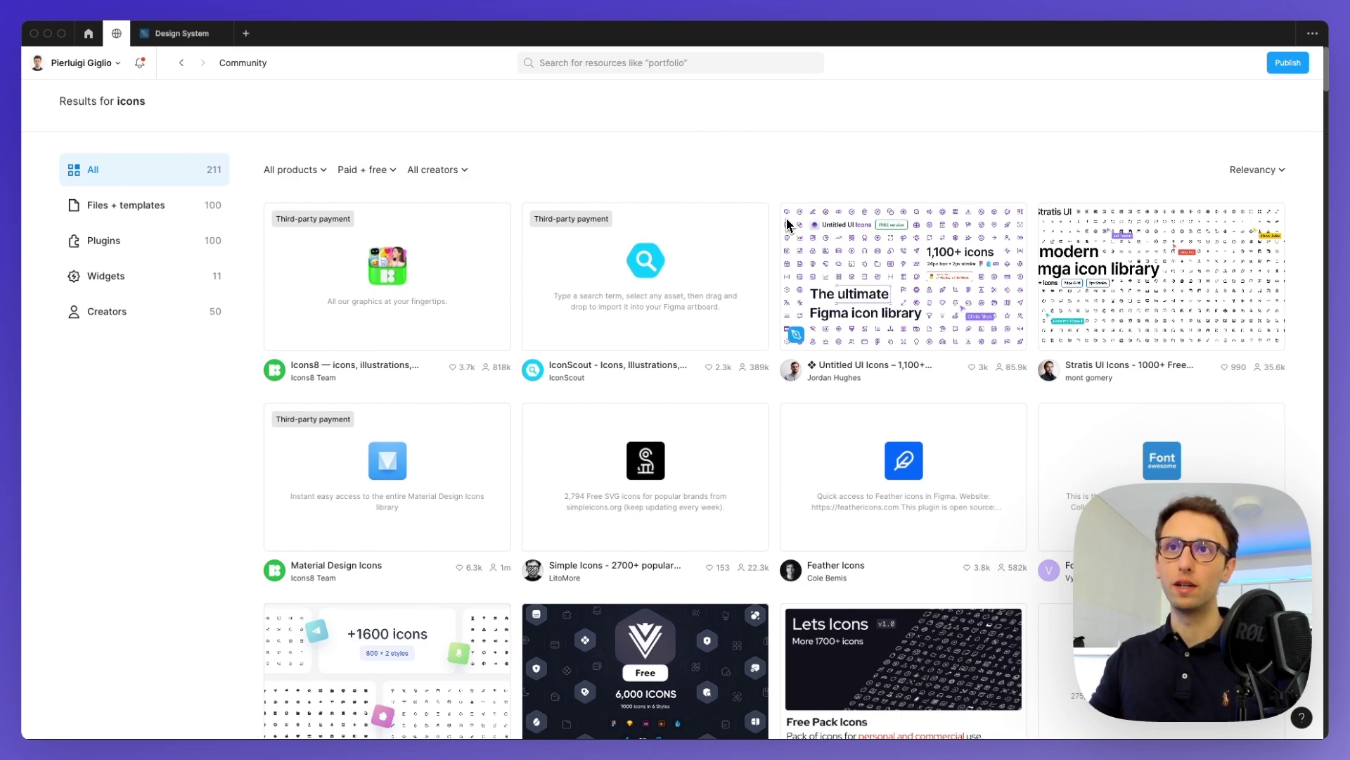
Step: Return to the Design System file and zoom into the three icon rows
{"action": "left_click", "coordinate": [176, 43]}
{"action": "scroll", "coordinate": [681, 280], "scroll_direction": "right", "scroll_amount": 10}
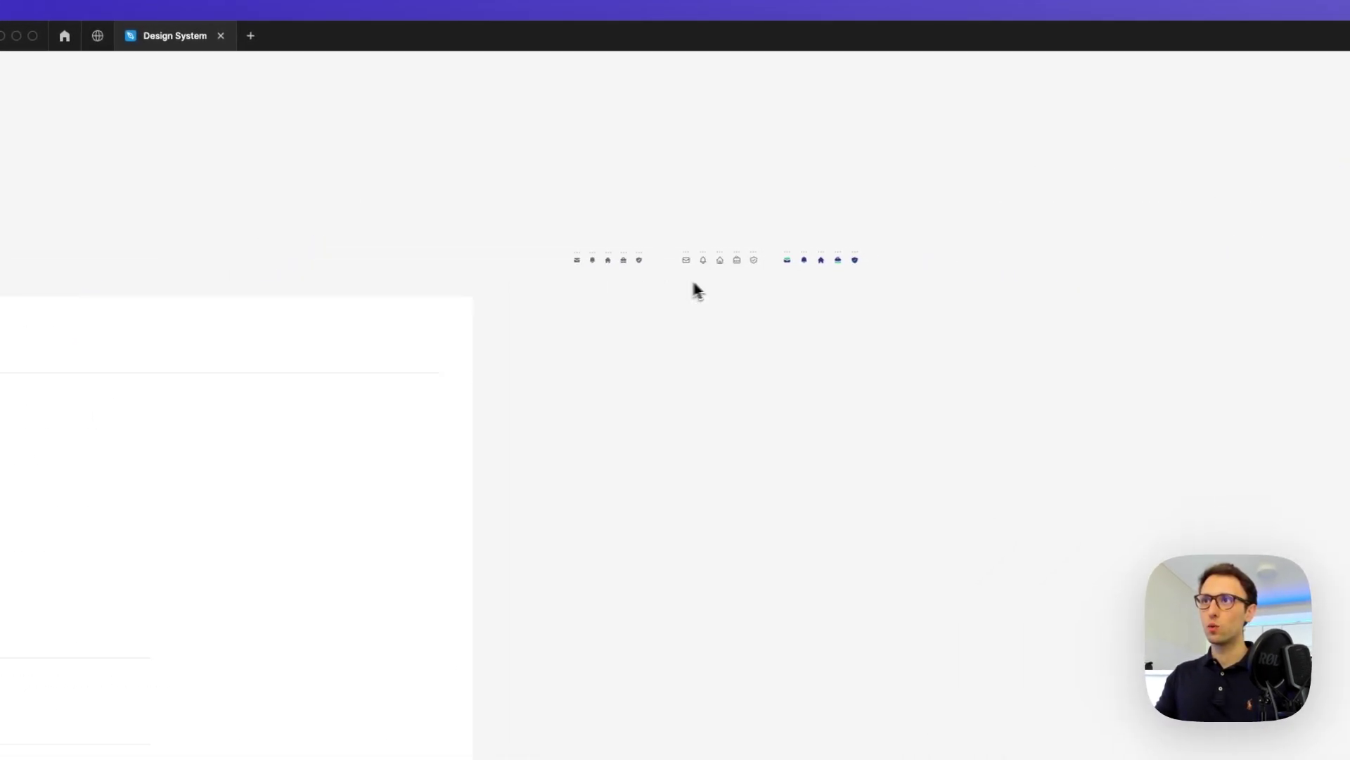
{"action": "scroll", "coordinate": [702, 290], "scroll_direction": "right", "scroll_amount": 5}
{"action": "scroll", "coordinate": [605, 253], "scroll_direction": "up", "scroll_amount": 10}
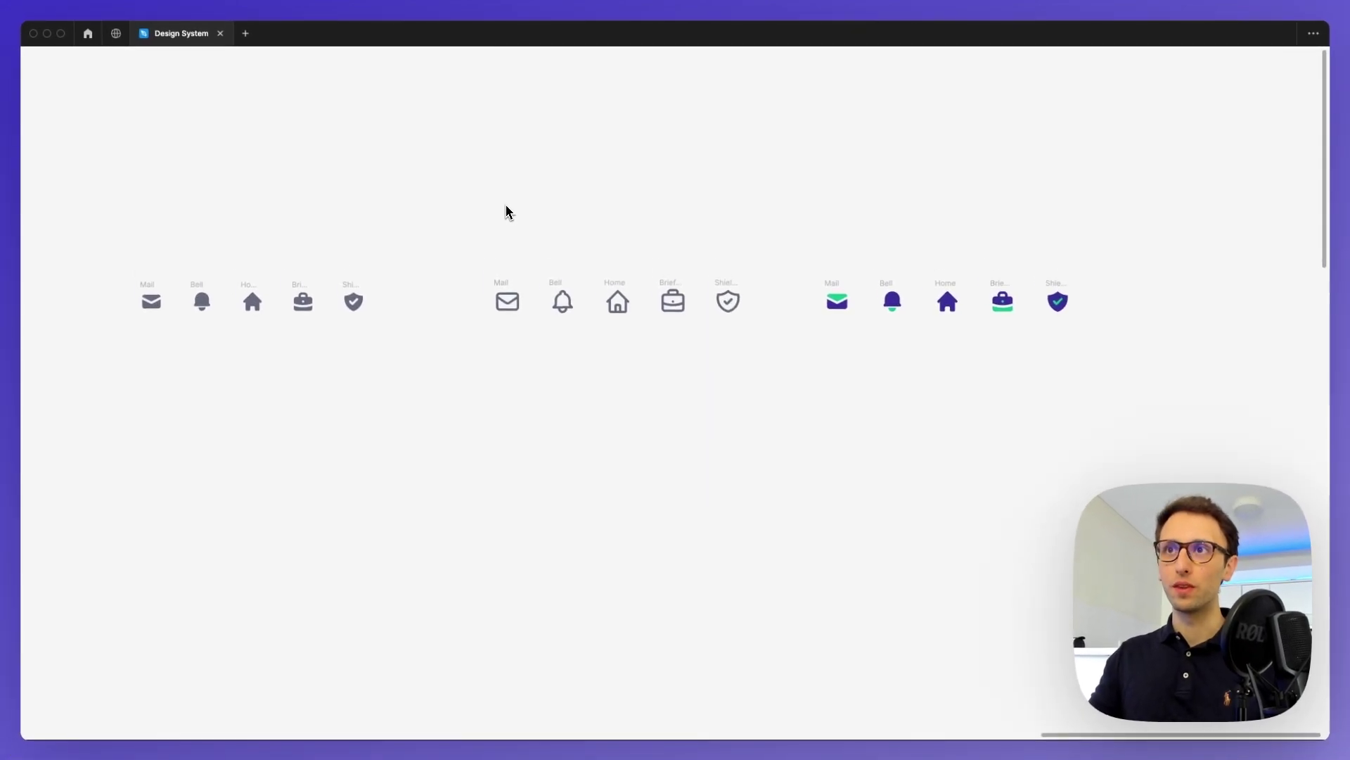
{"action": "scroll", "coordinate": [507, 211], "scroll_direction": "left", "scroll_amount": 3}
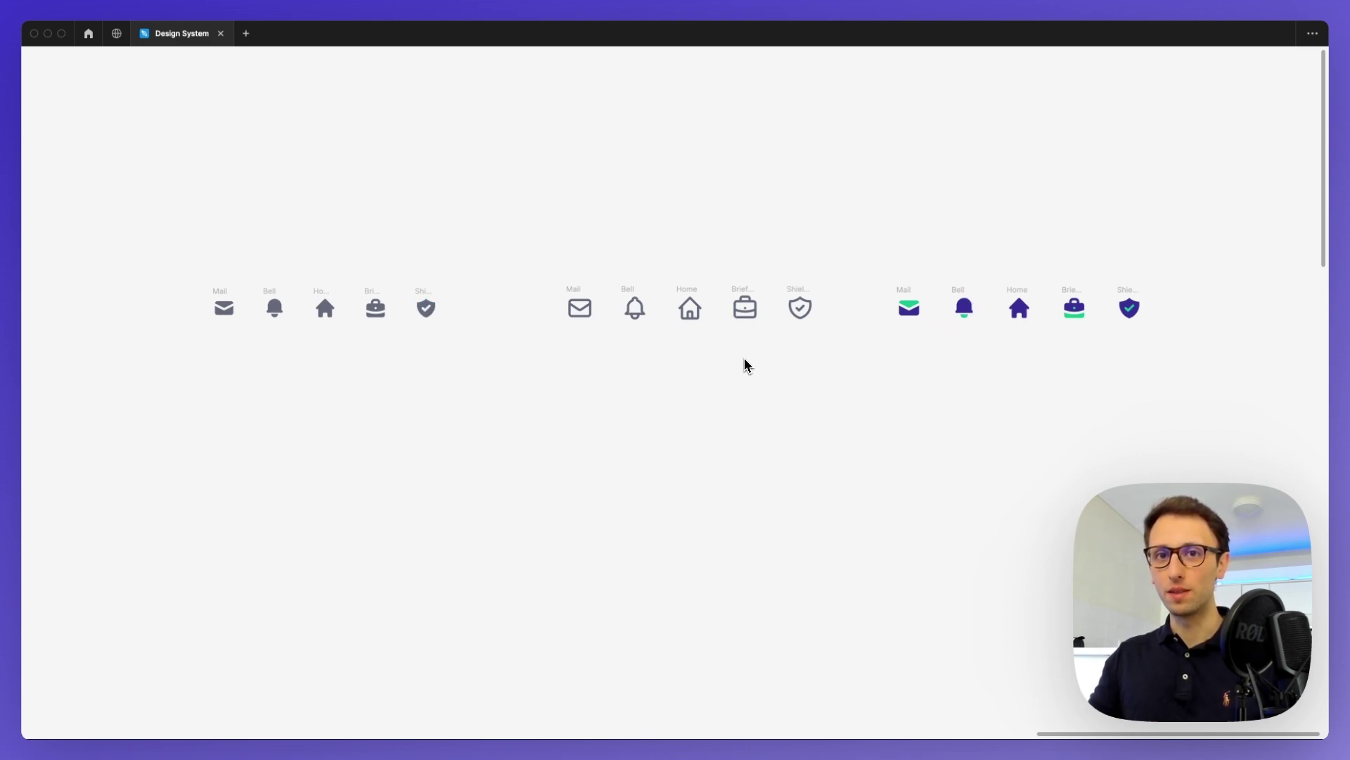
{"action": "scroll", "coordinate": [687, 362], "scroll_direction": "up", "scroll_amount": 3}
{"action": "scroll", "coordinate": [687, 362], "scroll_direction": "up", "scroll_amount": 2}
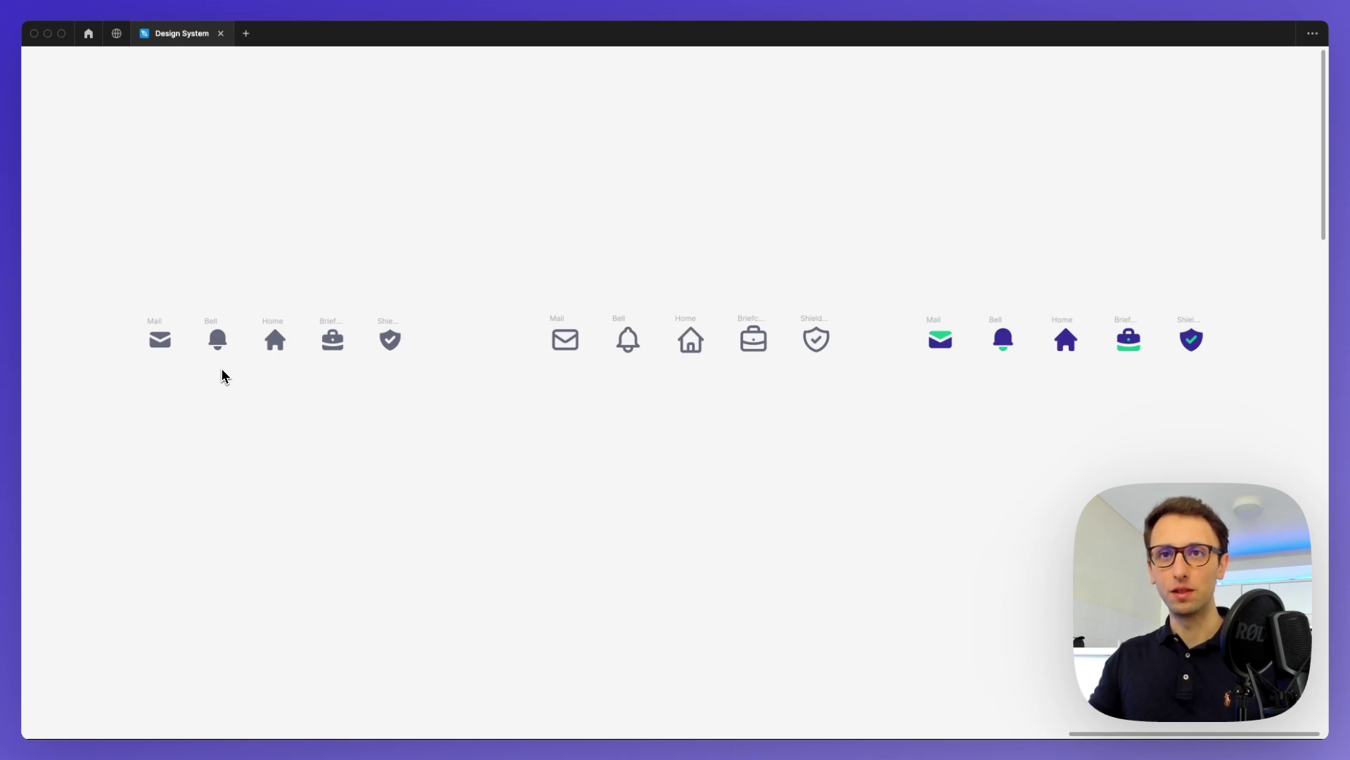
Step: Inspect the solid, outline and two-tone icon sets by selecting each, then deselect
{"action": "left_click", "coordinate": [161, 352]}
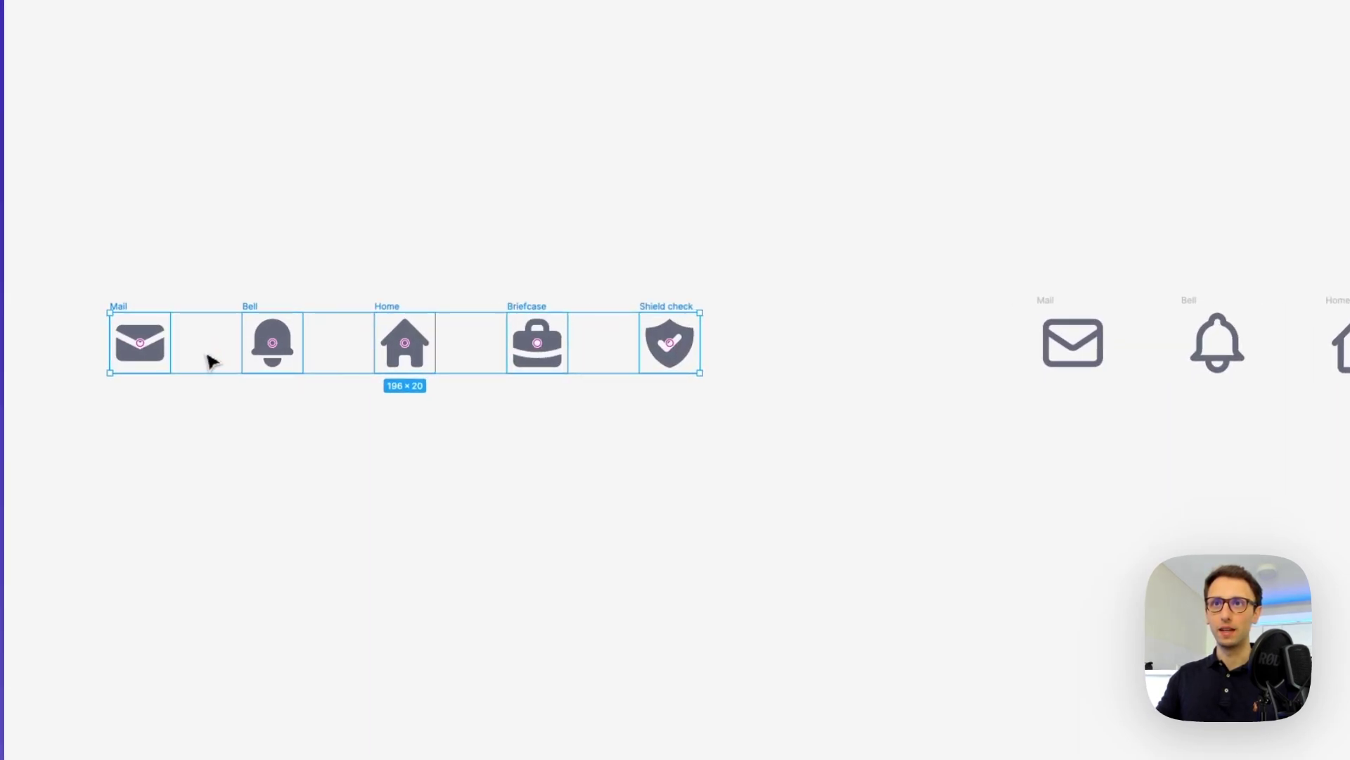
{"action": "left_click", "coordinate": [432, 447]}
{"action": "scroll", "coordinate": [302, 419], "scroll_direction": "left", "scroll_amount": 3}
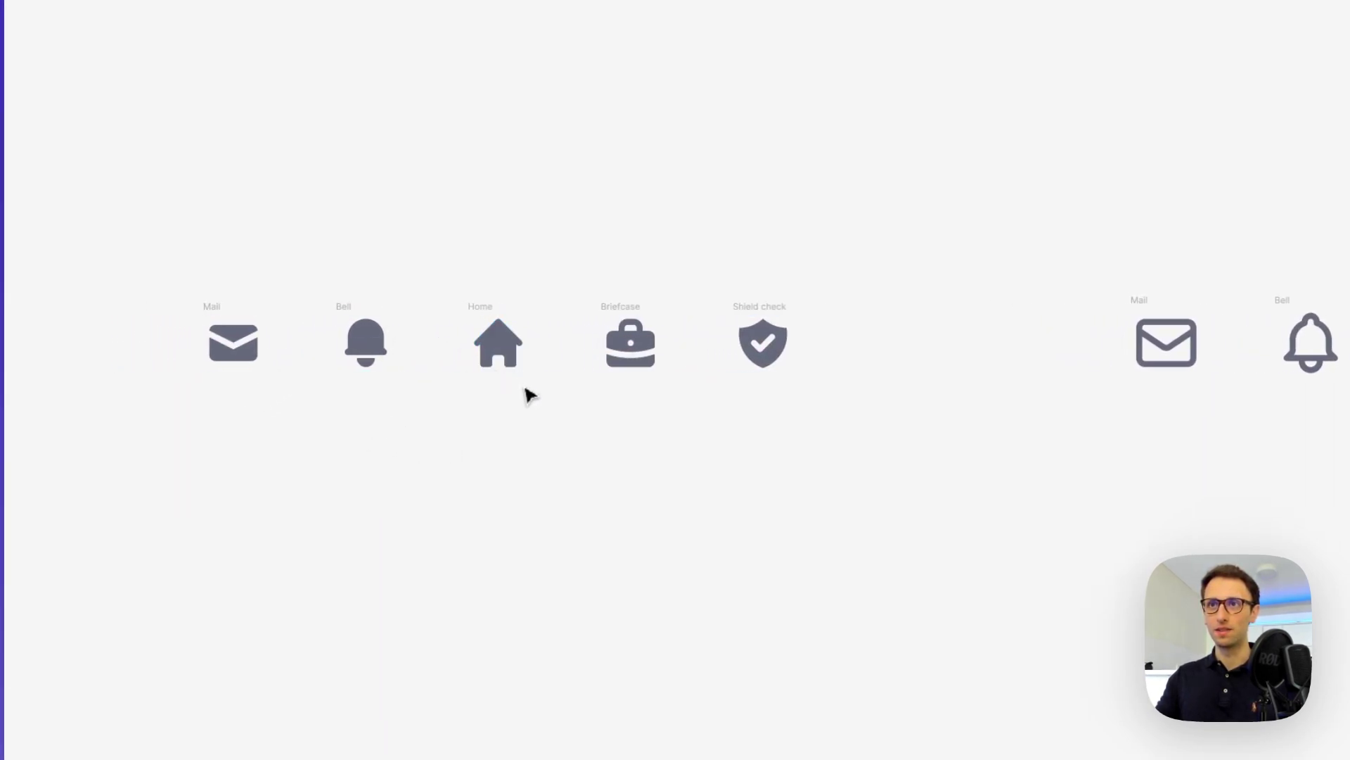
{"action": "scroll", "coordinate": [529, 395], "scroll_direction": "right", "scroll_amount": 10}
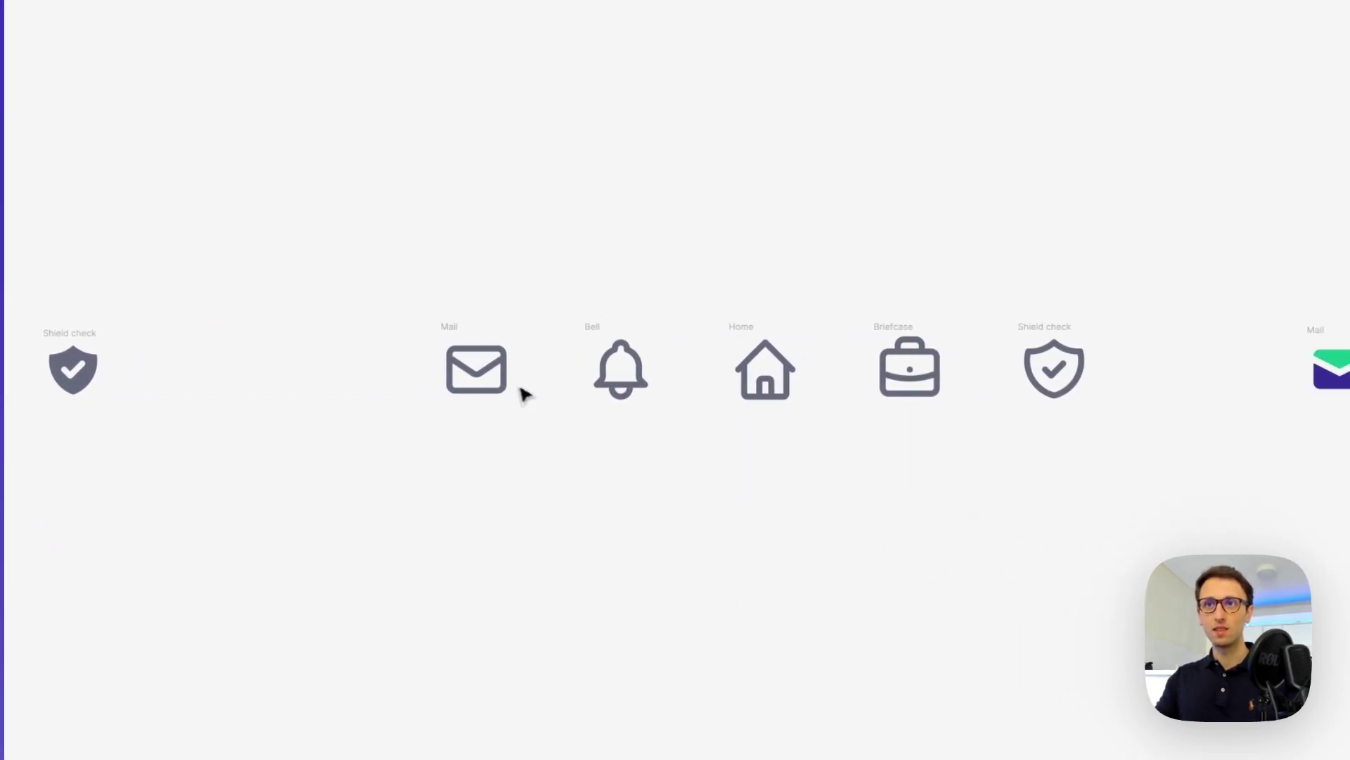
{"action": "left_click_drag", "start_coordinate": [380, 288], "coordinate": [1082, 502]}
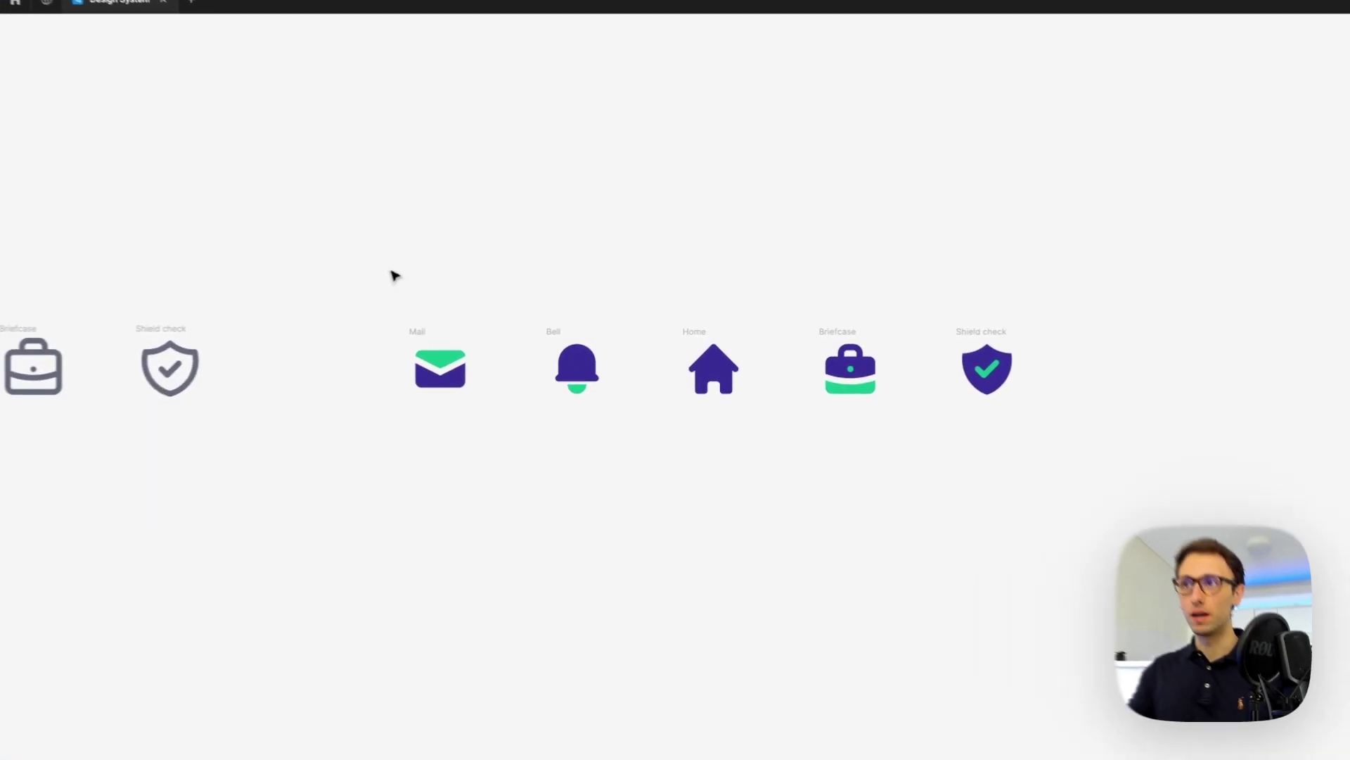
{"action": "left_click_drag", "start_coordinate": [394, 274], "coordinate": [1109, 487]}
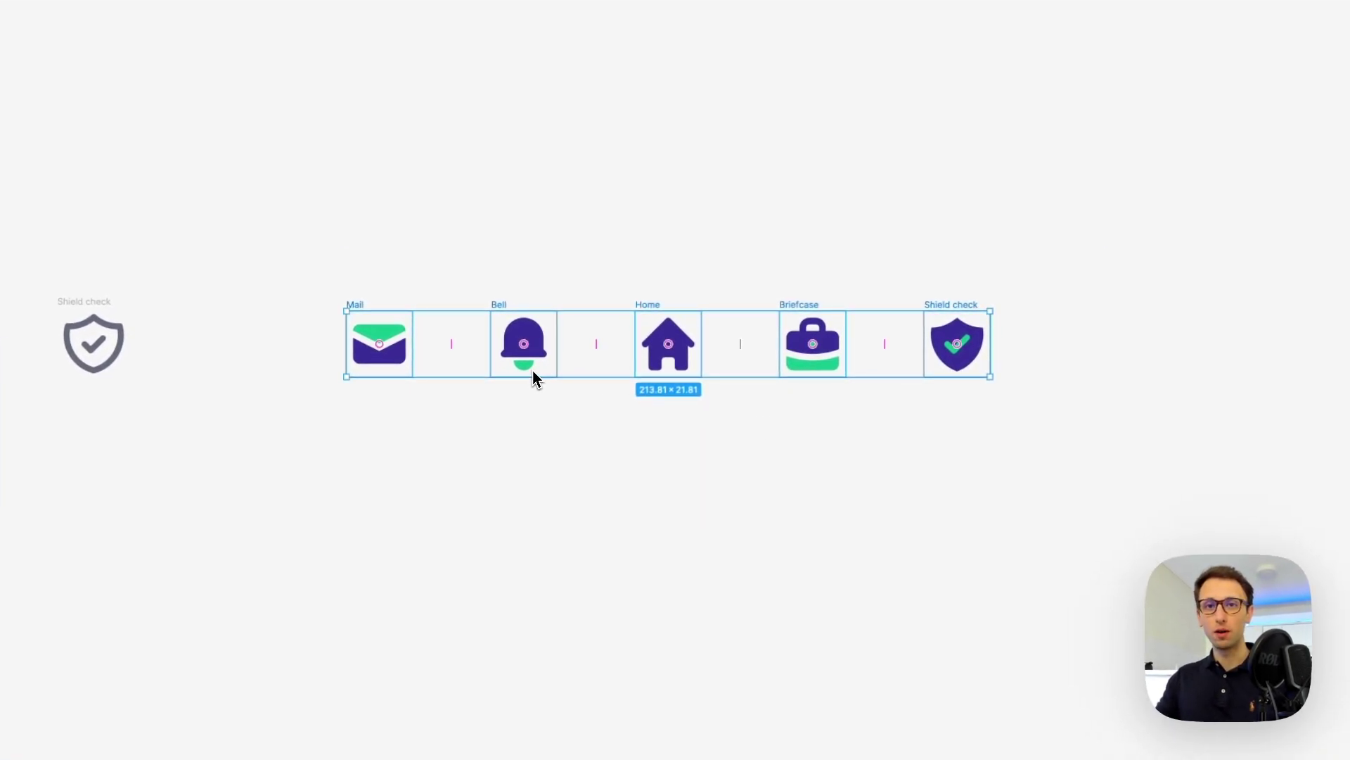
{"action": "left_click", "coordinate": [504, 435]}
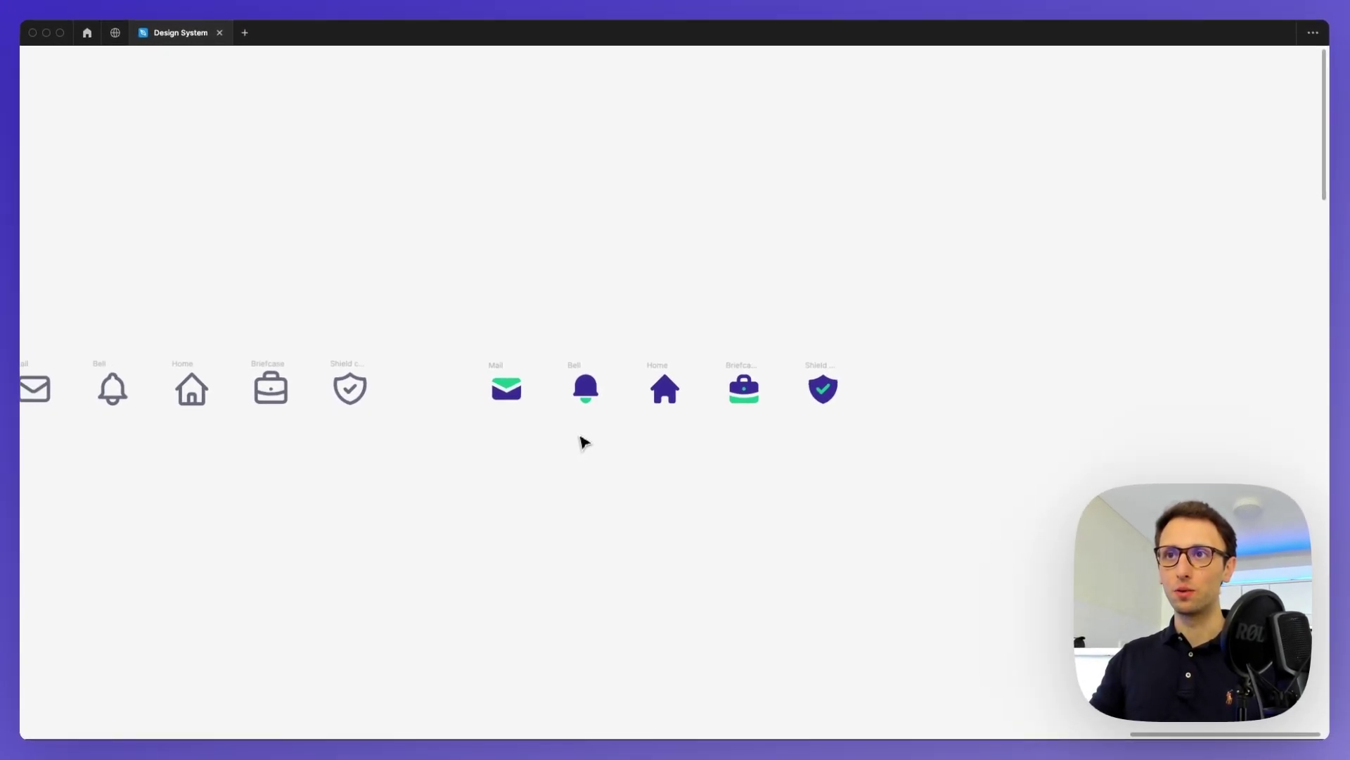
{"action": "scroll", "coordinate": [584, 442], "scroll_direction": "down", "scroll_amount": 5}
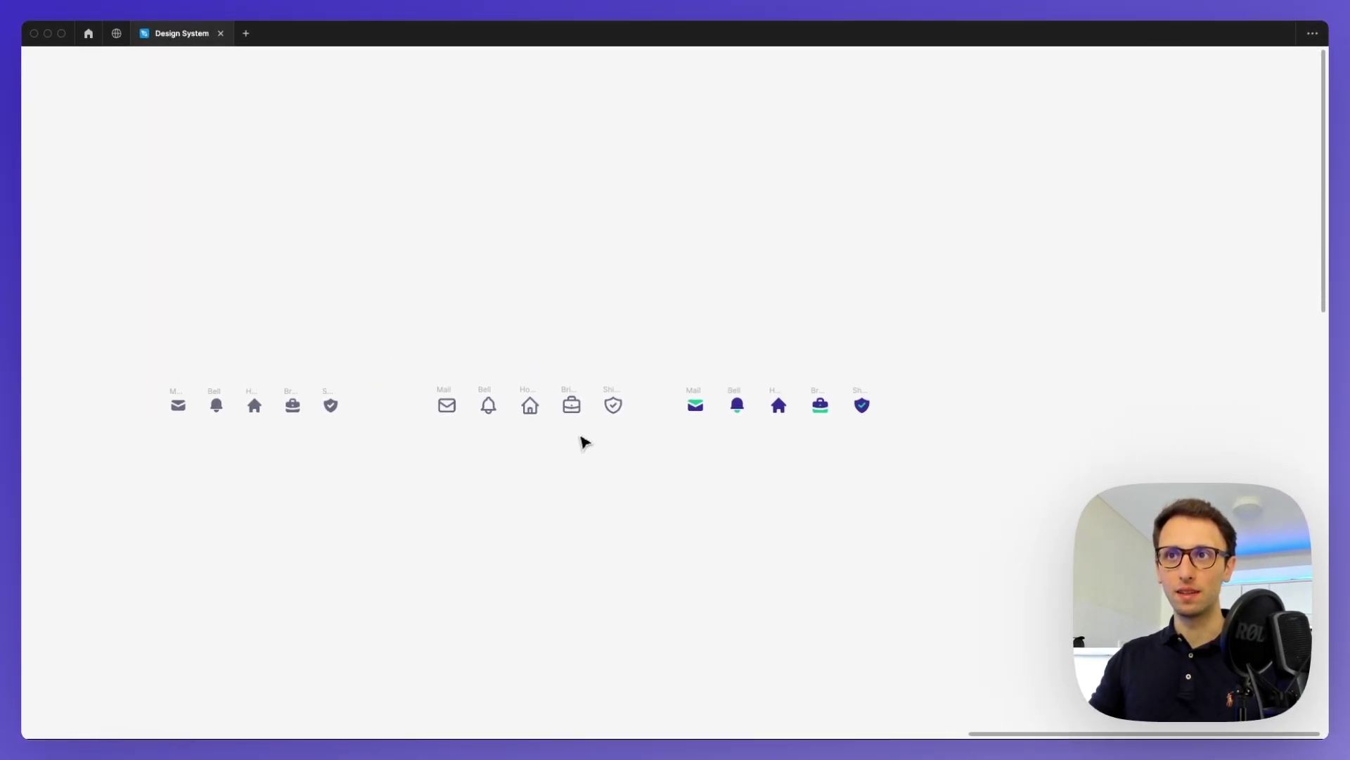
{"action": "scroll", "coordinate": [584, 441], "scroll_direction": "down", "scroll_amount": 4}
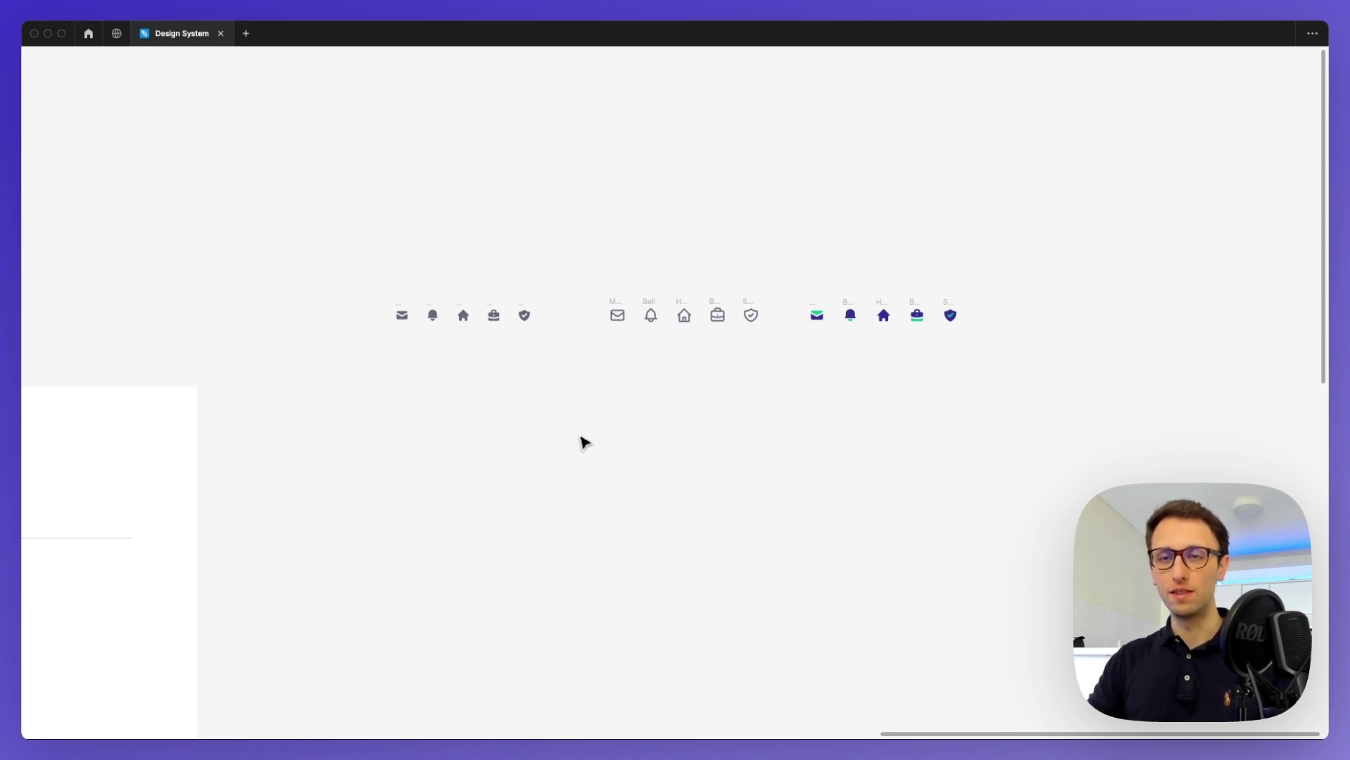
{"action": "scroll", "coordinate": [584, 442], "scroll_direction": "down", "scroll_amount": 2}
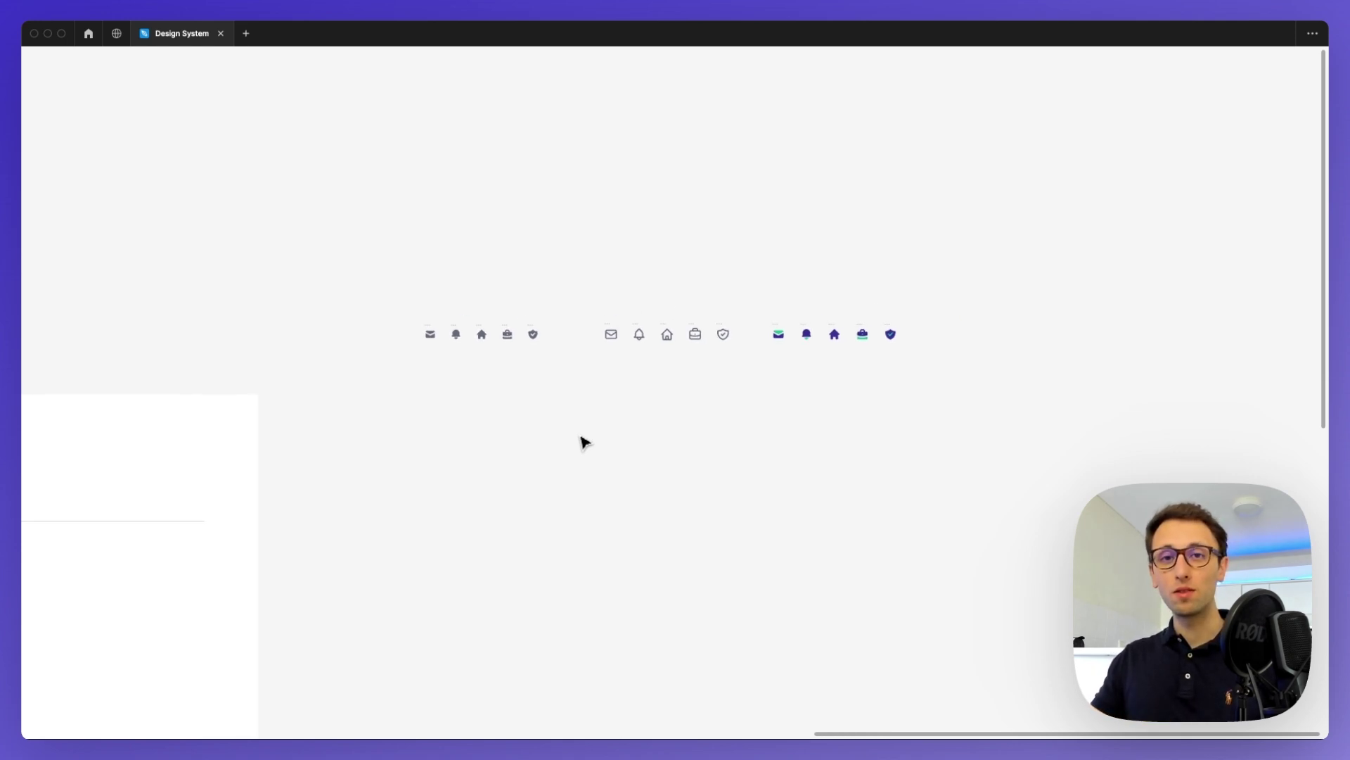
{"action": "scroll", "coordinate": [584, 441], "scroll_direction": "down", "scroll_amount": 2}
{"action": "scroll", "coordinate": [581, 440], "scroll_direction": "left", "scroll_amount": 4}
{"action": "scroll", "coordinate": [633, 428], "scroll_direction": "down", "scroll_amount": 2}
Step: Duplicate the Typography frame beside the original
{"action": "scroll", "coordinate": [630, 425], "scroll_direction": "left", "scroll_amount": 3}
{"action": "scroll", "coordinate": [631, 425], "scroll_direction": "down", "scroll_amount": 3}
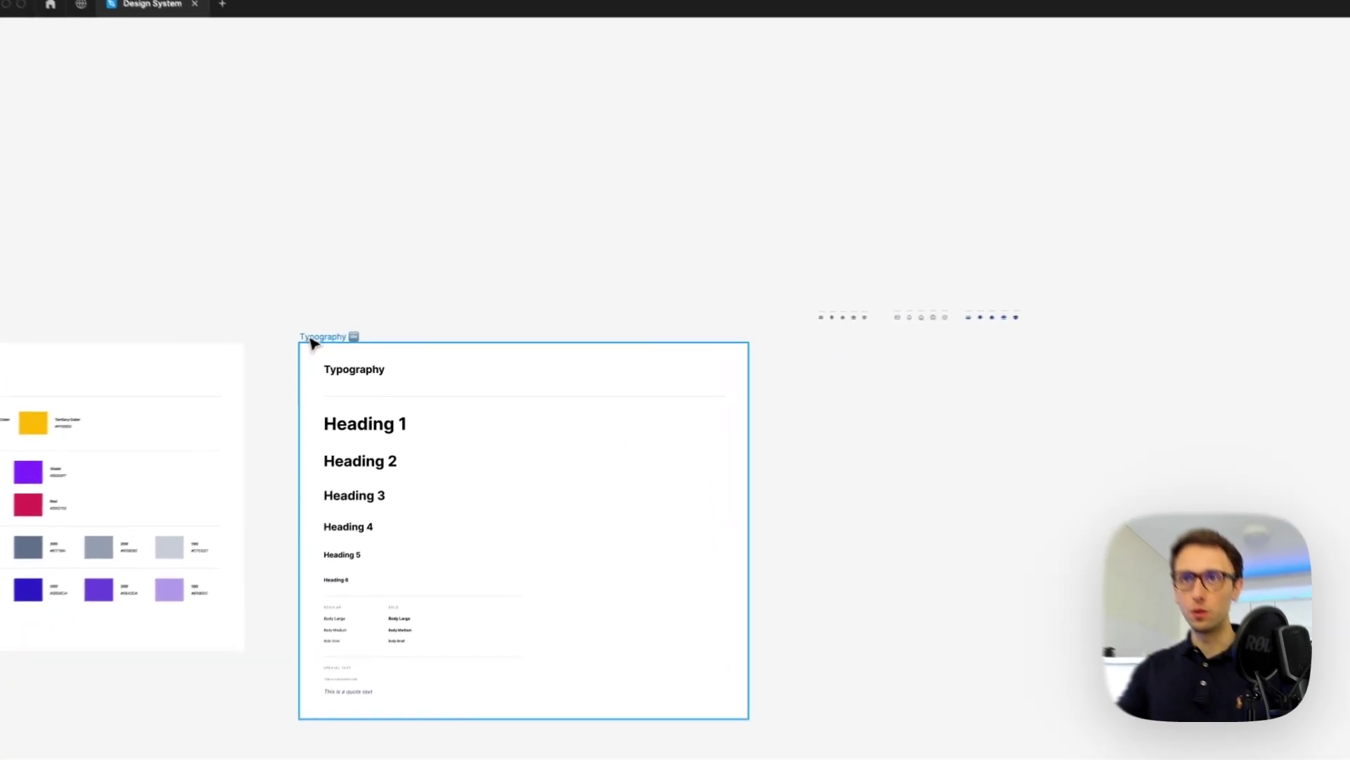
{"action": "left_click_drag", "start_coordinate": [379, 396], "coordinate": [914, 431]}
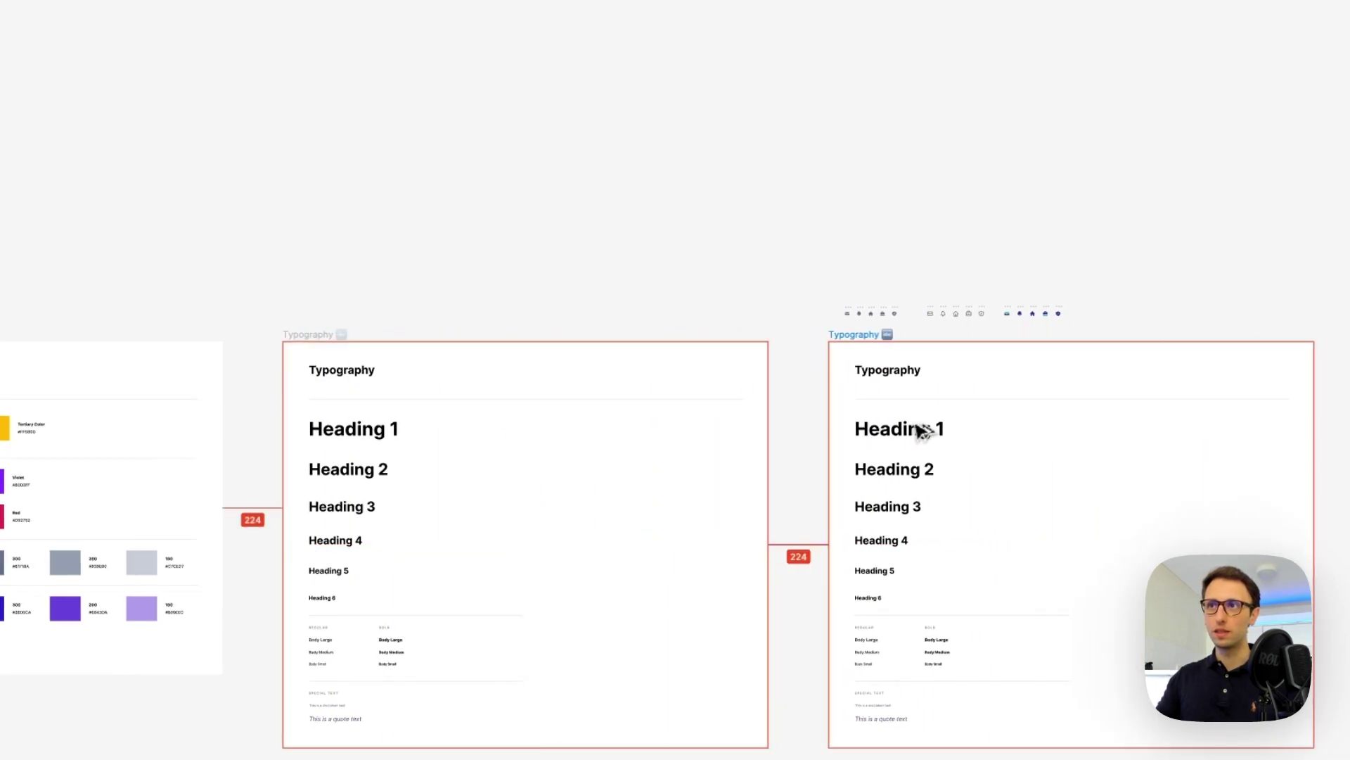
{"action": "scroll", "coordinate": [913, 431], "scroll_direction": "right", "scroll_amount": 4}
{"action": "scroll", "coordinate": [747, 354], "scroll_direction": "up", "scroll_amount": 5}
{"action": "scroll", "coordinate": [492, 373], "scroll_direction": "up", "scroll_amount": 5}
Step: Retitle the copied frame's heading from Typography to Iconography
{"action": "double_click", "coordinate": [458, 419]}
{"action": "scroll", "coordinate": [443, 415], "scroll_direction": "down", "scroll_amount": 3}
{"action": "scroll", "coordinate": [443, 415], "scroll_direction": "right", "scroll_amount": 2}
{"action": "key", "text": "Left"}
{"action": "key", "text": "shift+Right"}
{"action": "key", "text": "shift+Right"}
{"action": "key", "text": "shift+Right"}
{"action": "key", "text": "shift+Right"}
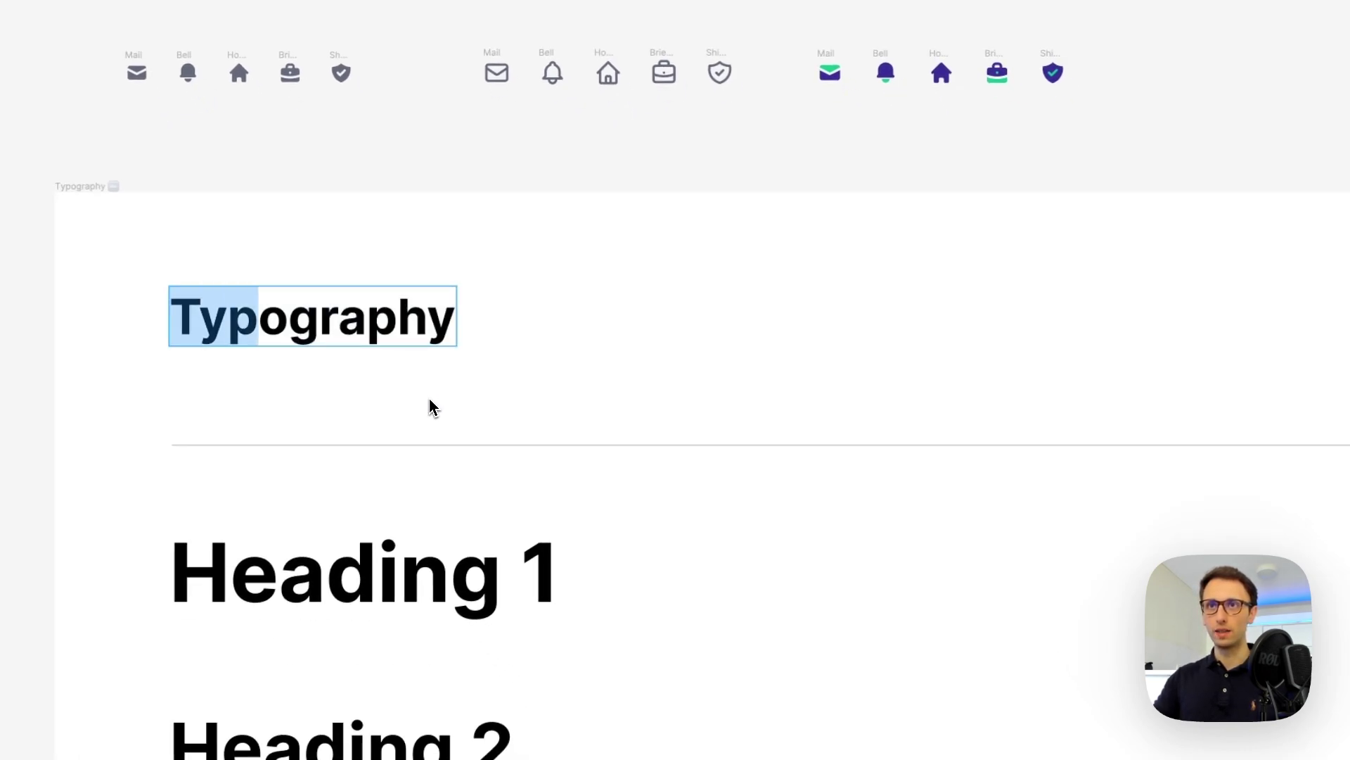
{"action": "type", "text": "Icono"}
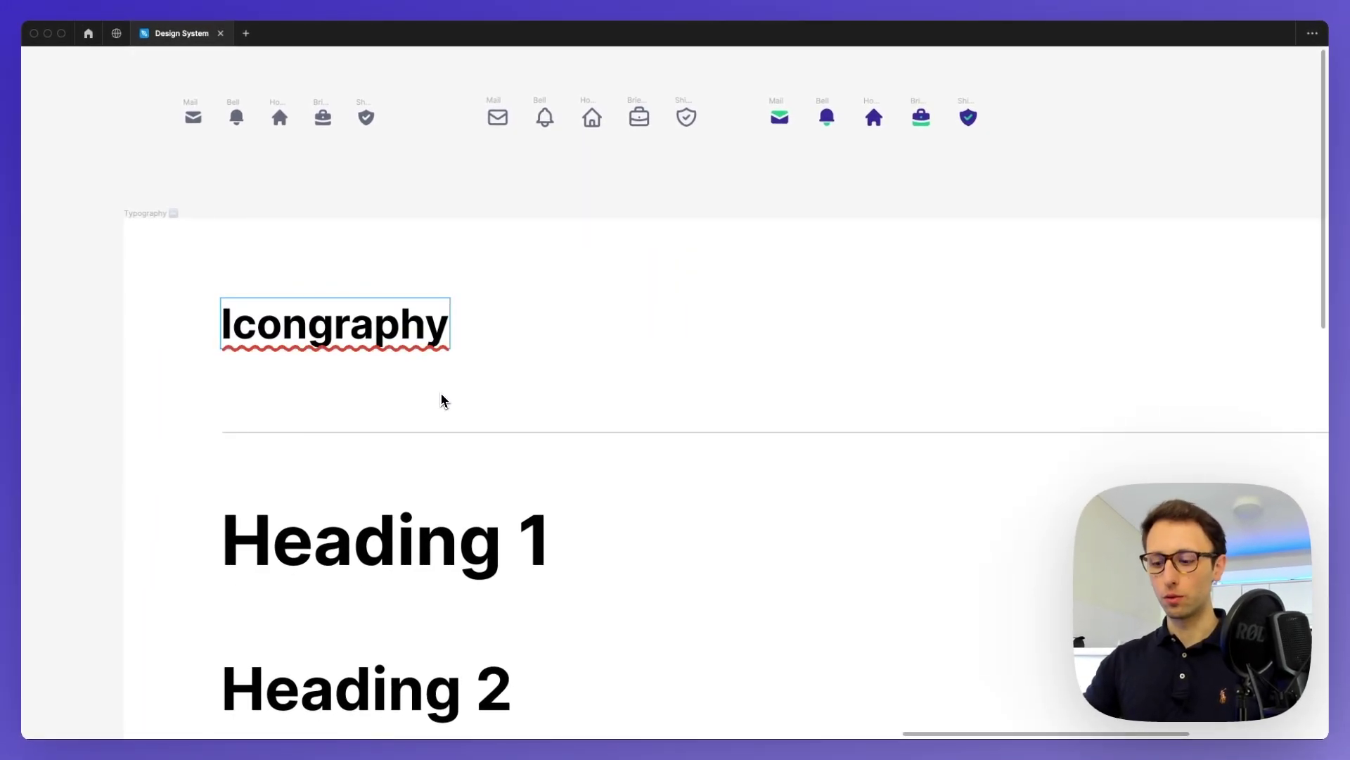
{"action": "scroll", "coordinate": [442, 401], "scroll_direction": "down", "scroll_amount": 3}
{"action": "key", "text": "Escape"}
{"action": "scroll", "coordinate": [570, 373], "scroll_direction": "down", "scroll_amount": 3}
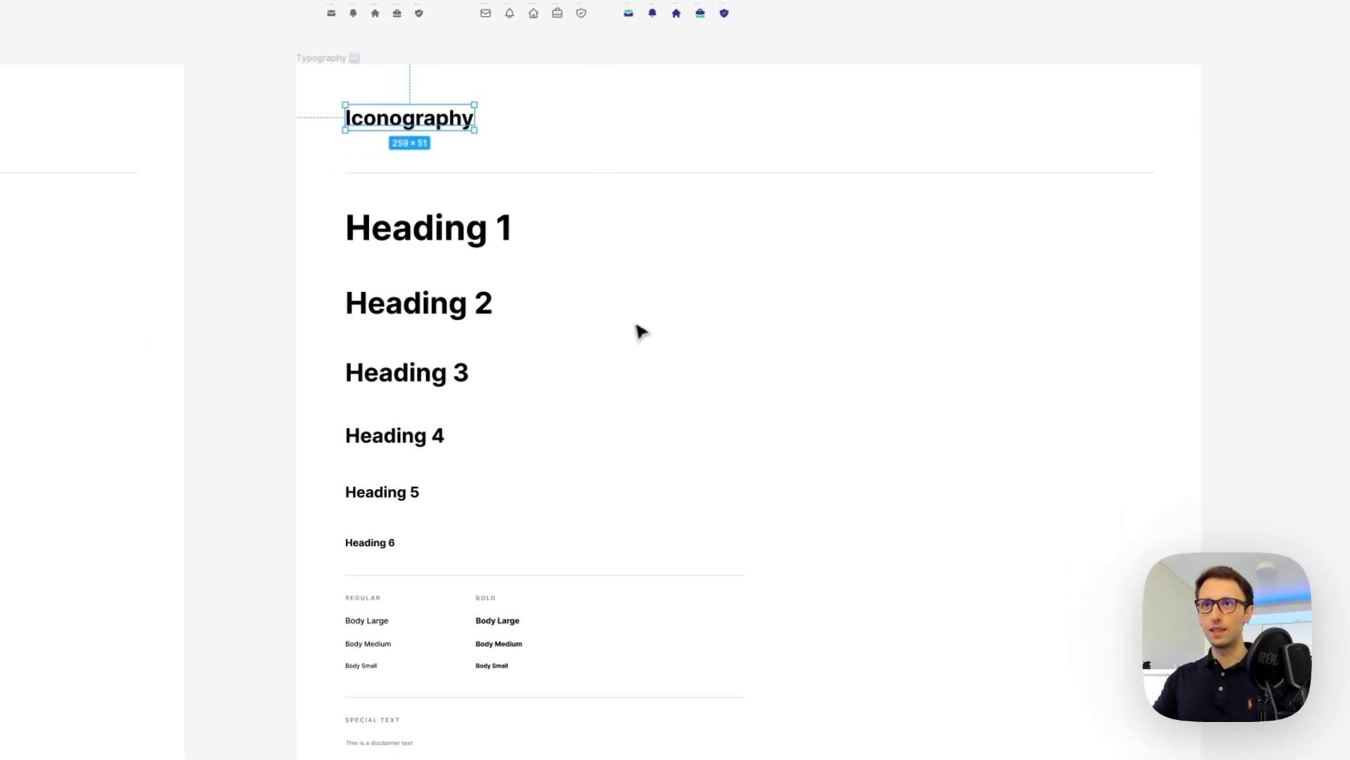
Step: Delete the leftover typography text and place the REGULAR label under the Iconography divider
{"action": "left_click_drag", "start_coordinate": [275, 220], "coordinate": [455, 337]}
{"action": "left_click_drag", "start_coordinate": [380, 259], "coordinate": [578, 522]}
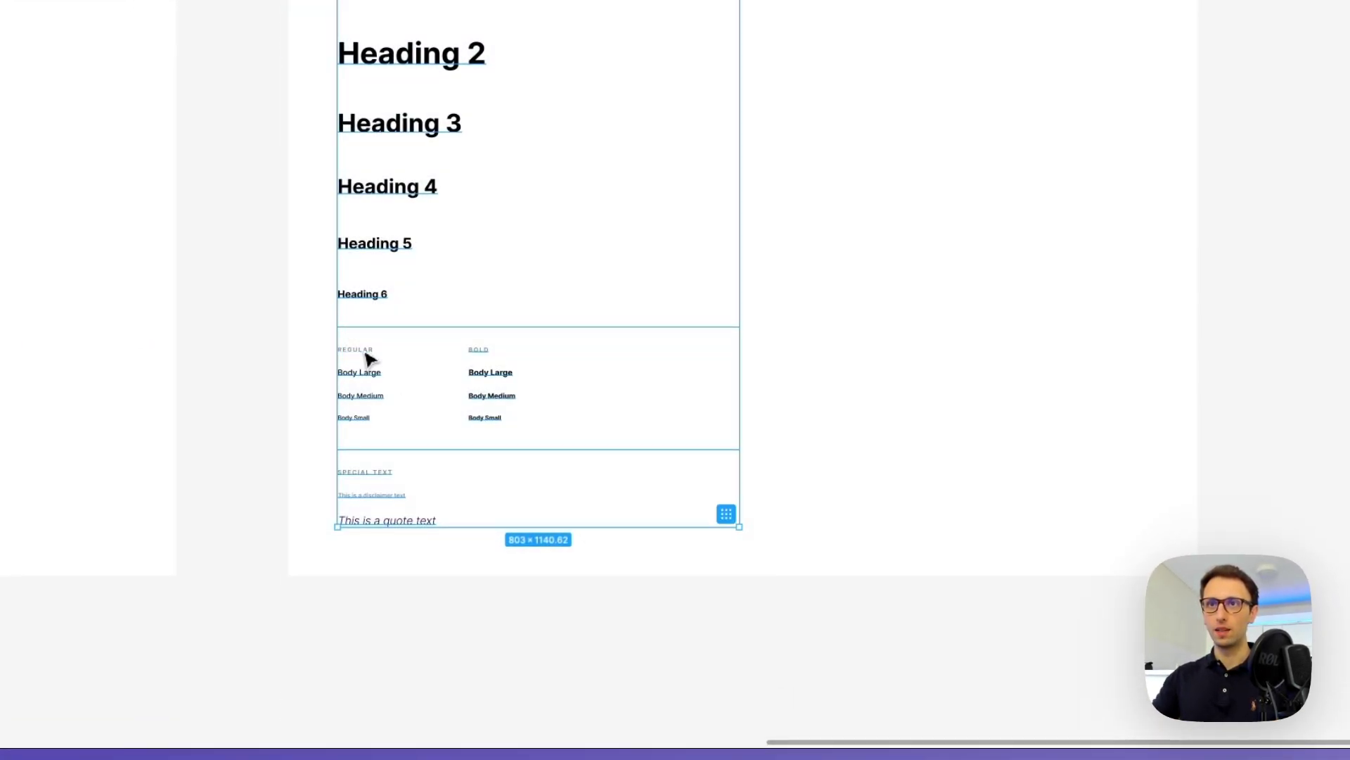
{"action": "key", "text": "Delete"}
{"action": "left_click_drag", "start_coordinate": [368, 358], "coordinate": [392, 0]}
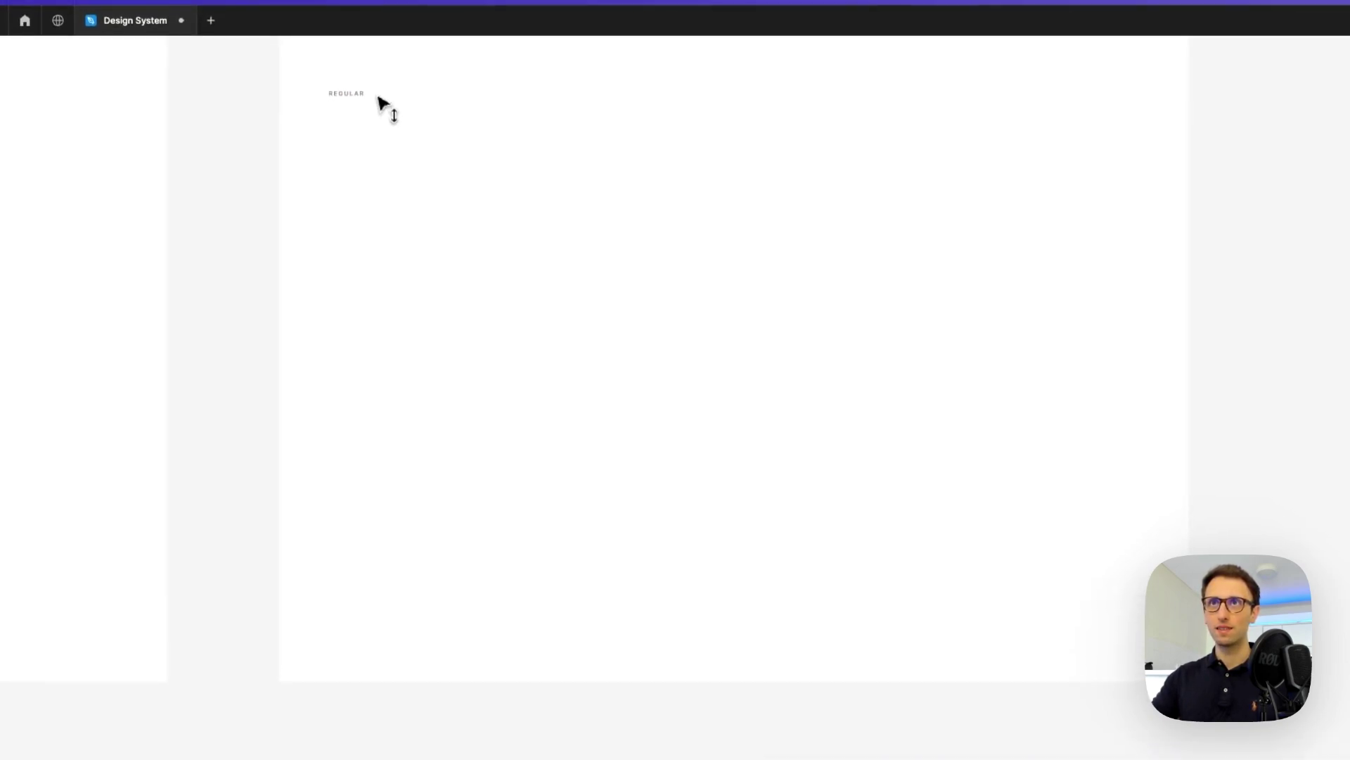
{"action": "left_click_drag", "start_coordinate": [379, 98], "coordinate": [346, 344]}
Step: Move the row of fifteen icons into the Iconography frame below the label
{"action": "left_click_drag", "start_coordinate": [265, 91], "coordinate": [844, 199]}
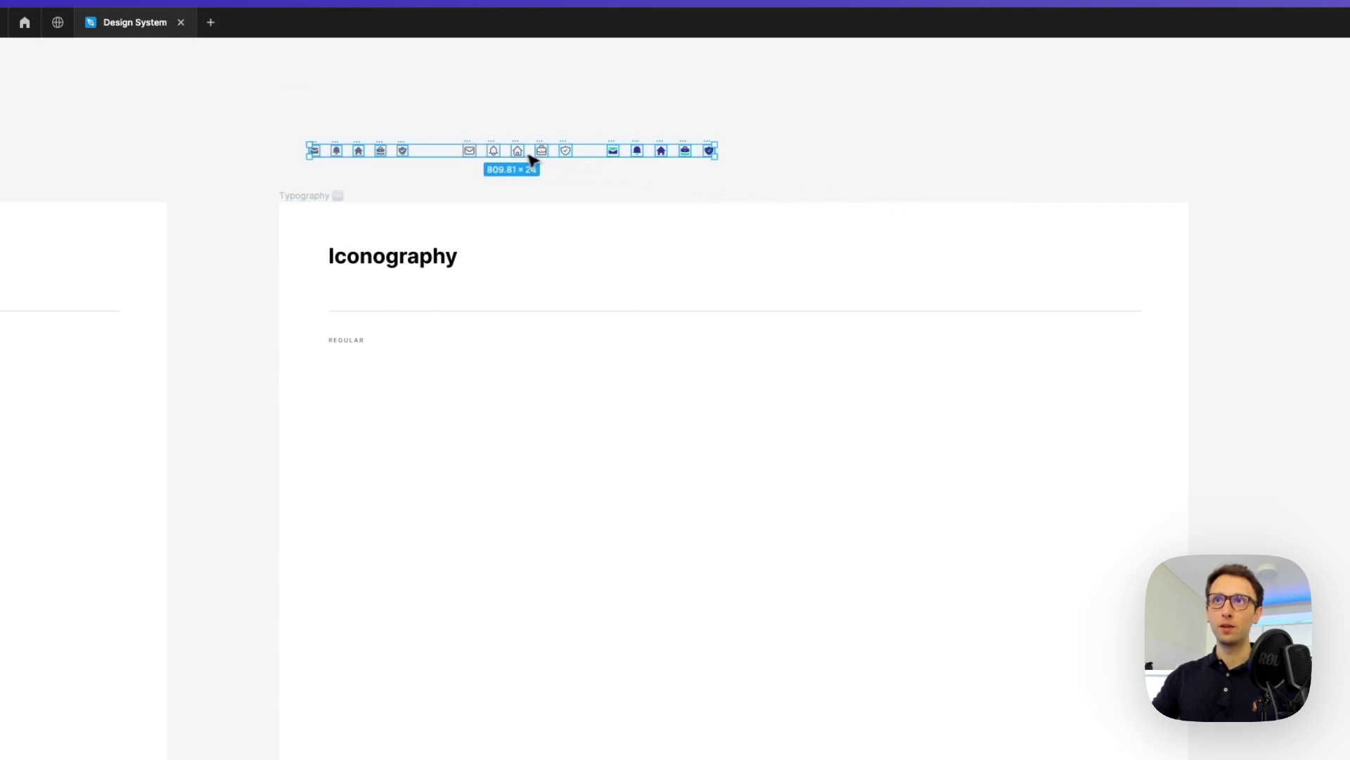
{"action": "left_click_drag", "start_coordinate": [529, 159], "coordinate": [533, 372]}
{"action": "scroll", "coordinate": [360, 358], "scroll_direction": "up", "scroll_amount": 2}
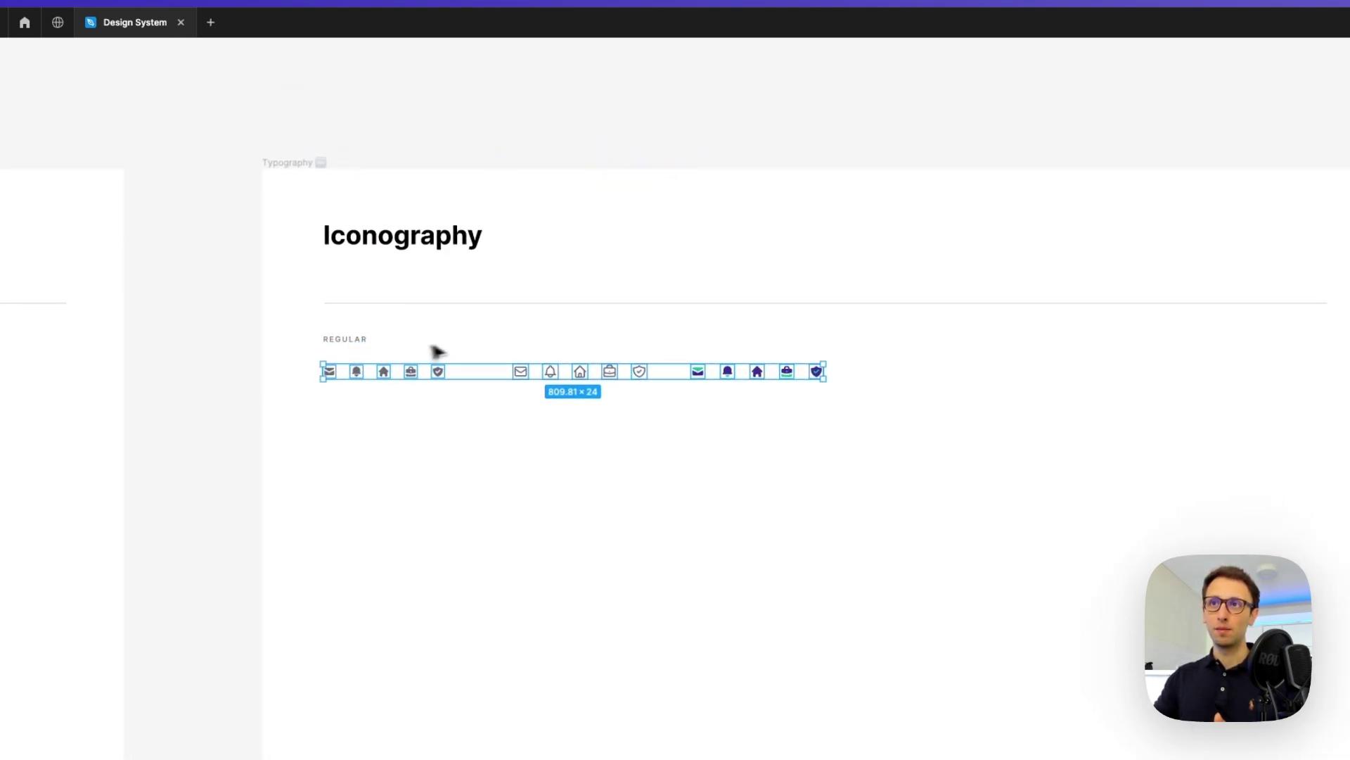
{"action": "left_click", "coordinate": [477, 351]}
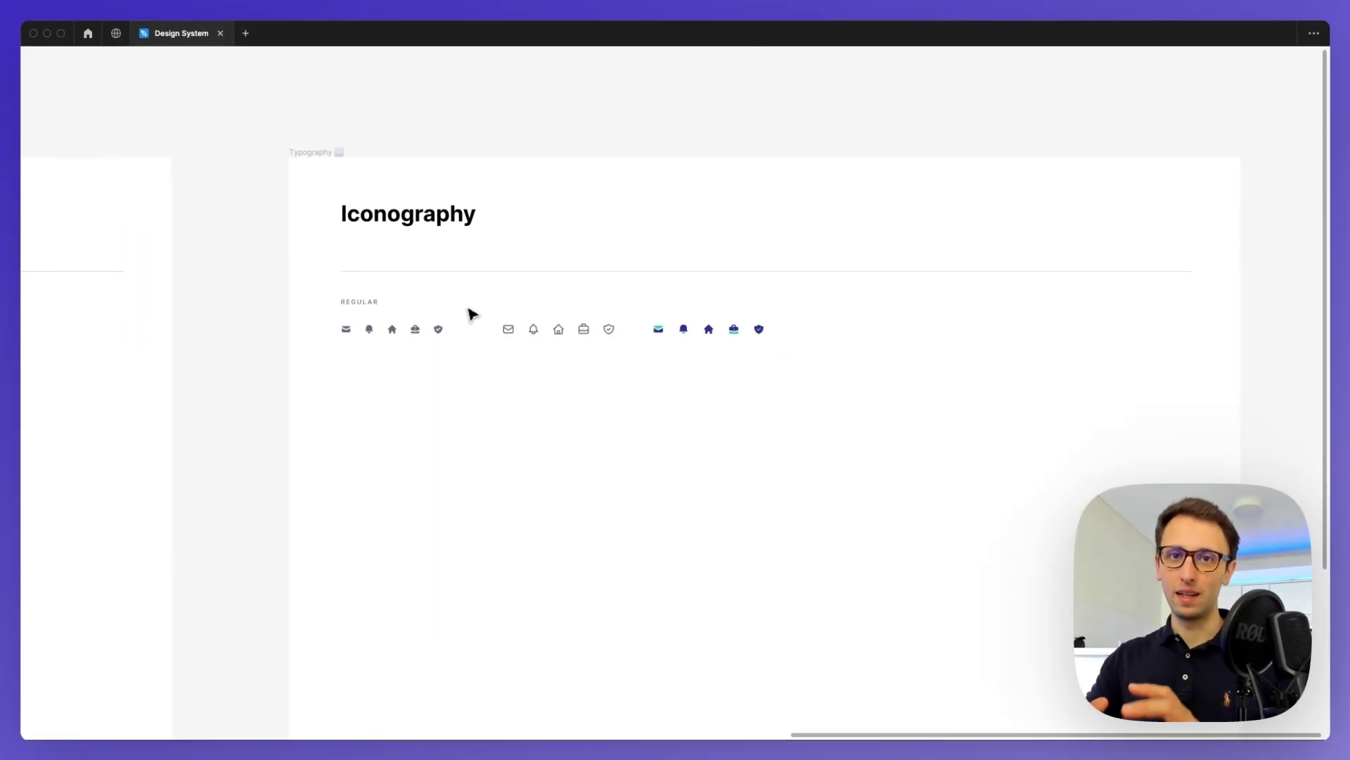
{"action": "scroll", "coordinate": [467, 310], "scroll_direction": "up", "scroll_amount": 5}
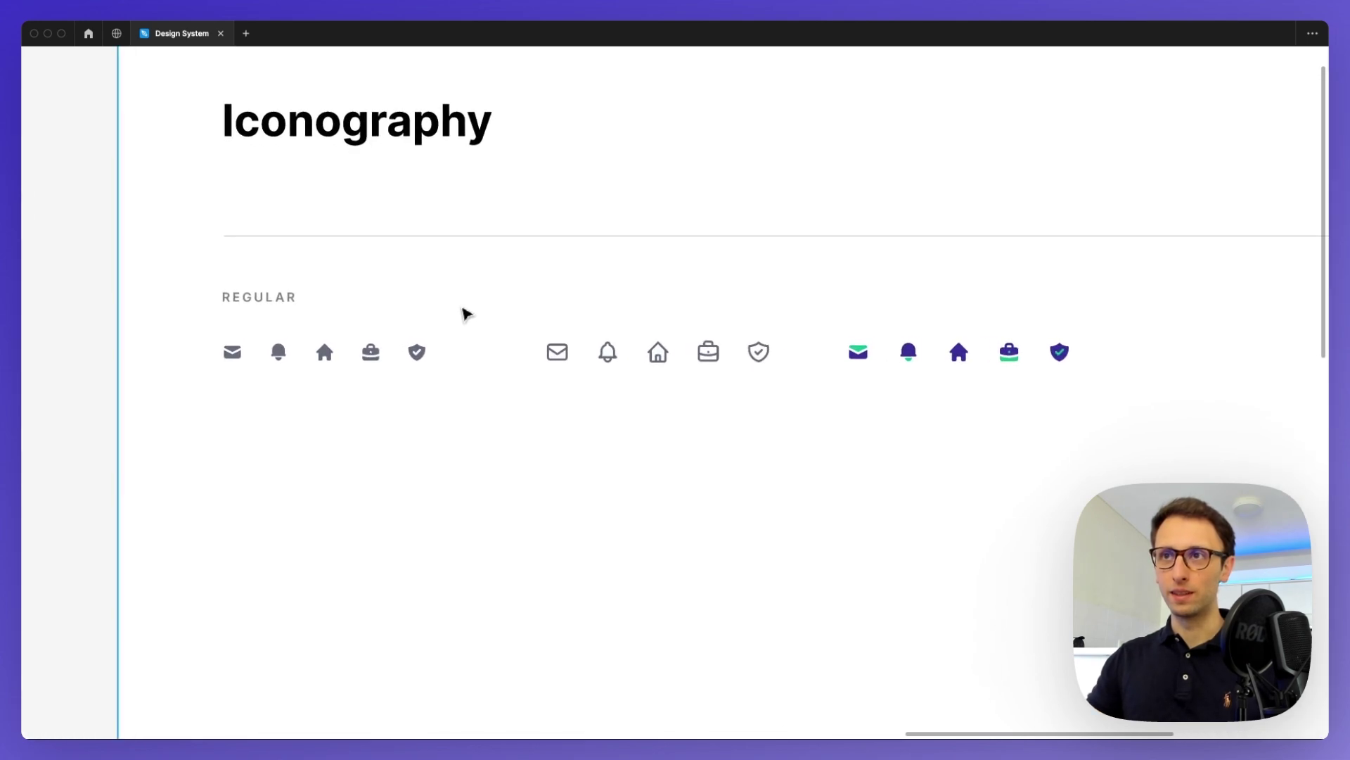
Step: Change the REGULAR label's text to SOLID
{"action": "double_click", "coordinate": [254, 298]}
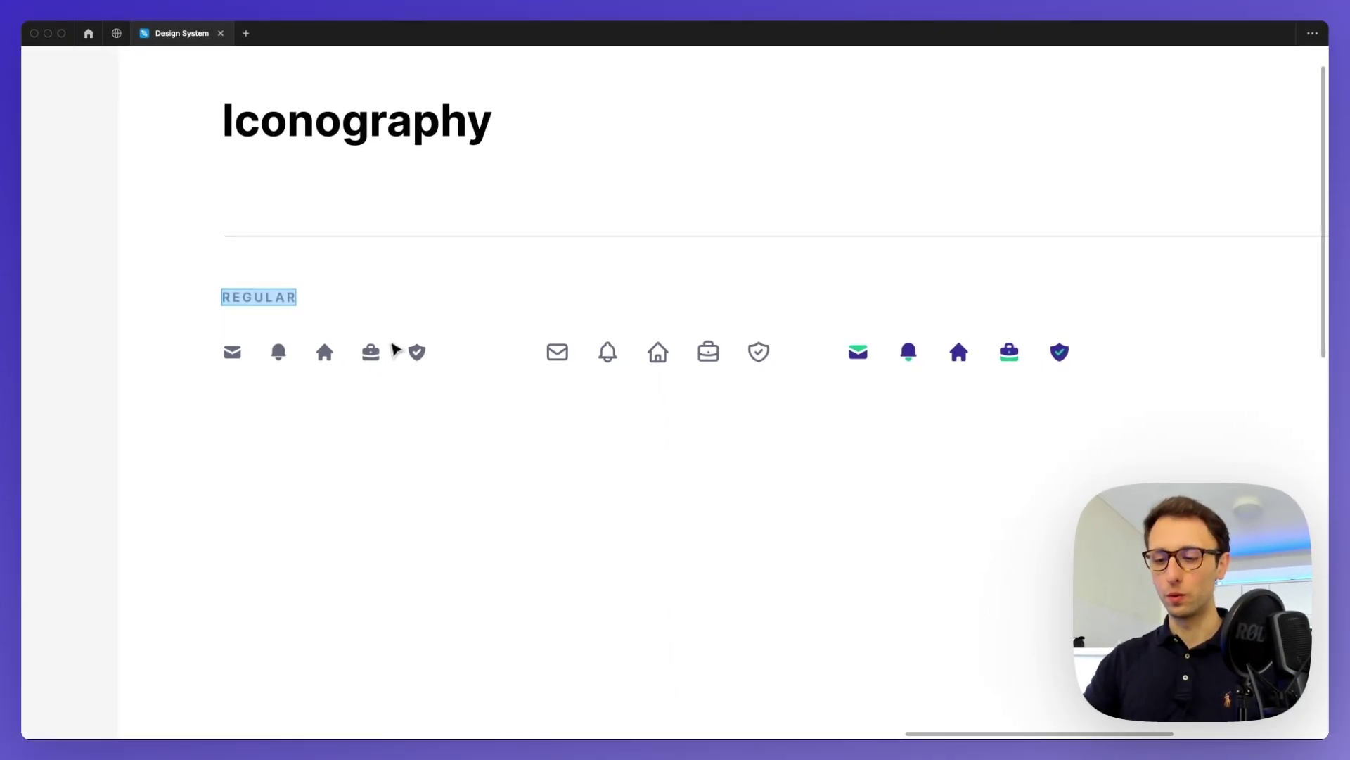
{"action": "type", "text": "Solid"}
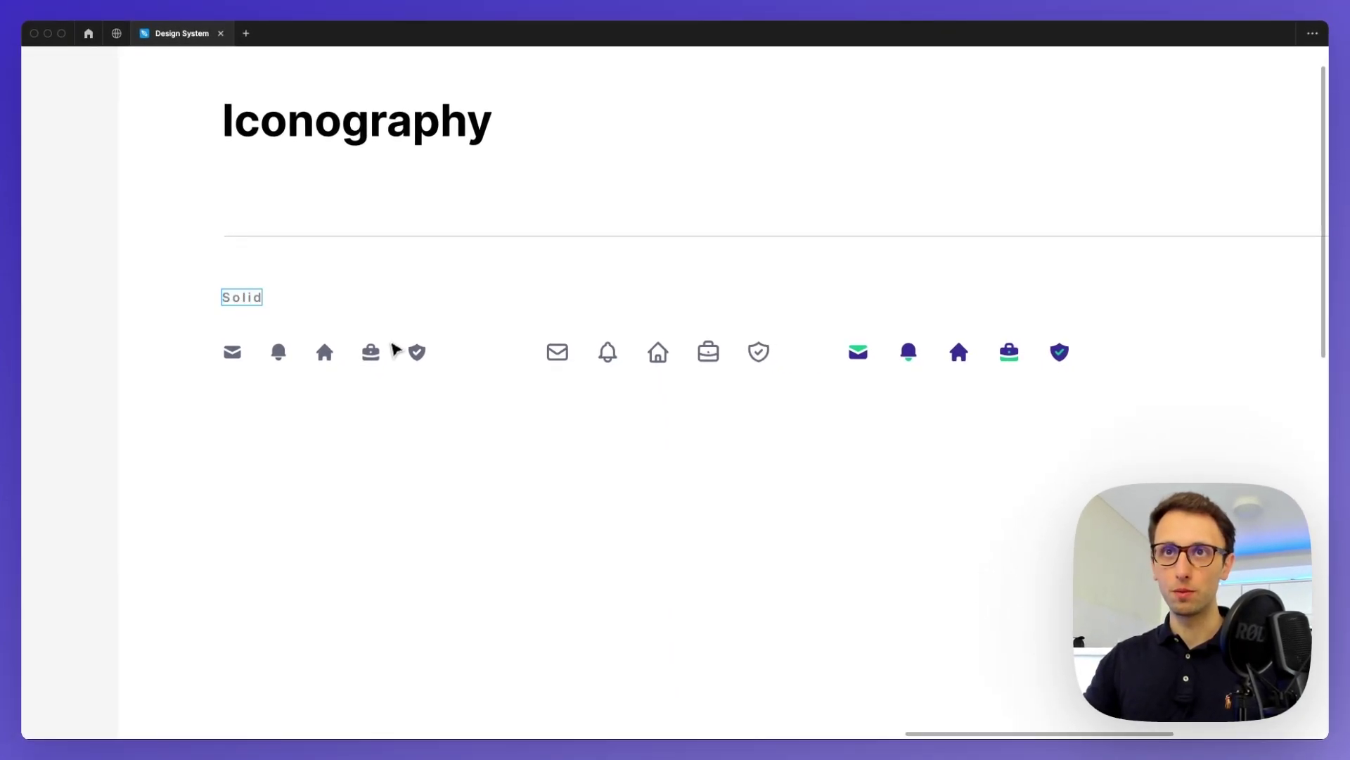
{"action": "key", "text": "super+a"}
{"action": "type", "text": "solid"}
{"action": "key", "text": "Escape"}
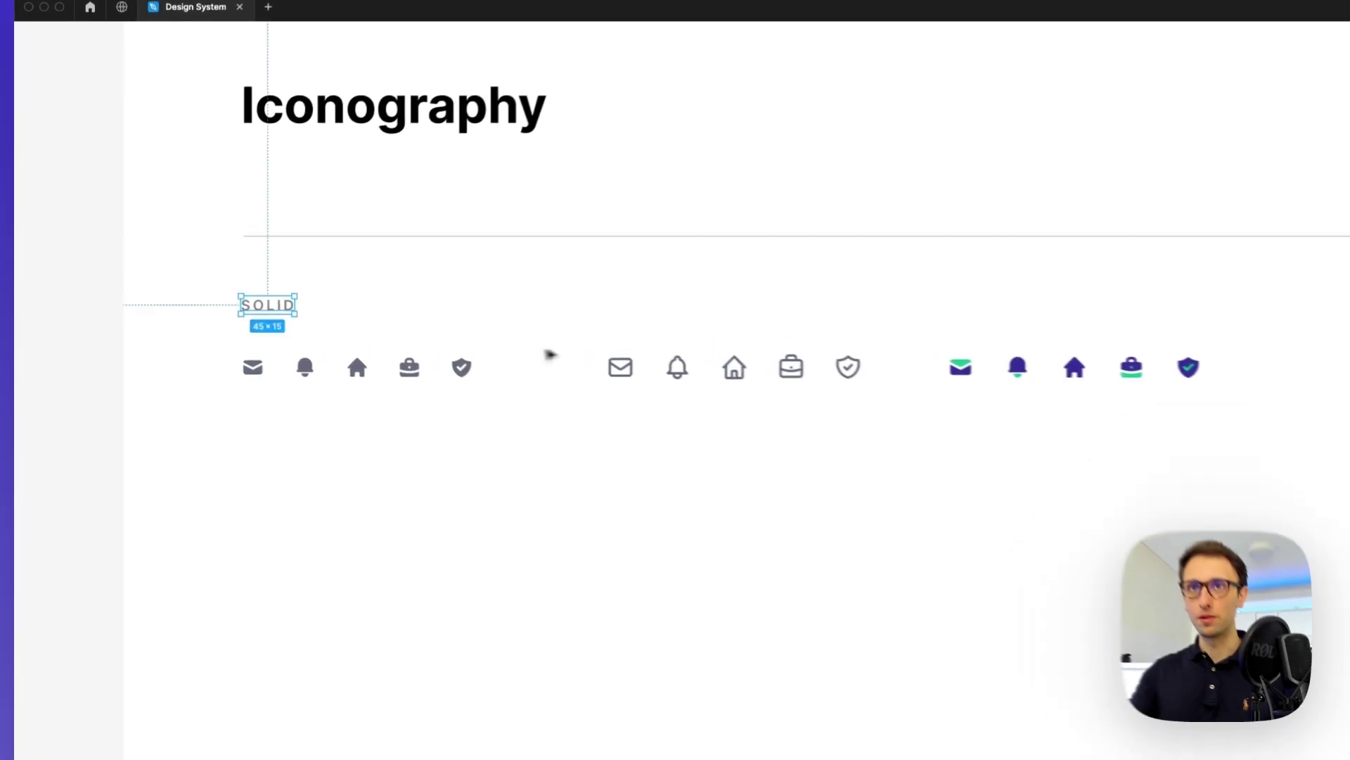
{"action": "key", "text": "Escape"}
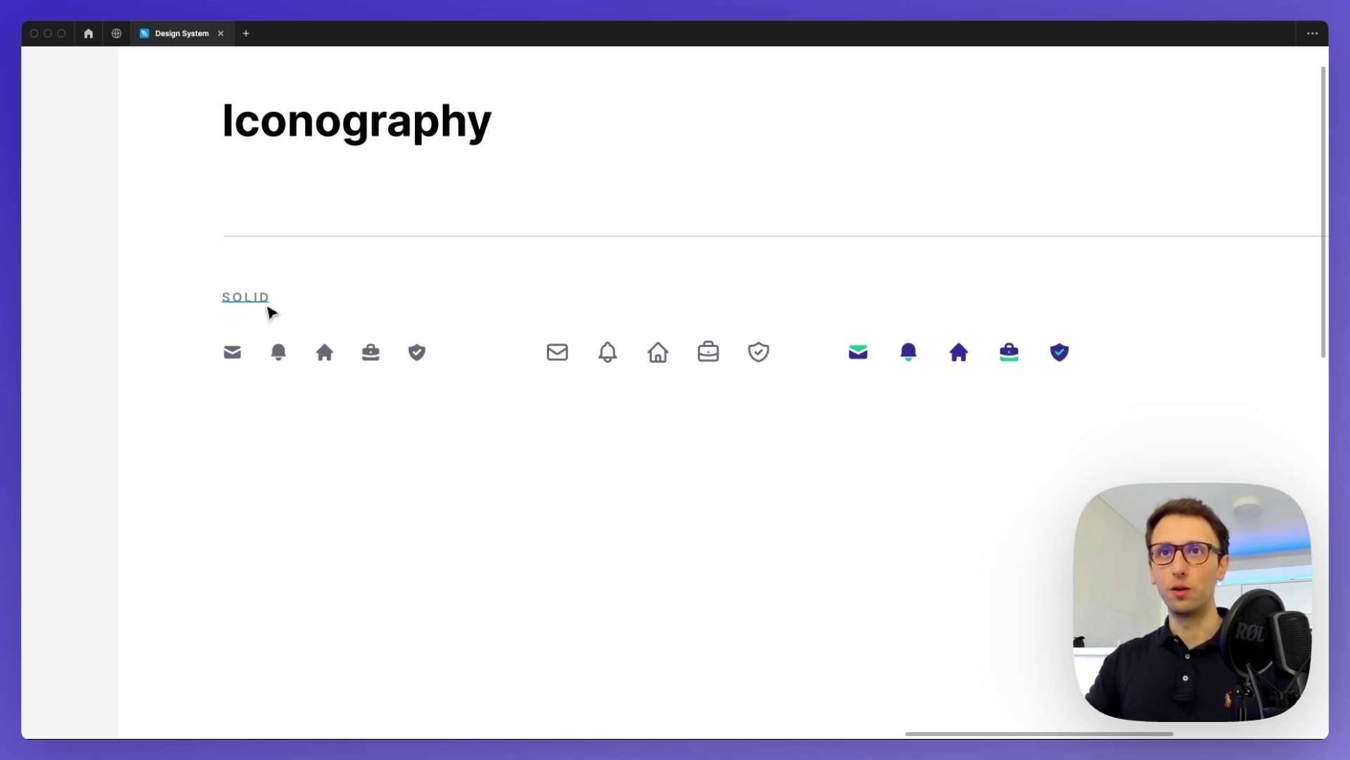
Step: Copy the label above the other two groups and rename the copies OUTLINE and DUOTONE
{"action": "left_click_drag", "start_coordinate": [268, 307], "coordinate": [617, 339]}
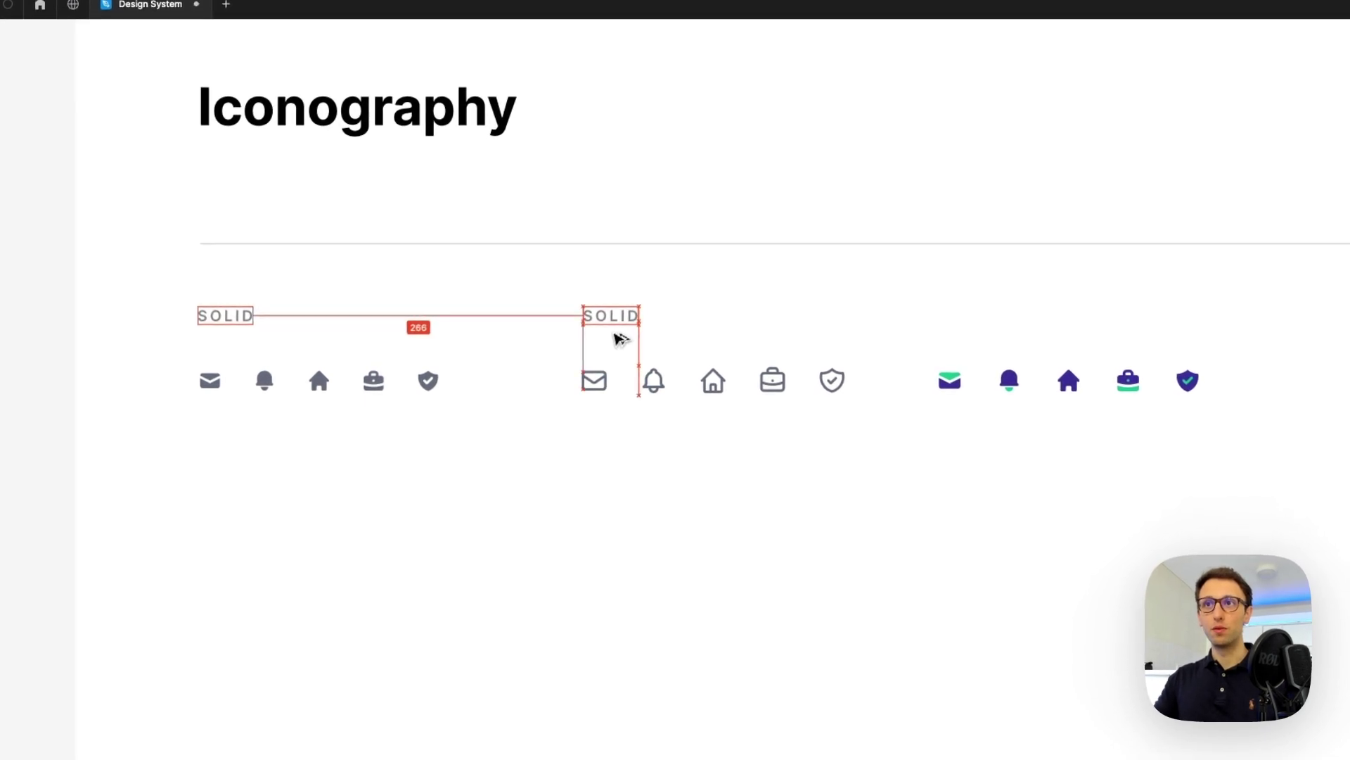
{"action": "key", "text": "ctrl+d"}
{"action": "double_click", "coordinate": [616, 328]}
{"action": "type", "text": "o"}
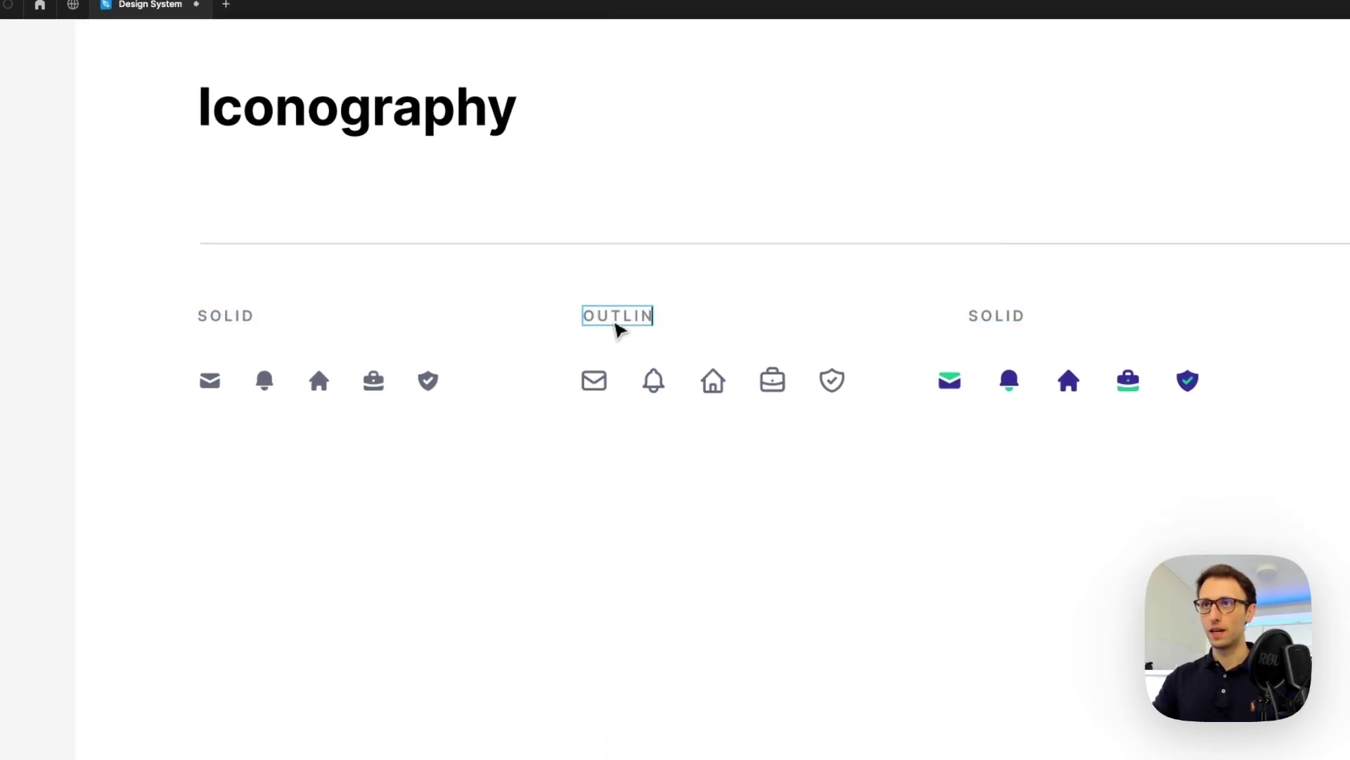
{"action": "double_click", "coordinate": [997, 316]}
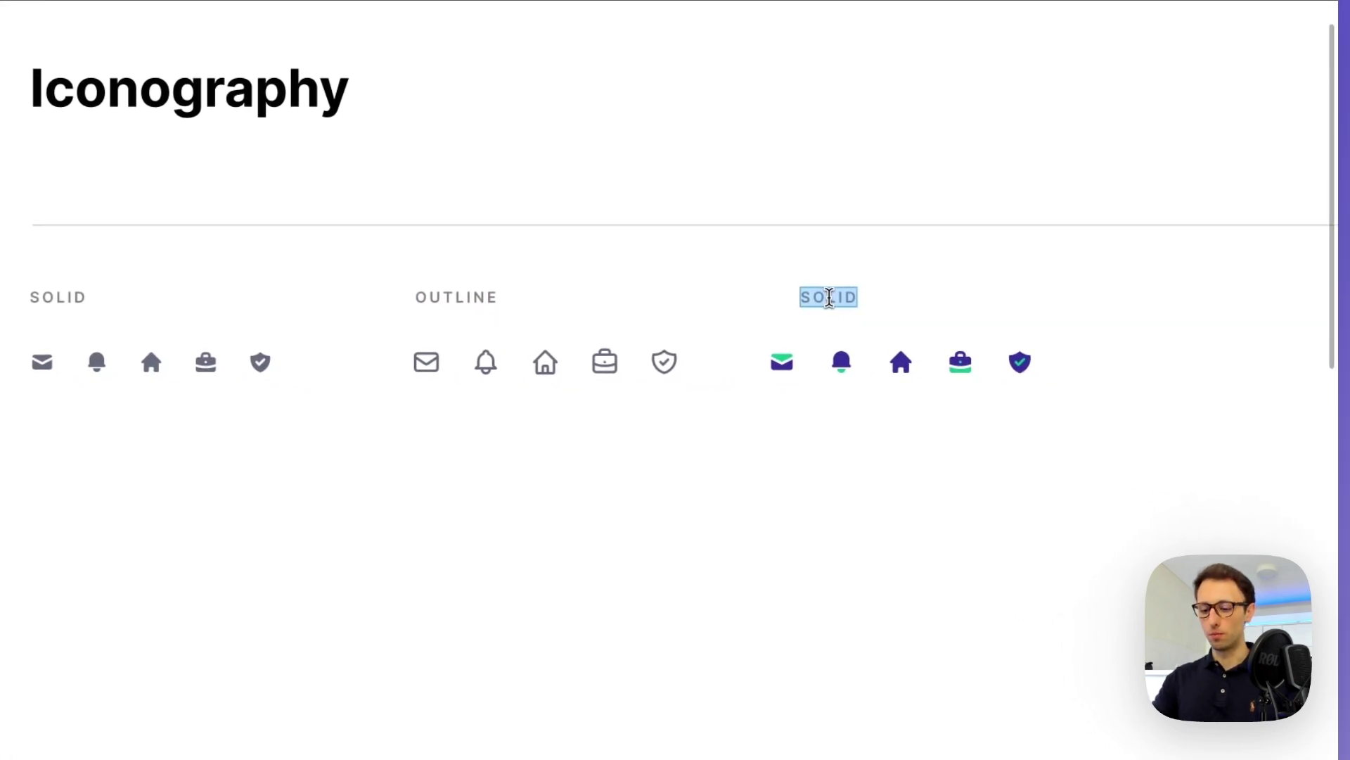
{"action": "type", "text": "DUOTONE"}
{"action": "key", "text": "Escape"}
Step: Shift the five duotone icons right so they sit under the DUOTONE label
{"action": "left_click_drag", "start_coordinate": [749, 339], "coordinate": [1136, 412]}
{"action": "left_click_drag", "start_coordinate": [847, 360], "coordinate": [877, 364]}
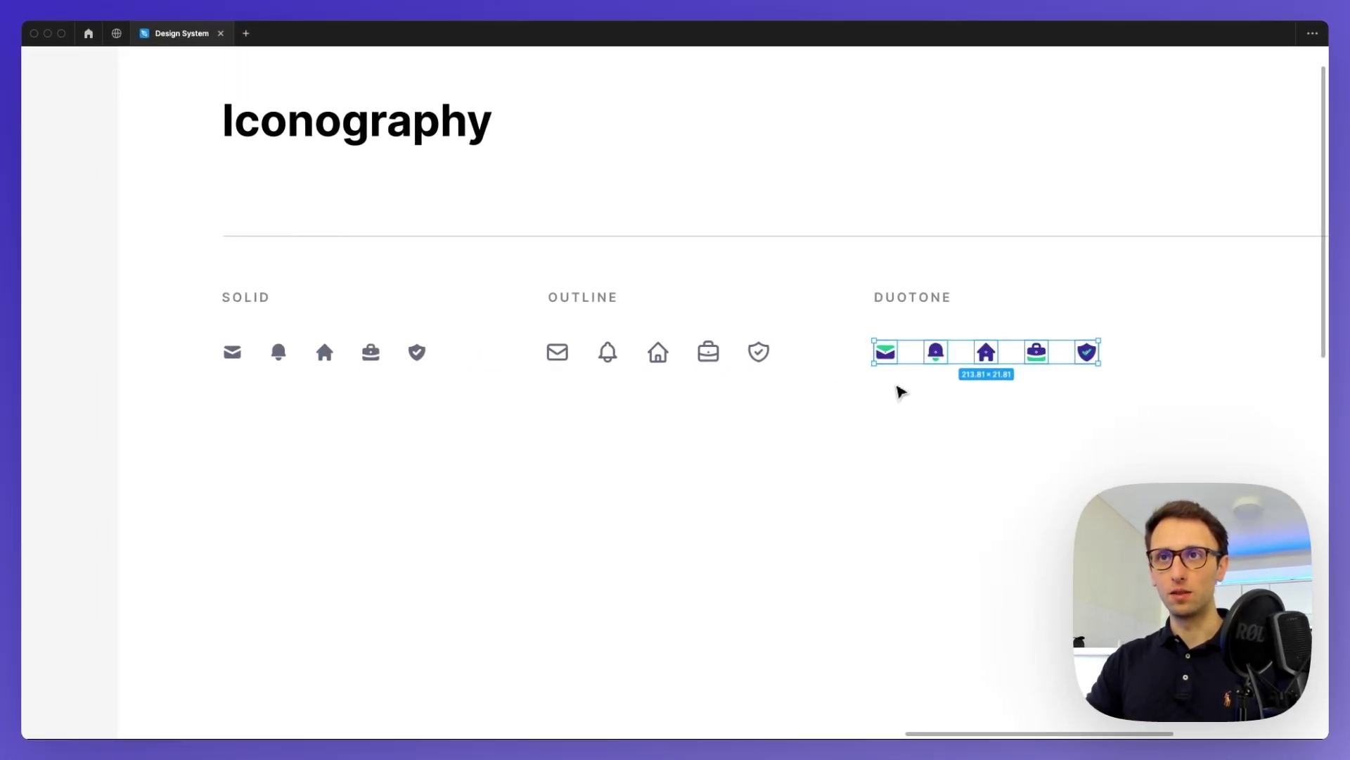
{"action": "left_click", "coordinate": [474, 430]}
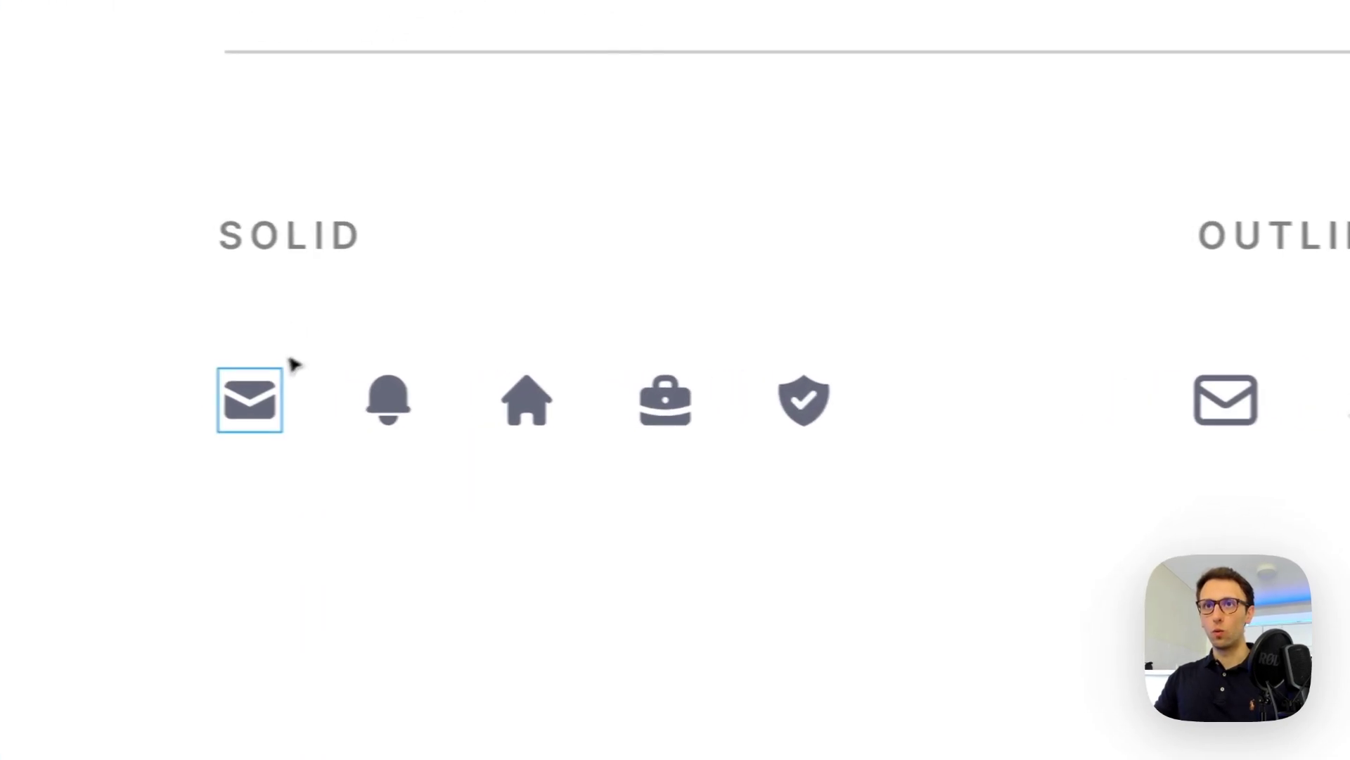
{"action": "left_click", "coordinate": [238, 385]}
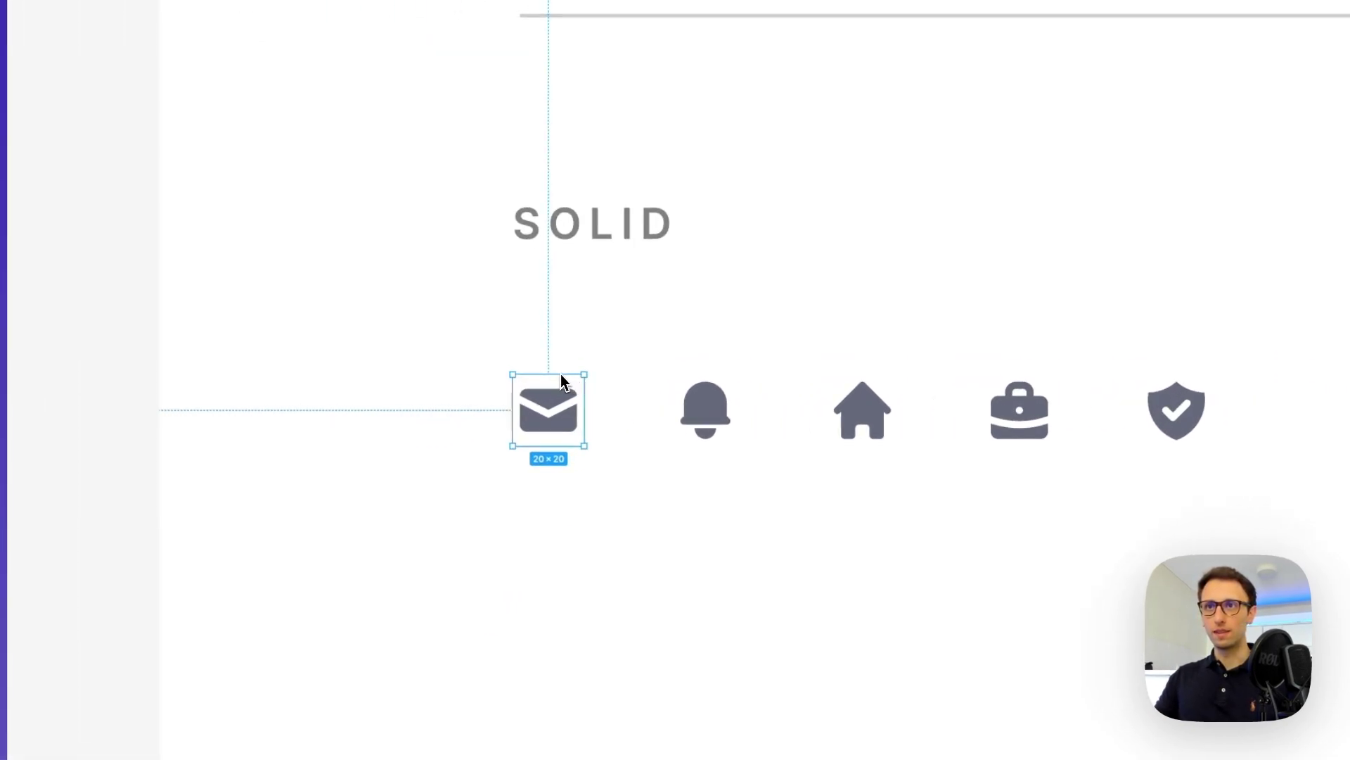
{"action": "scroll", "coordinate": [561, 376], "scroll_direction": "up", "scroll_amount": 2}
{"action": "key", "text": "ctrl+backslash"}
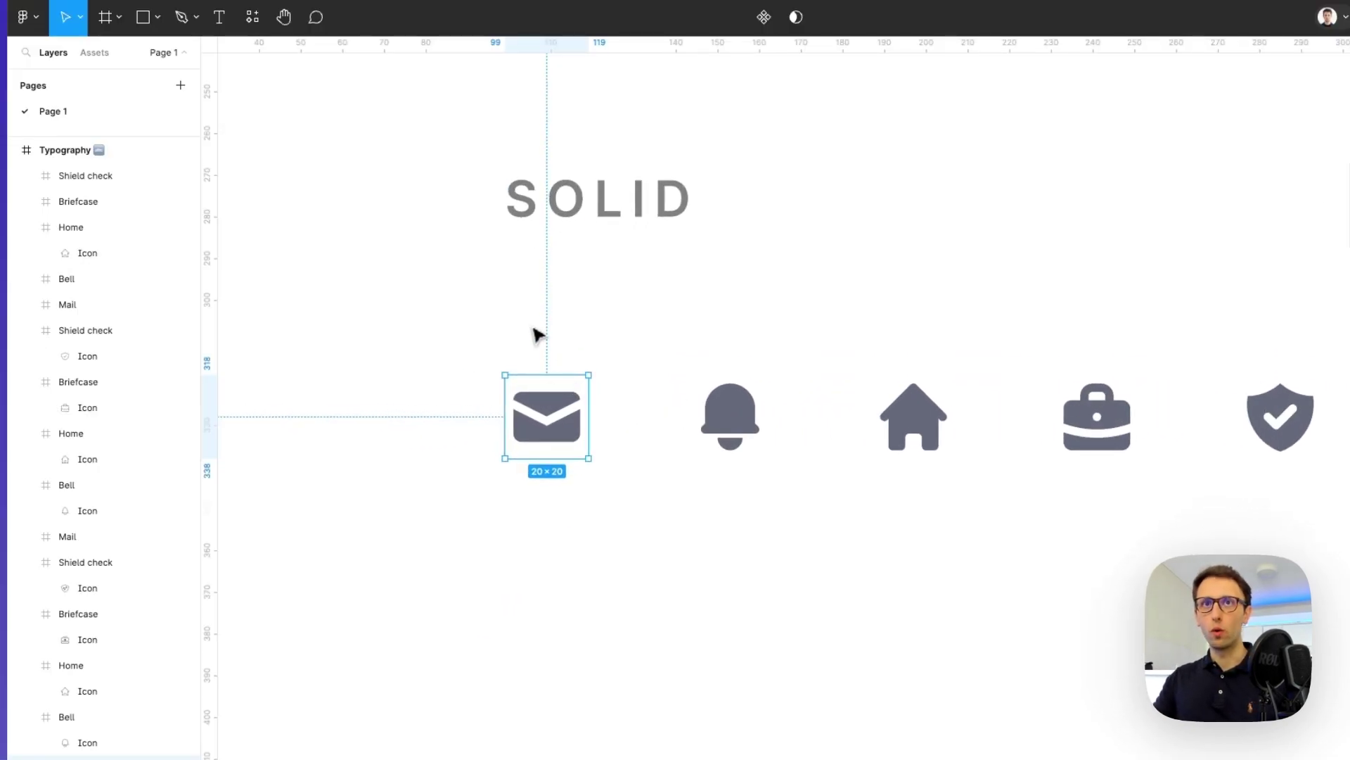
{"action": "left_click", "coordinate": [569, 335]}
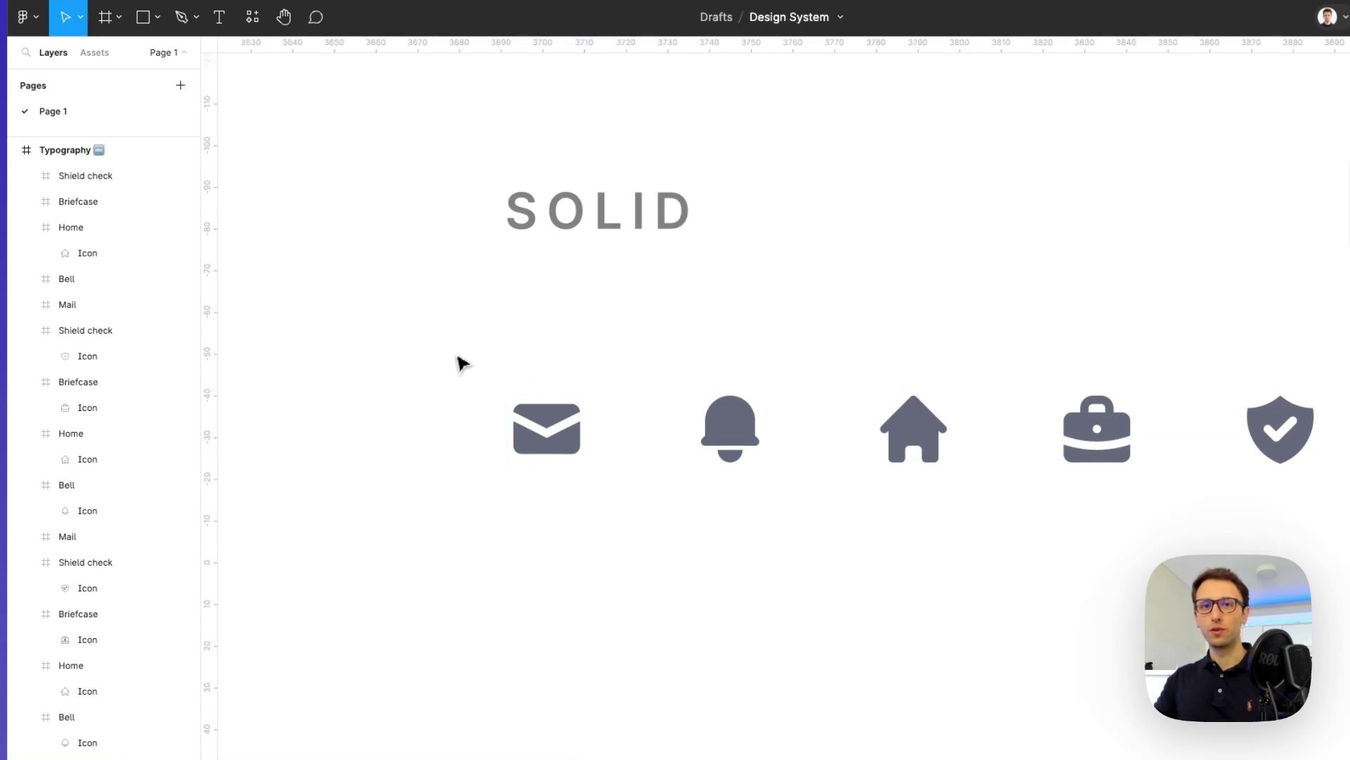
{"action": "scroll", "coordinate": [541, 395], "scroll_direction": "down", "scroll_amount": 2}
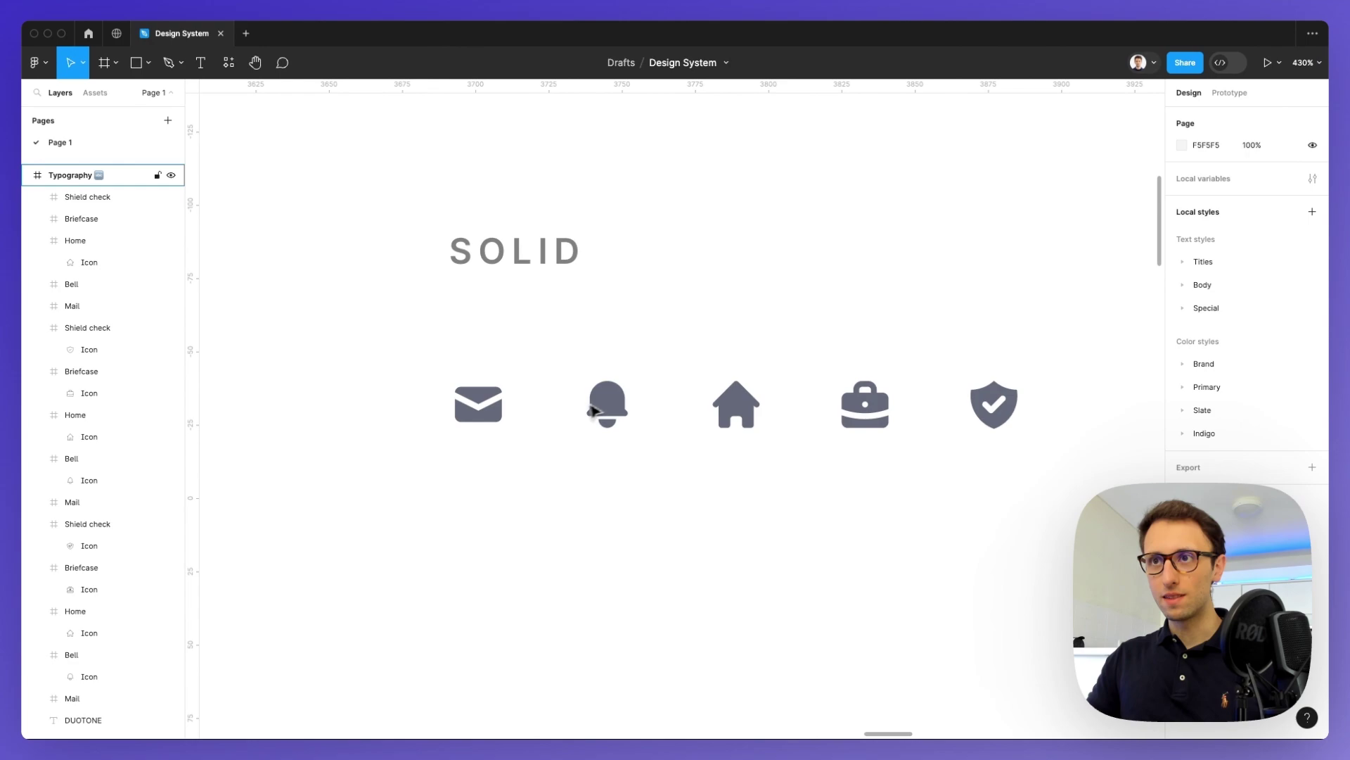
{"action": "scroll", "coordinate": [538, 401], "scroll_direction": "up", "scroll_amount": 2}
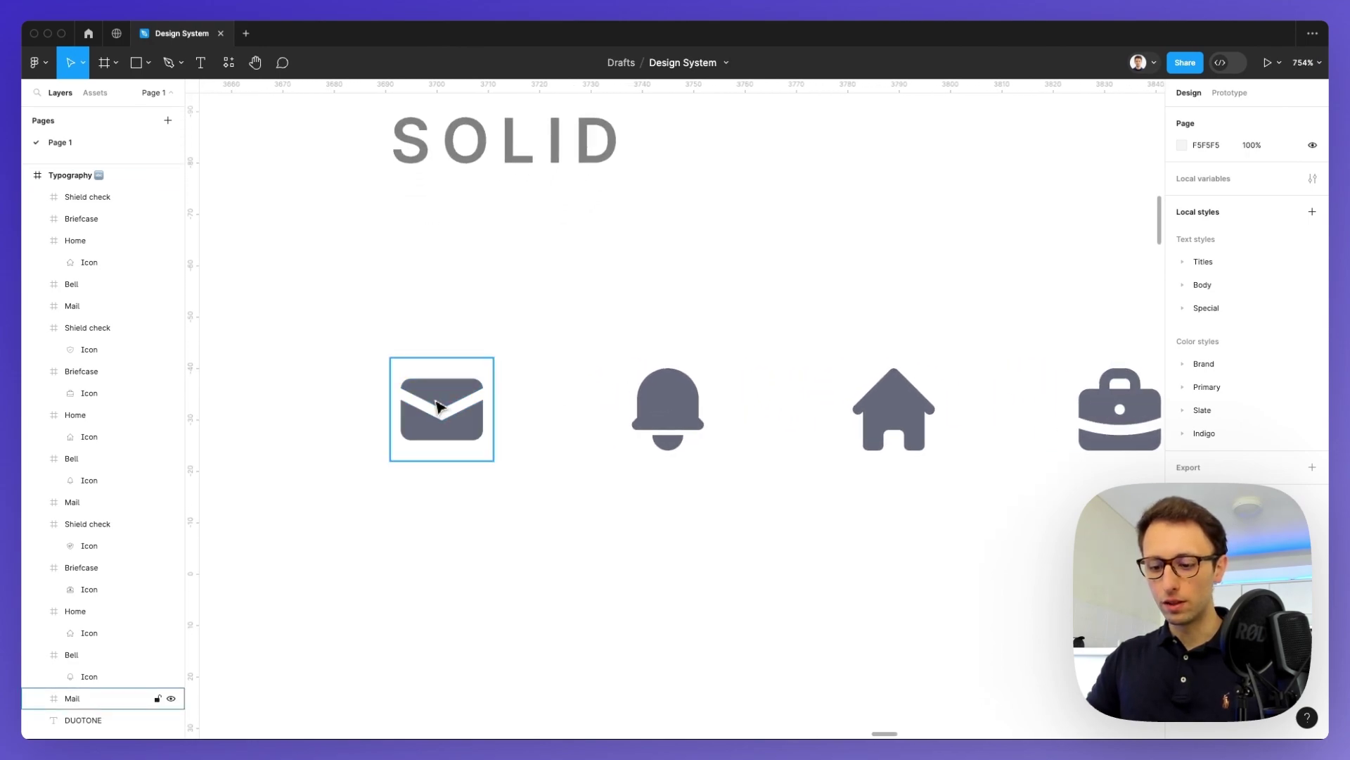
{"action": "key", "text": "r"}
{"action": "mouse_move", "coordinate": [397, 380]}
{"action": "left_mouse_down"}
{"action": "mouse_move", "coordinate": [462, 441]}
{"action": "mouse_move", "coordinate": [703, 396]}
{"action": "mouse_move", "coordinate": [691, 400]}
{"action": "mouse_move", "coordinate": [712, 452]}
{"action": "mouse_move", "coordinate": [1008, 421]}
{"action": "mouse_move", "coordinate": [942, 414]}
{"action": "mouse_move", "coordinate": [904, 431]}
{"action": "left_mouse_up"}
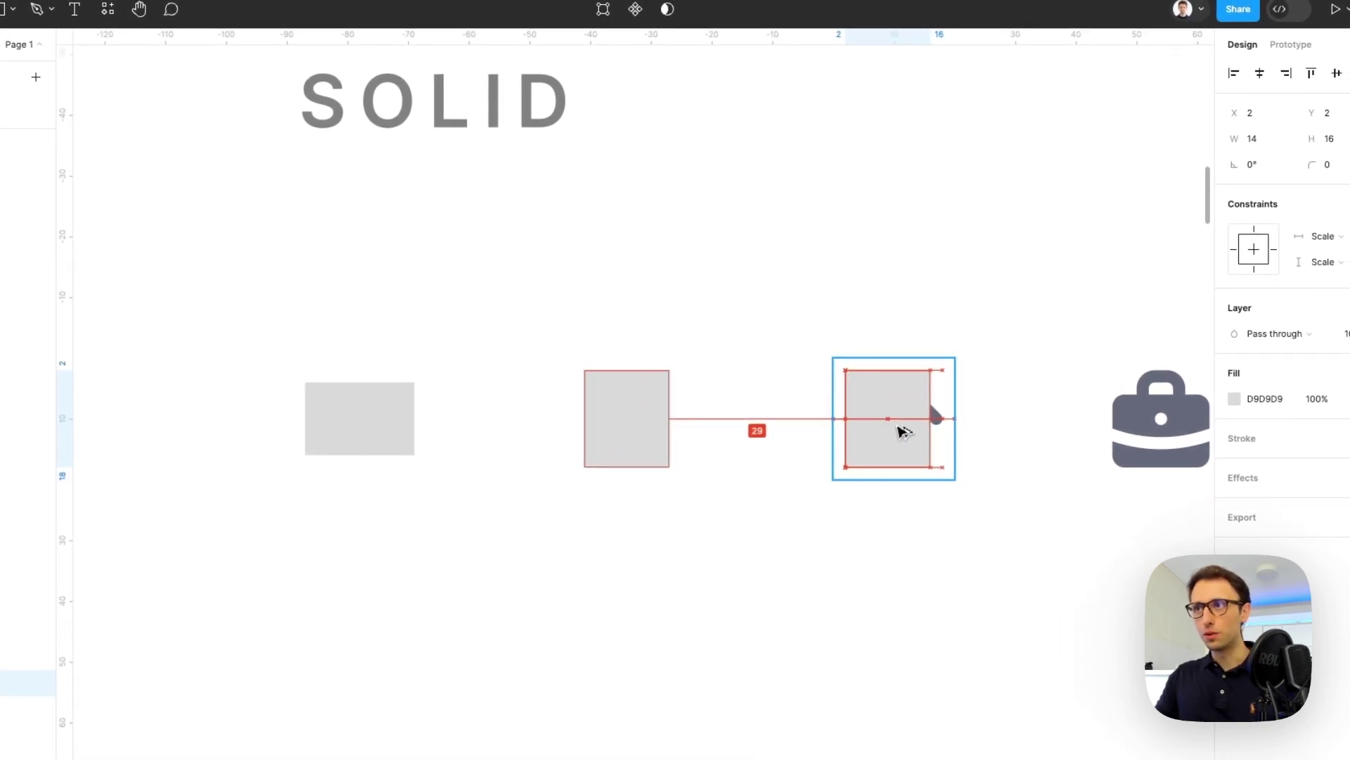
{"action": "left_click_drag", "start_coordinate": [930, 370], "coordinate": [941, 372]}
{"action": "scroll", "coordinate": [941, 373], "scroll_direction": "right", "scroll_amount": 5}
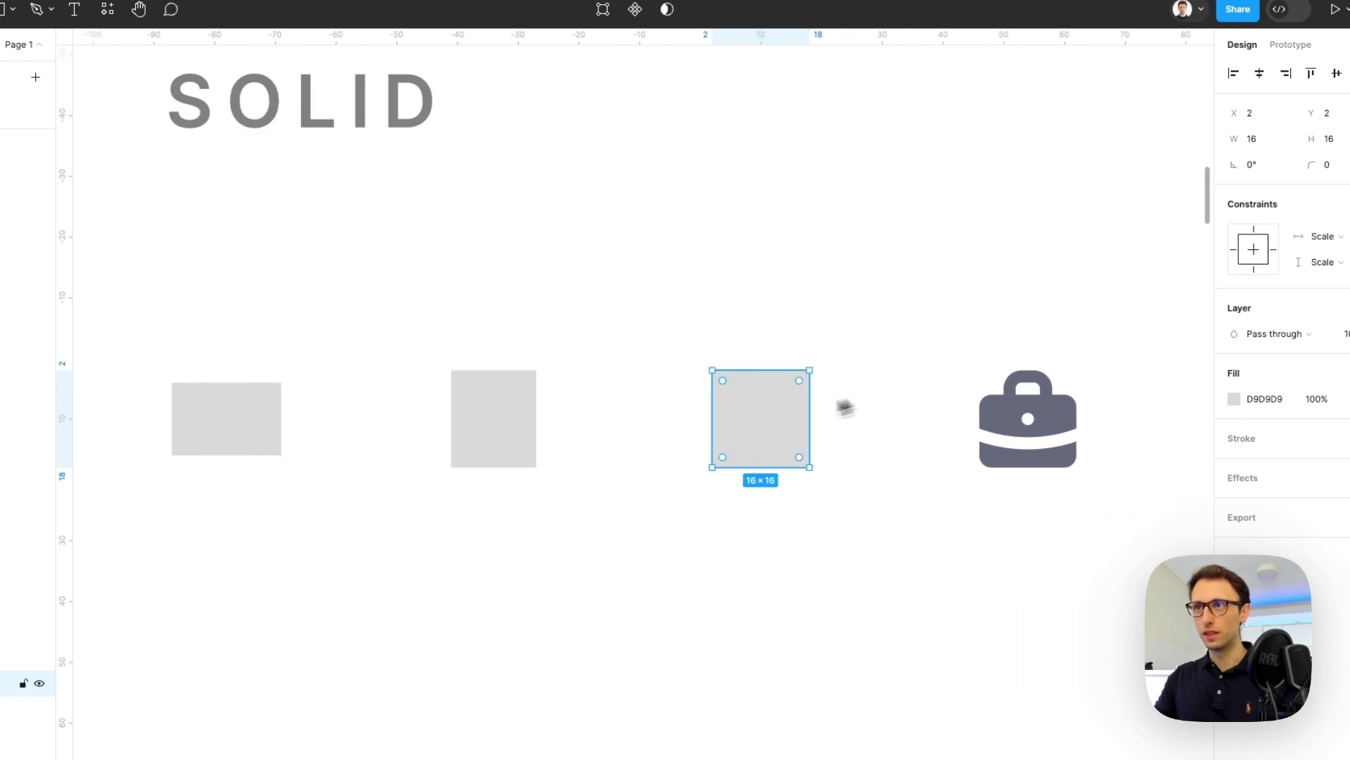
{"action": "left_click_drag", "start_coordinate": [753, 418], "coordinate": [1016, 419]}
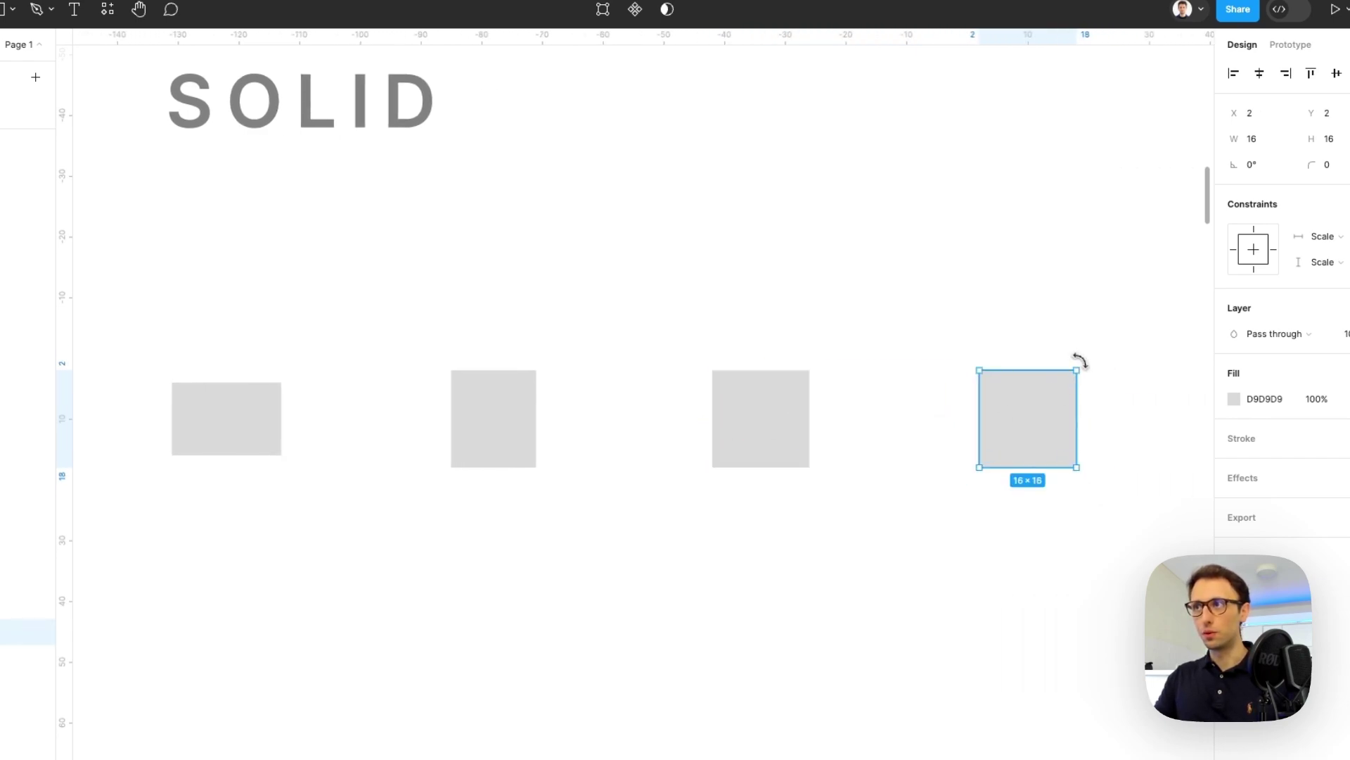
{"action": "mouse_move", "coordinate": [1079, 358]}
{"action": "left_mouse_down"}
{"action": "mouse_move", "coordinate": [1064, 371]}
{"action": "mouse_move", "coordinate": [1076, 368]}
{"action": "left_mouse_up"}
{"action": "left_click", "coordinate": [961, 319]}
{"action": "left_click", "coordinate": [1011, 430]}
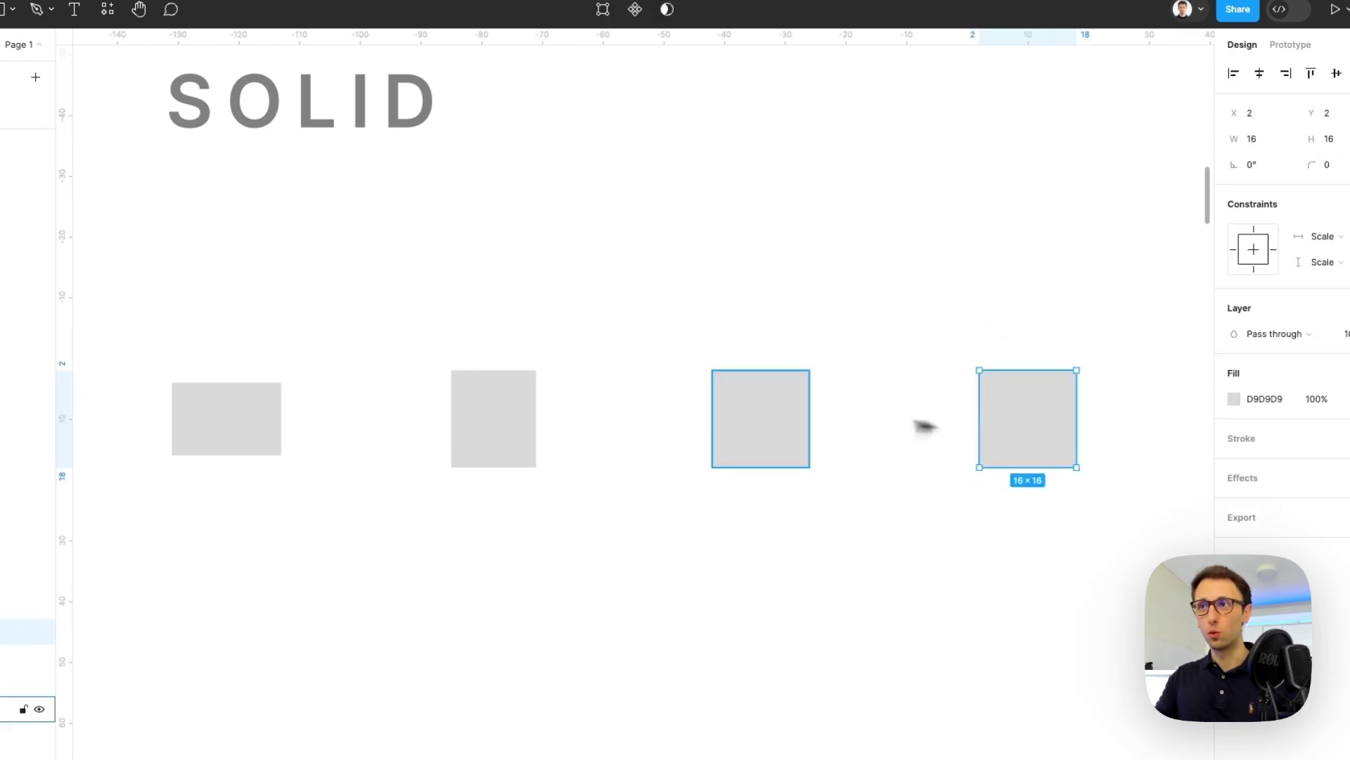
{"action": "left_click", "coordinate": [730, 413], "text": "shift"}
{"action": "left_click", "coordinate": [489, 413], "text": "shift"}
{"action": "left_click", "coordinate": [218, 433], "text": "shift"}
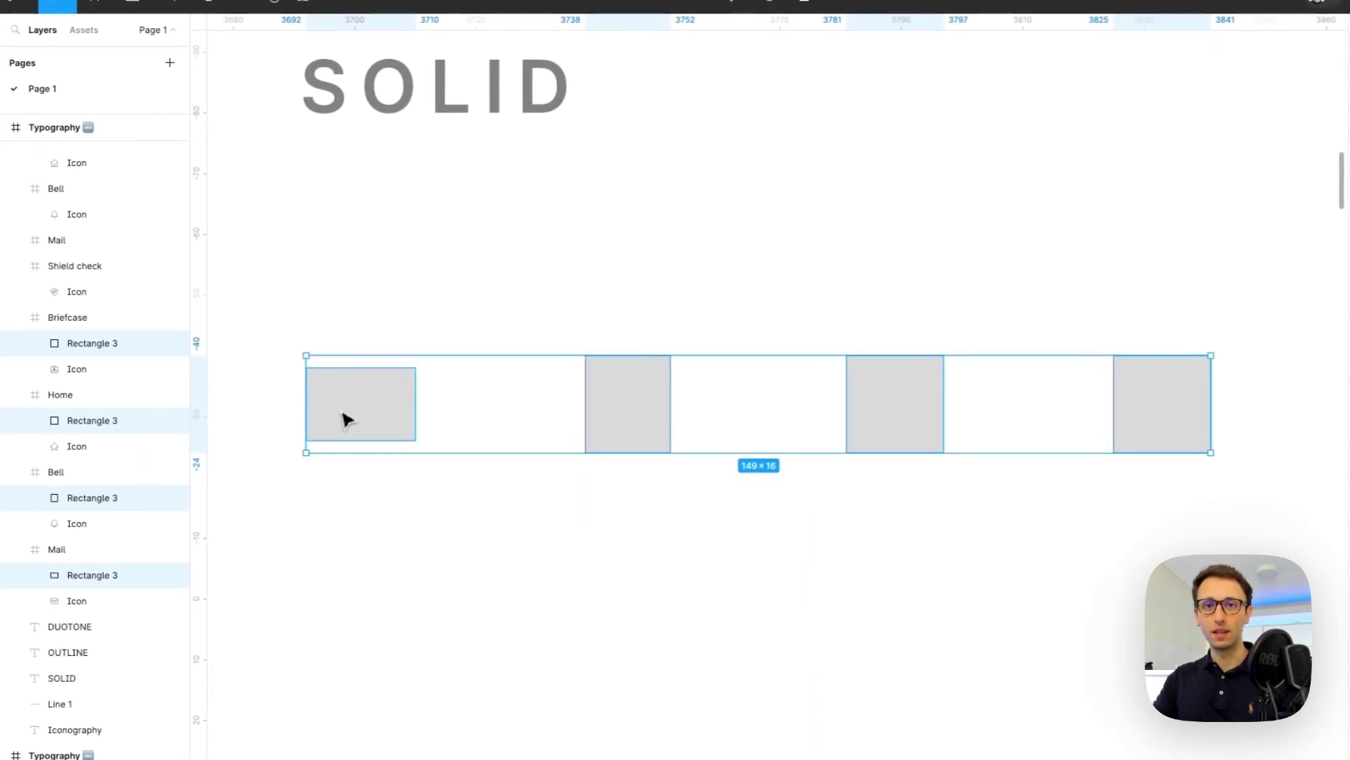
{"action": "key", "text": "Delete"}
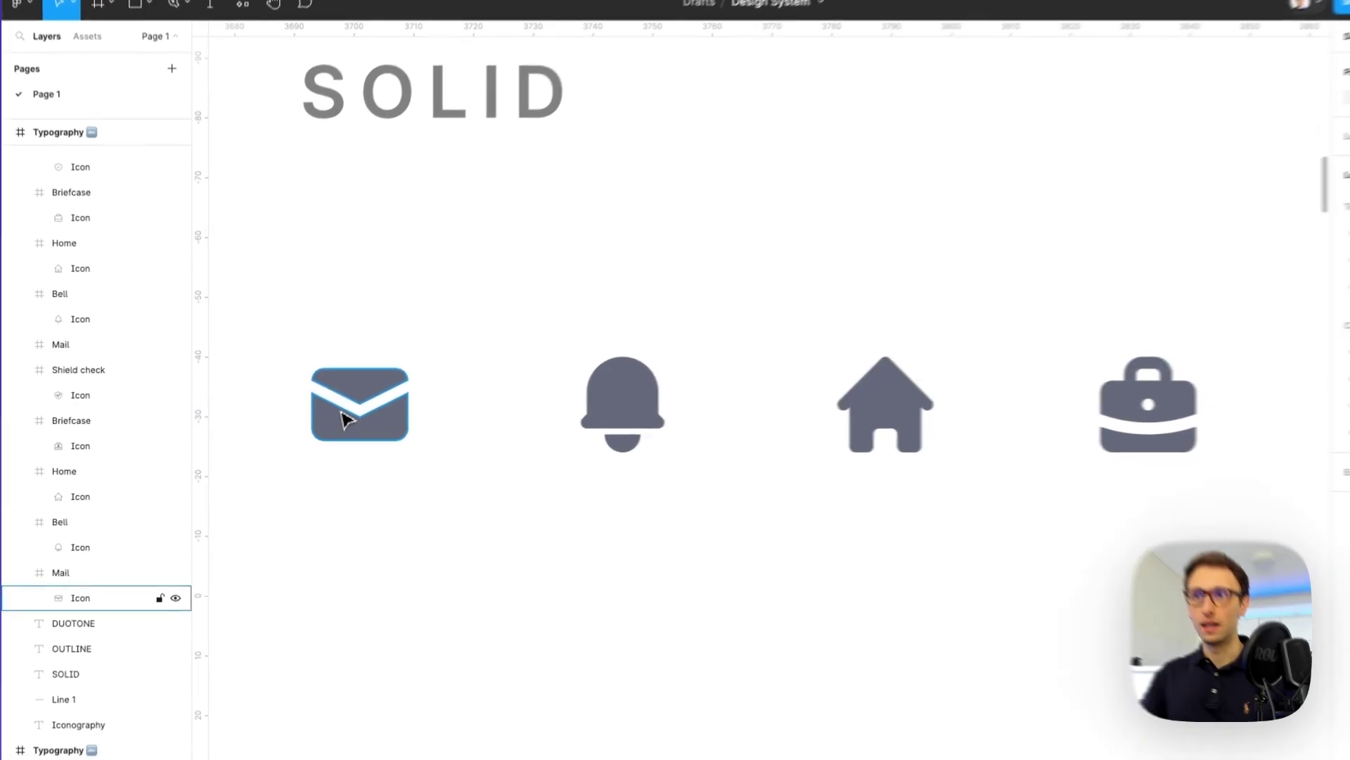
{"action": "key", "text": "super+z"}
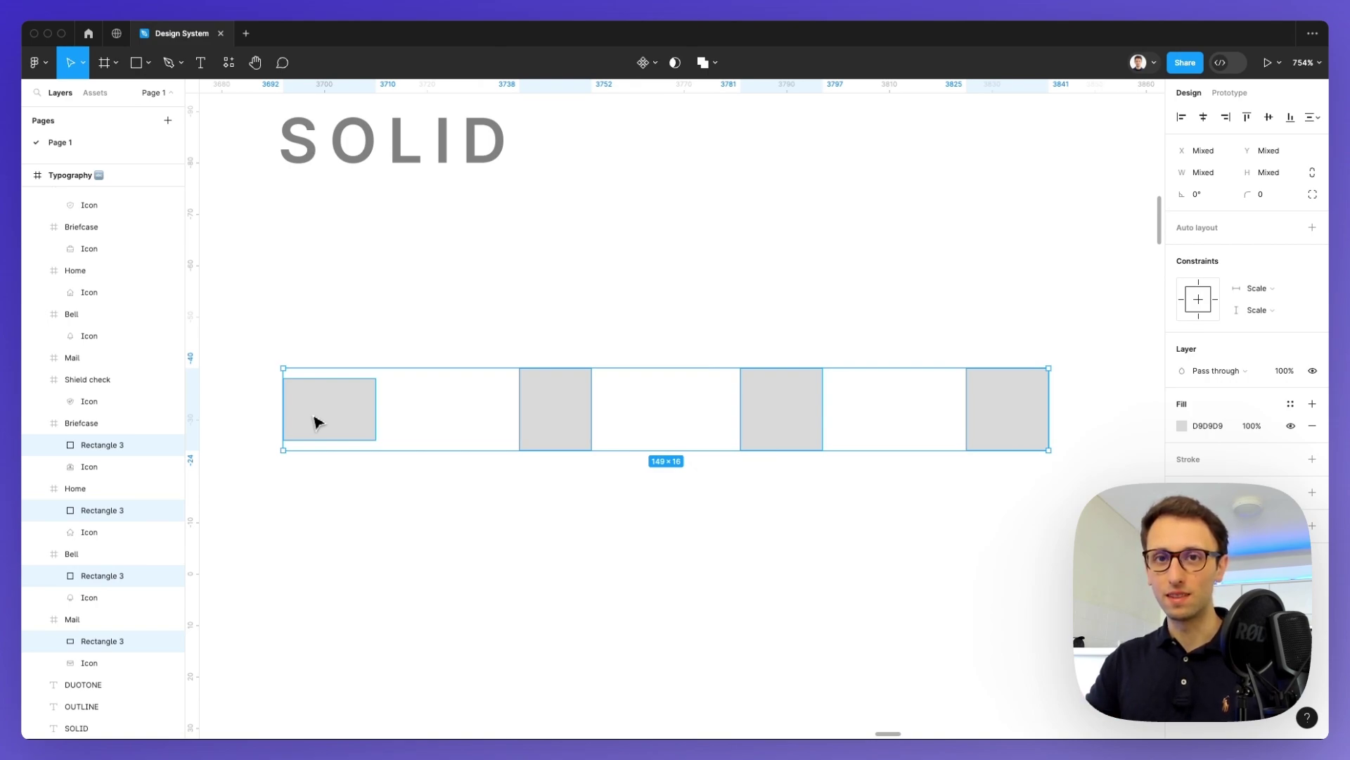
{"action": "key", "text": "Delete"}
{"action": "left_click", "coordinate": [316, 415]}
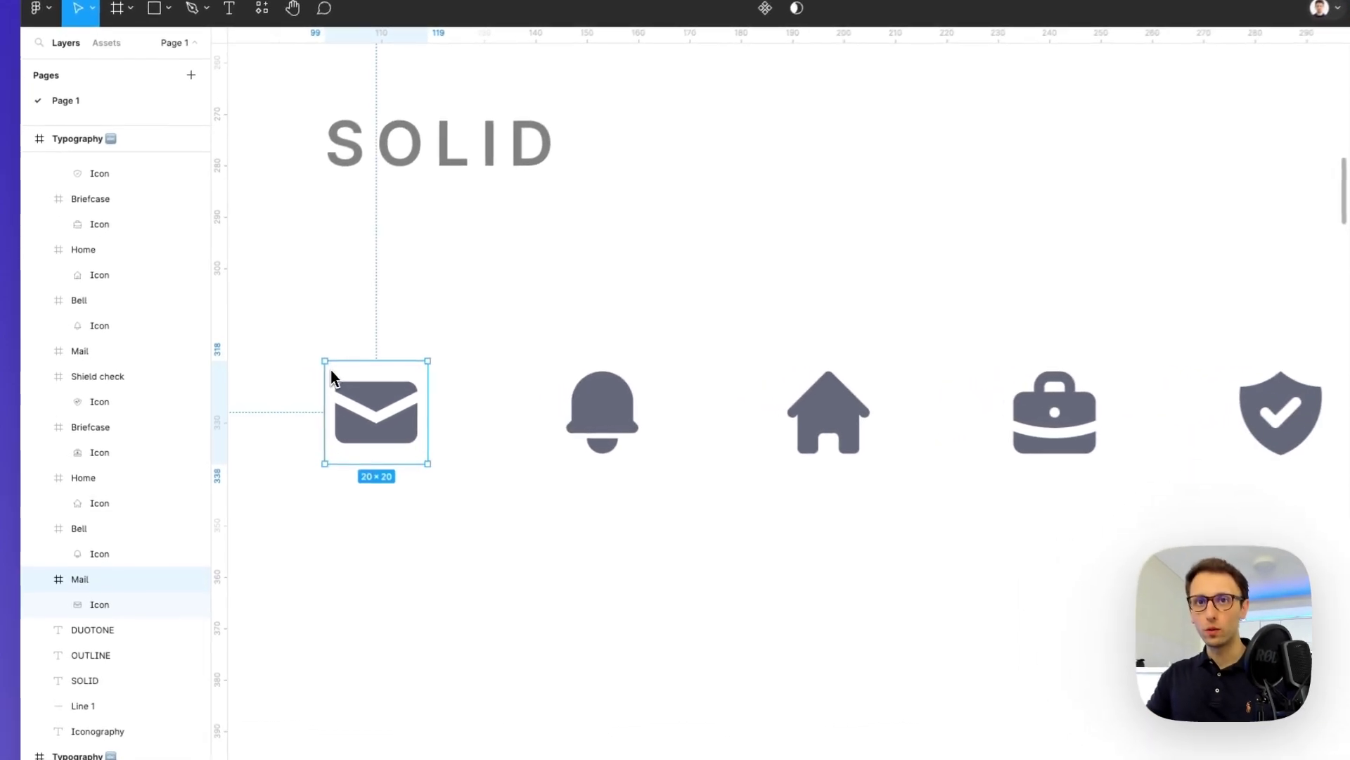
{"action": "scroll", "coordinate": [332, 376], "scroll_direction": "up", "scroll_amount": 5}
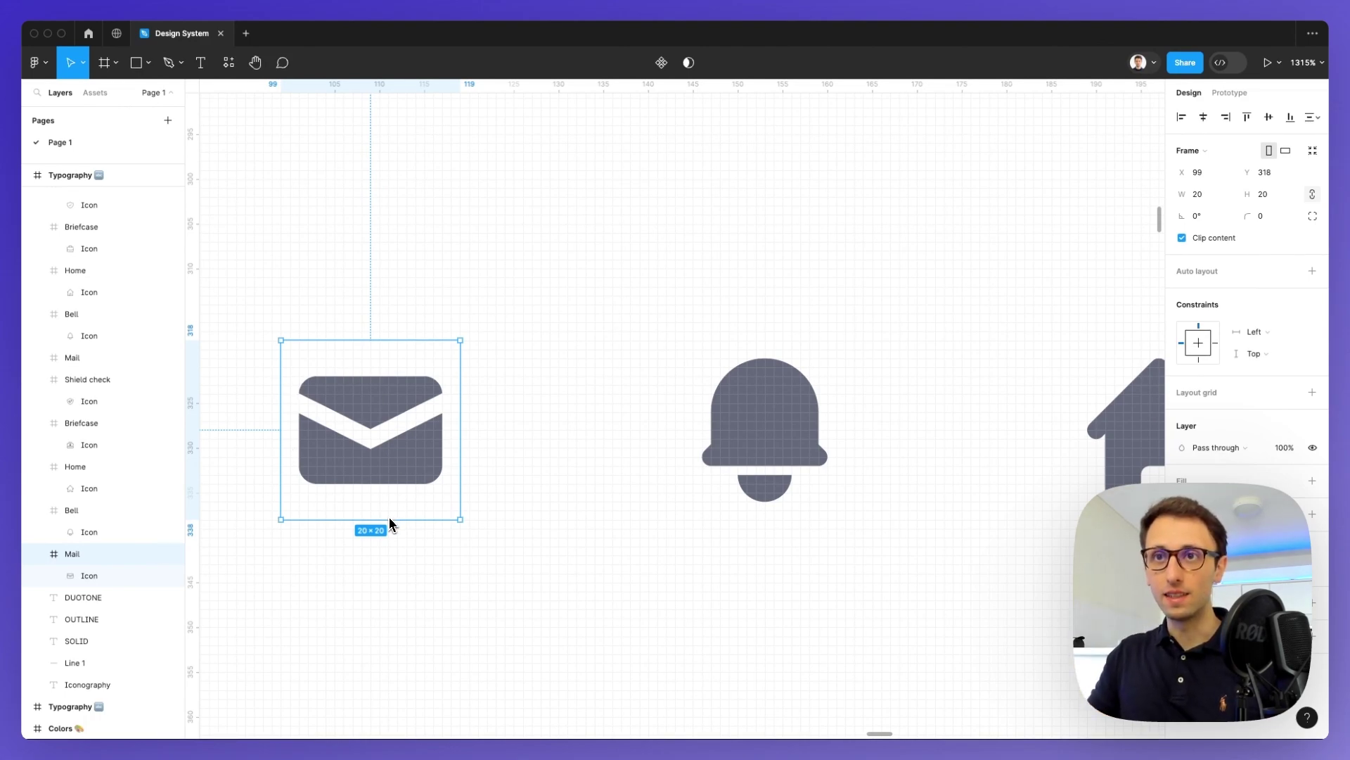
{"action": "scroll", "coordinate": [391, 524], "scroll_direction": "down", "scroll_amount": 2}
{"action": "left_click", "coordinate": [630, 386]}
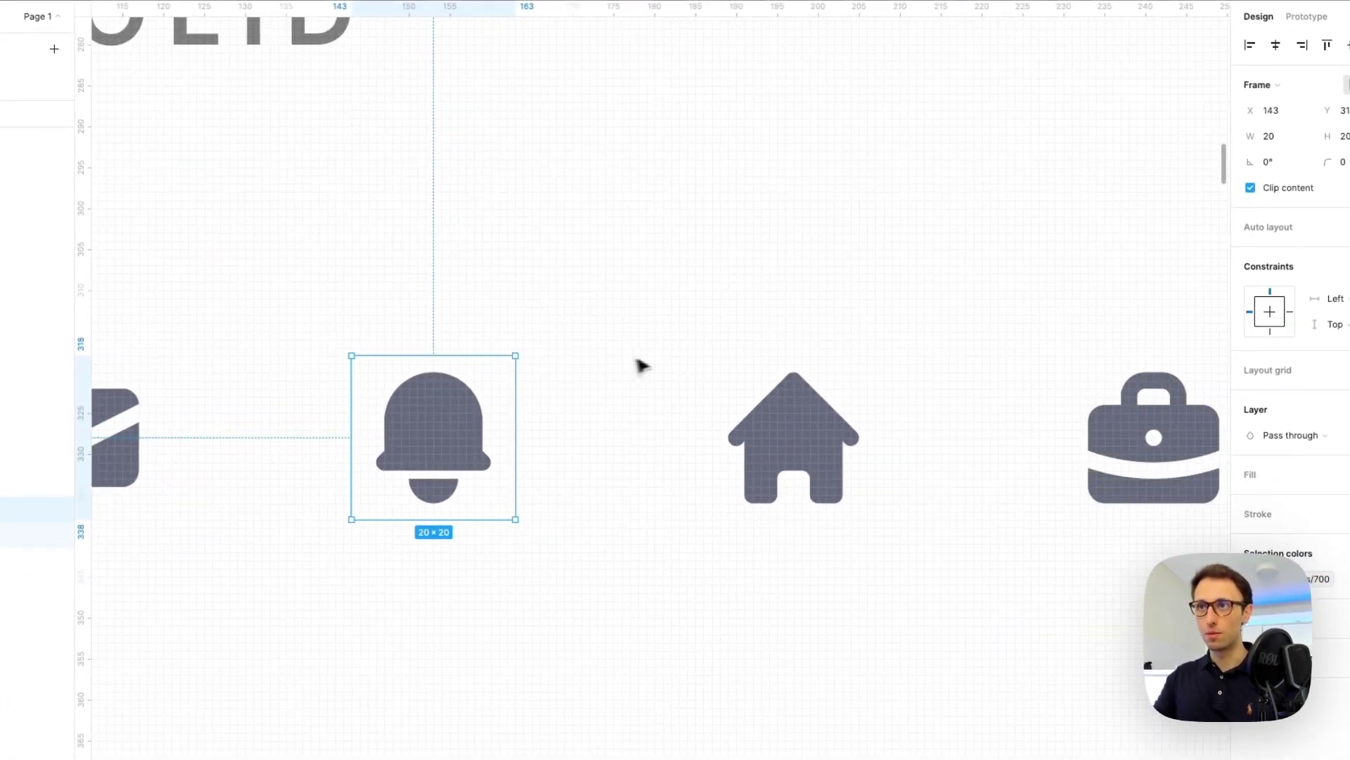
{"action": "left_click", "coordinate": [729, 362]}
{"action": "scroll", "coordinate": [731, 365], "scroll_direction": "right", "scroll_amount": 4}
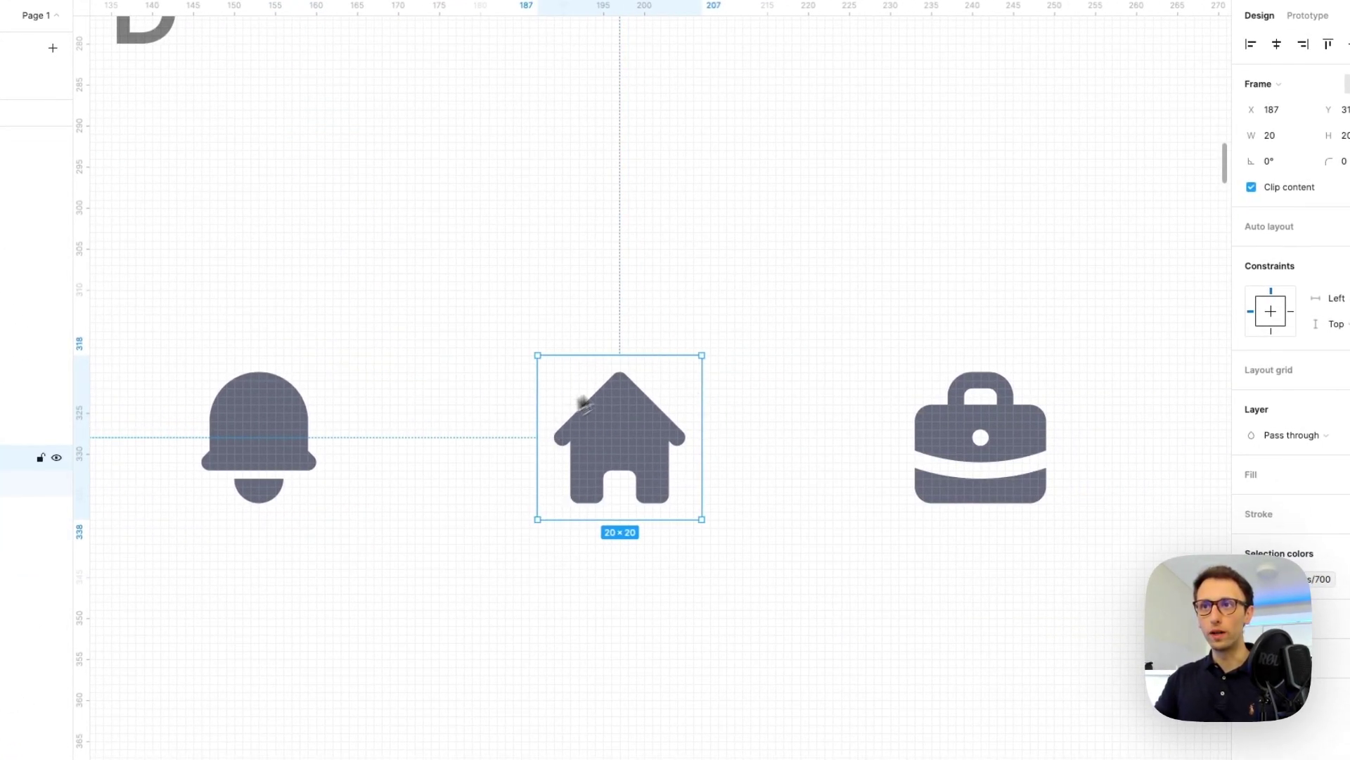
{"action": "left_click", "coordinate": [910, 362]}
{"action": "scroll", "coordinate": [917, 362], "scroll_direction": "right", "scroll_amount": 8}
{"action": "left_click", "coordinate": [878, 364]}
{"action": "scroll", "coordinate": [878, 365], "scroll_direction": "down", "scroll_amount": 3}
{"action": "scroll", "coordinate": [808, 371], "scroll_direction": "up", "scroll_amount": 1}
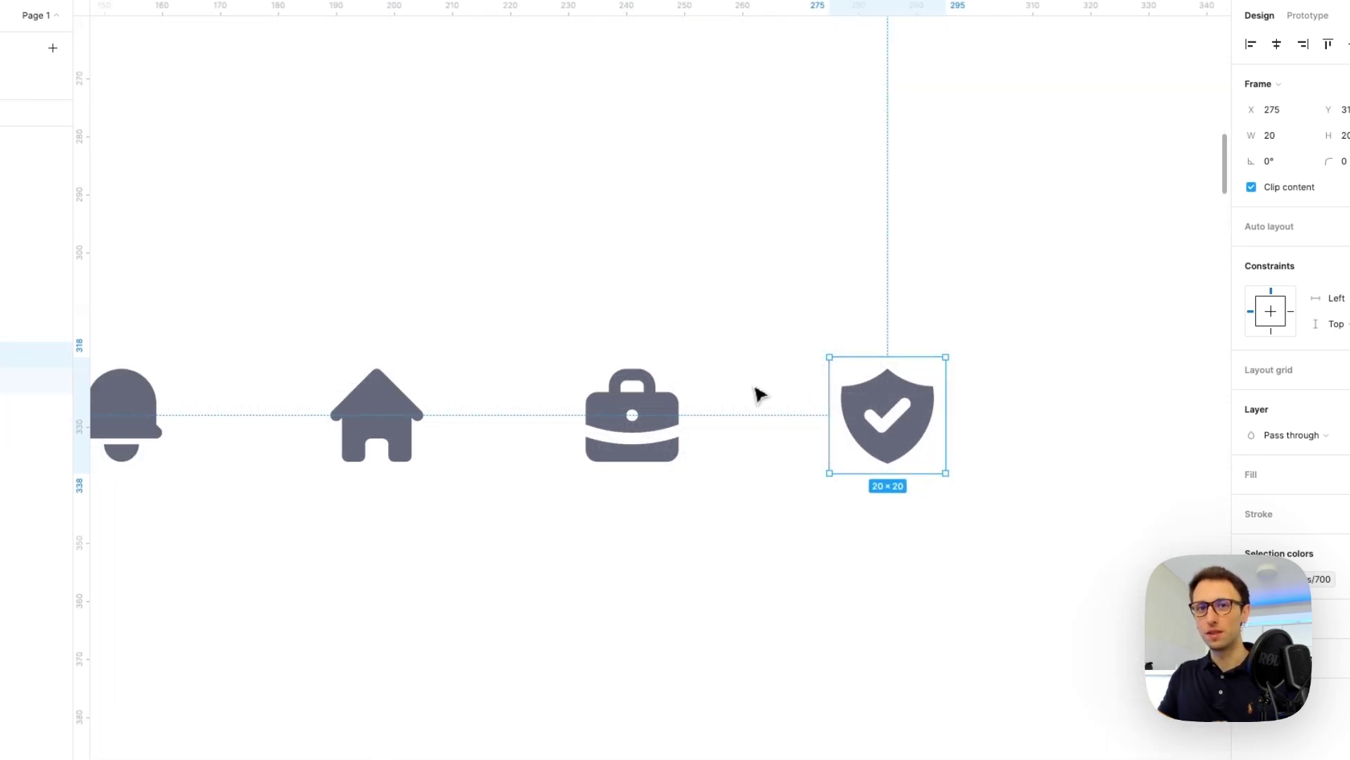
{"action": "scroll", "coordinate": [760, 394], "scroll_direction": "left", "scroll_amount": 2}
{"action": "scroll", "coordinate": [760, 394], "scroll_direction": "down", "scroll_amount": 3}
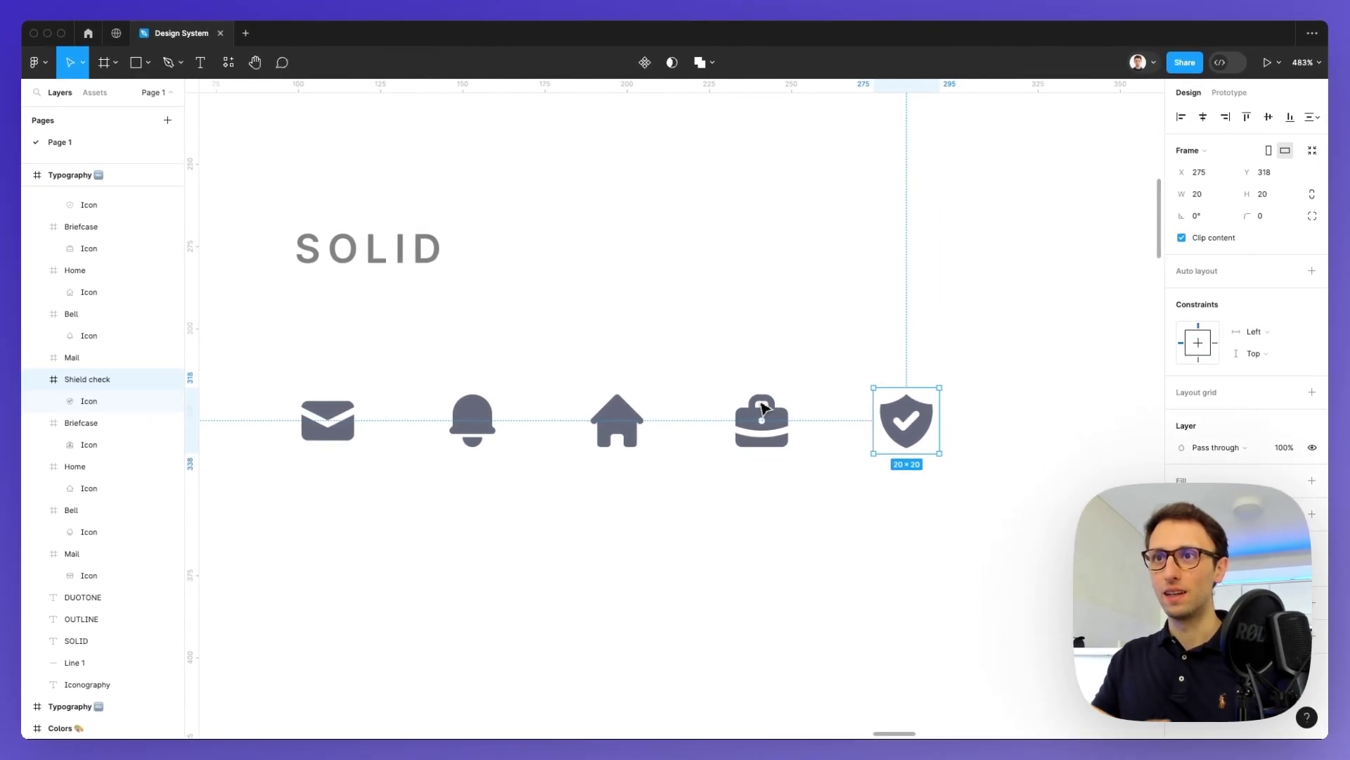
{"action": "left_click", "coordinate": [716, 465]}
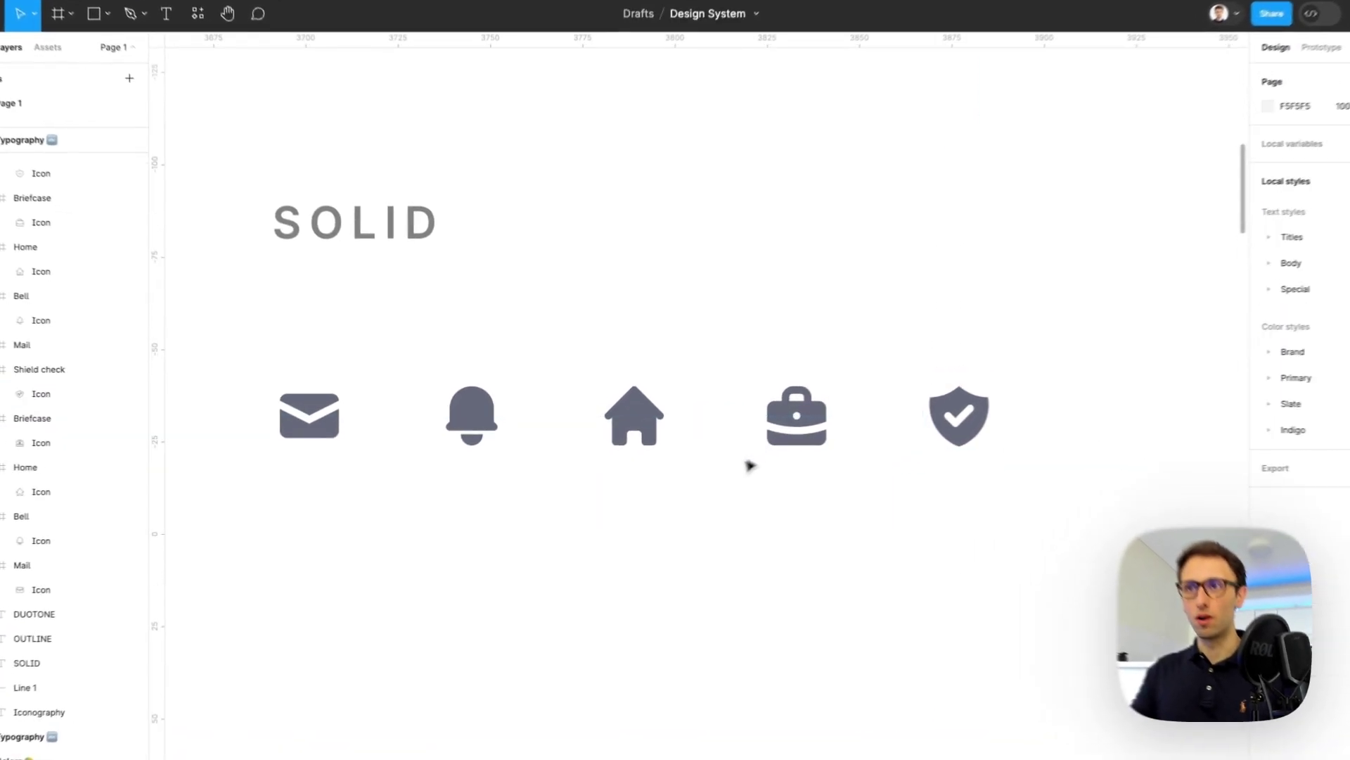
{"action": "scroll", "coordinate": [645, 469], "scroll_direction": "left", "scroll_amount": 1}
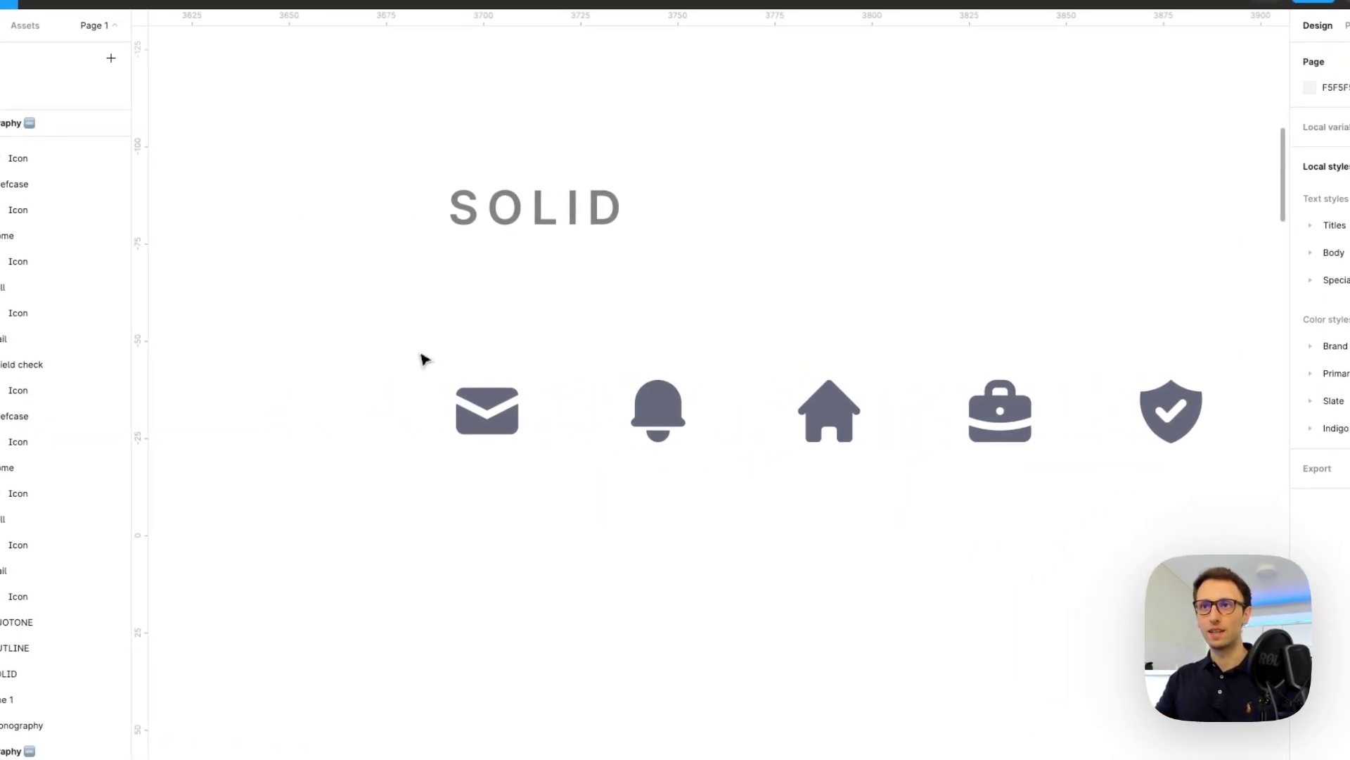
Step: Turn the solid mail icon's frame into a component named Mail
{"action": "left_click_drag", "start_coordinate": [424, 360], "coordinate": [581, 487]}
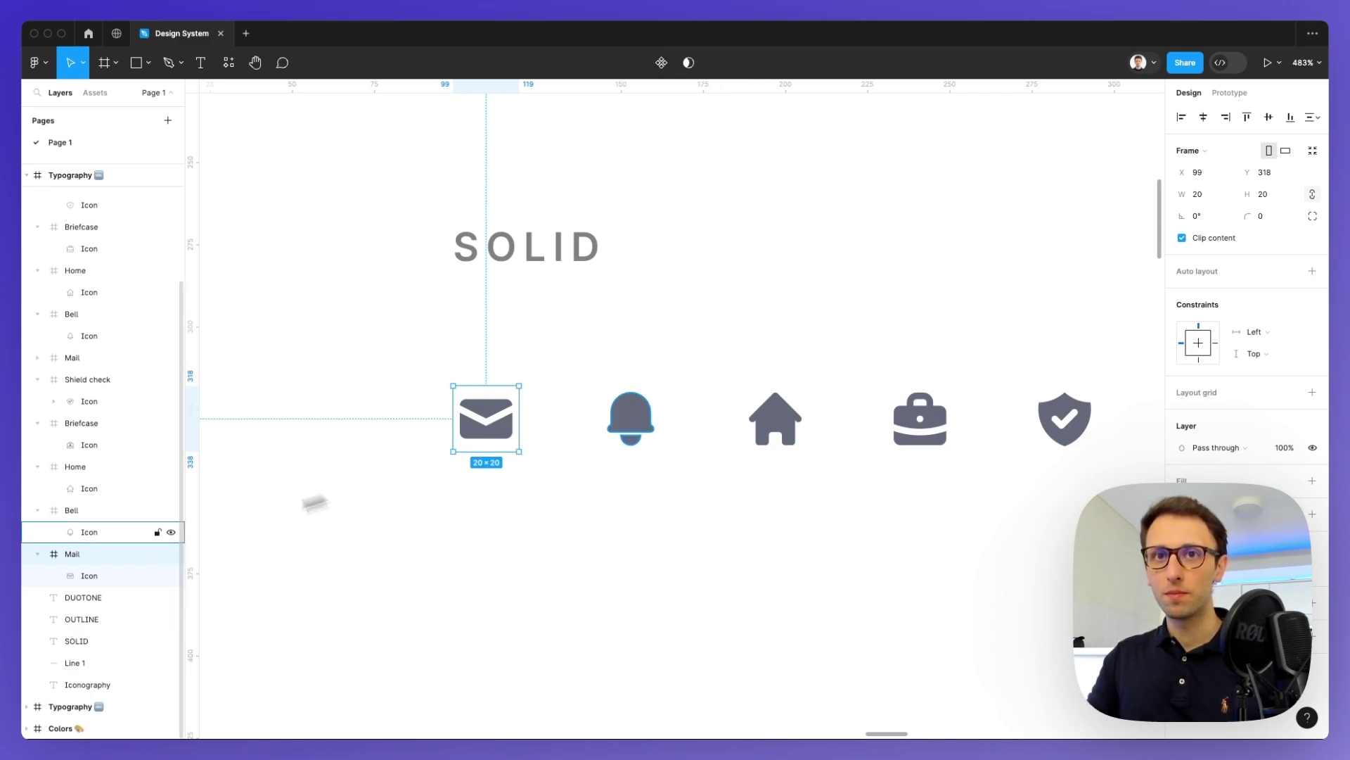
{"action": "left_click", "coordinate": [661, 63]}
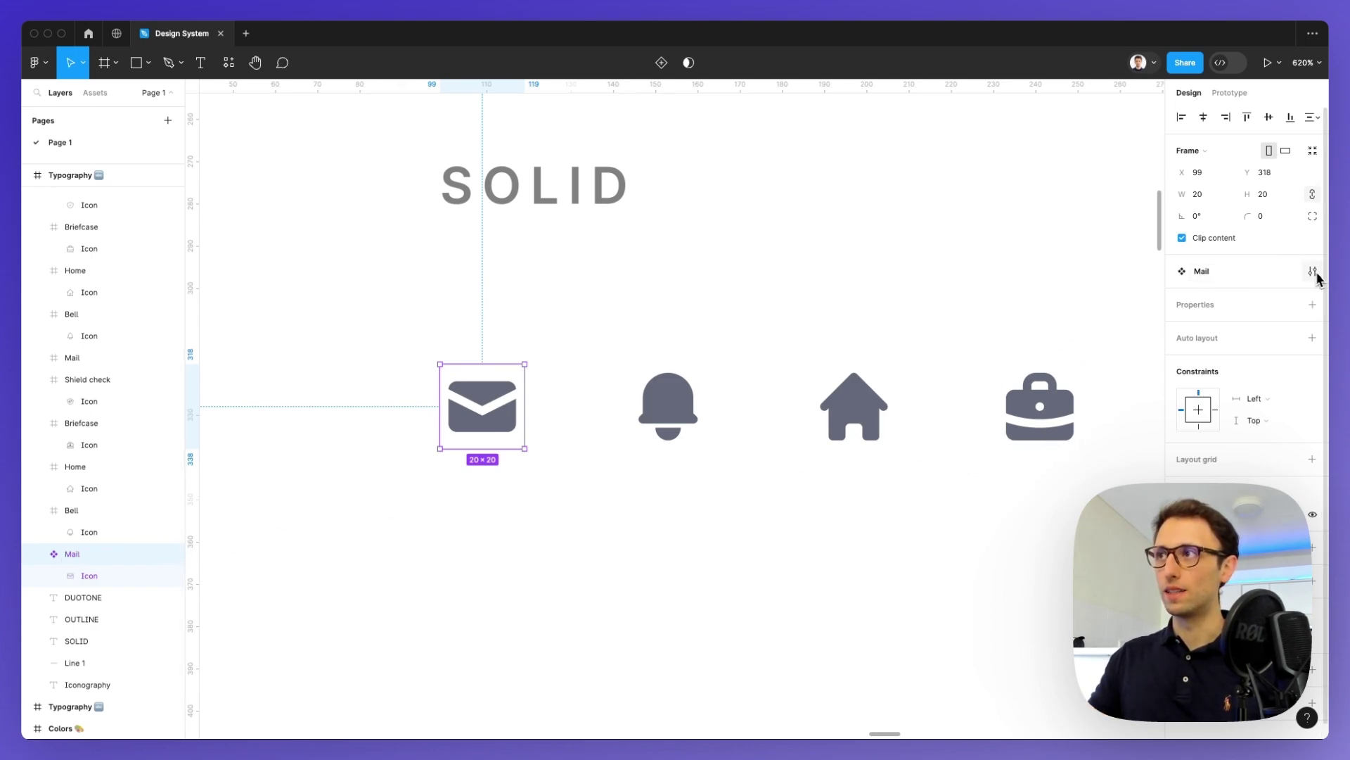
{"action": "left_click", "coordinate": [1314, 273]}
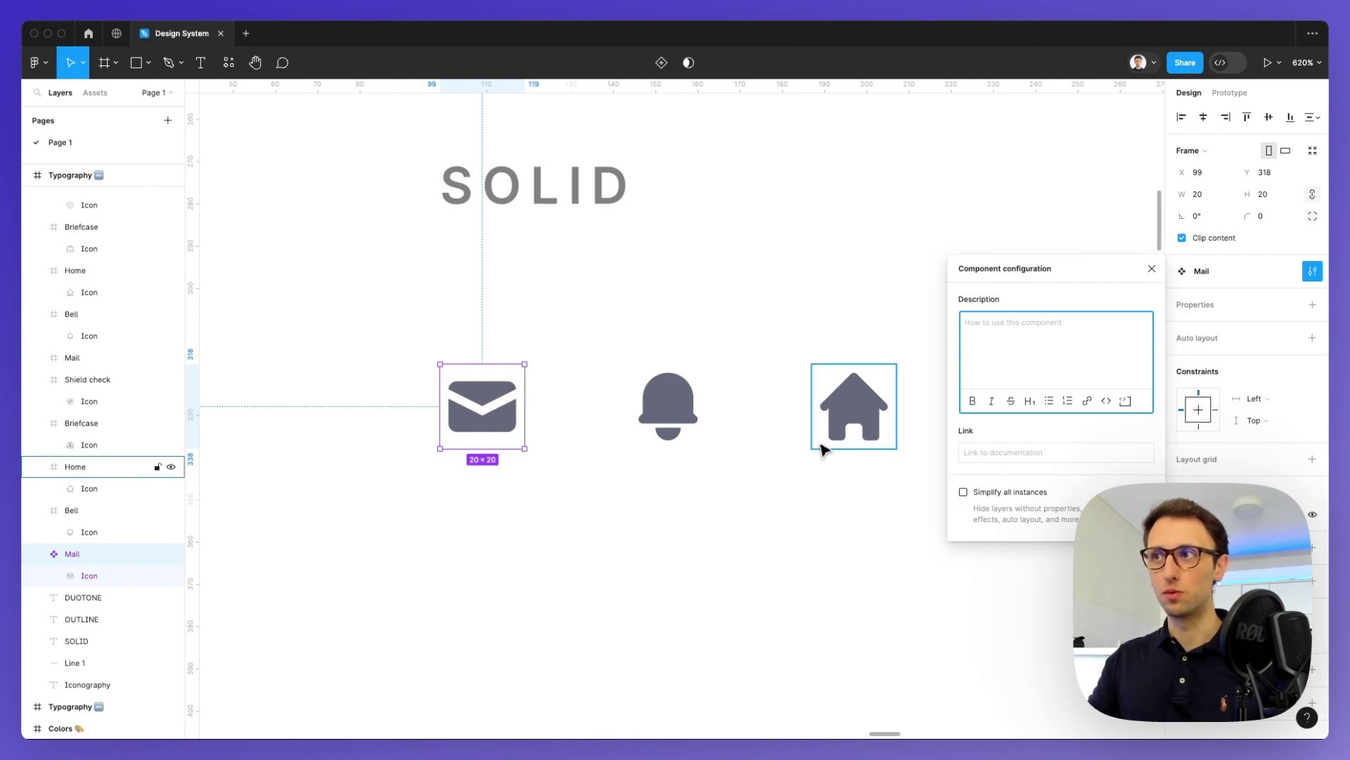
{"action": "left_click", "coordinate": [616, 534]}
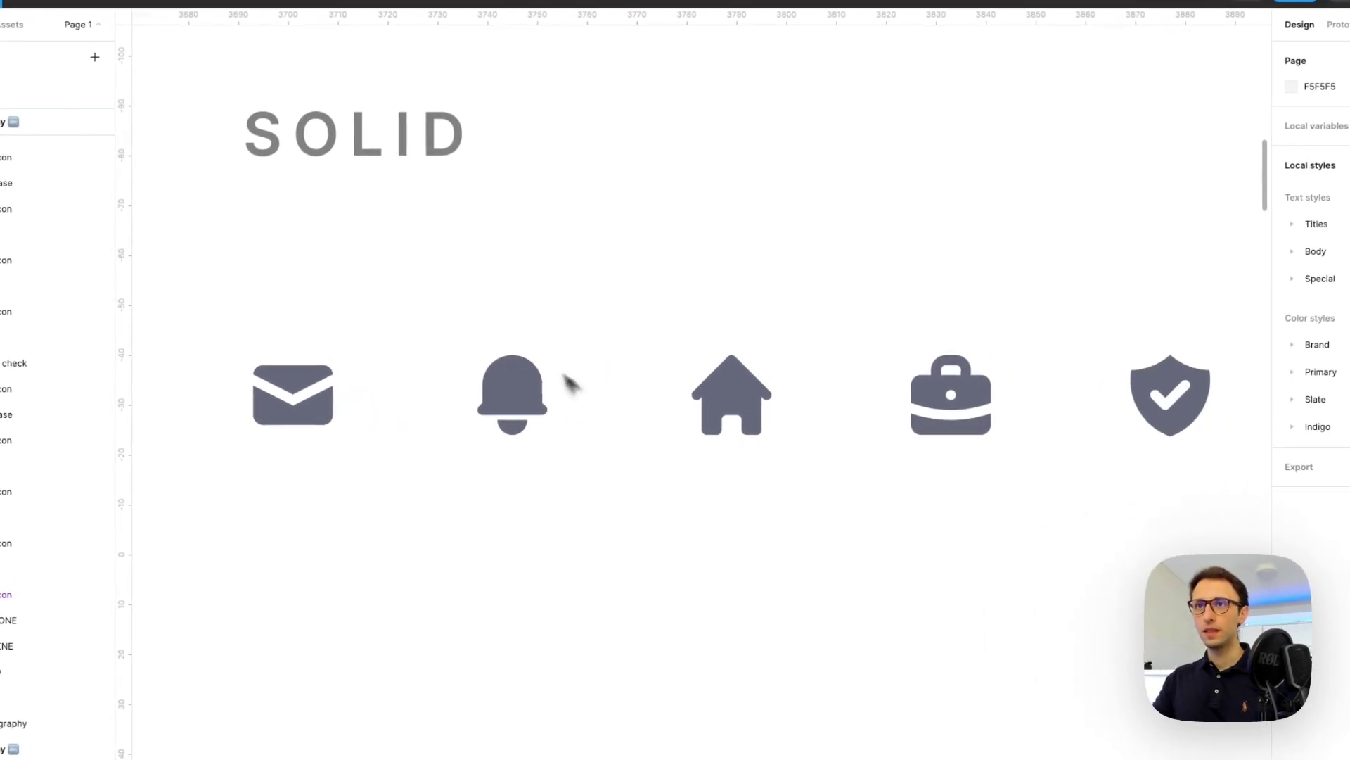
Step: Turn the outline mail icon into a 24×24 Mail component as well
{"action": "scroll", "coordinate": [489, 353], "scroll_direction": "down", "scroll_amount": 2}
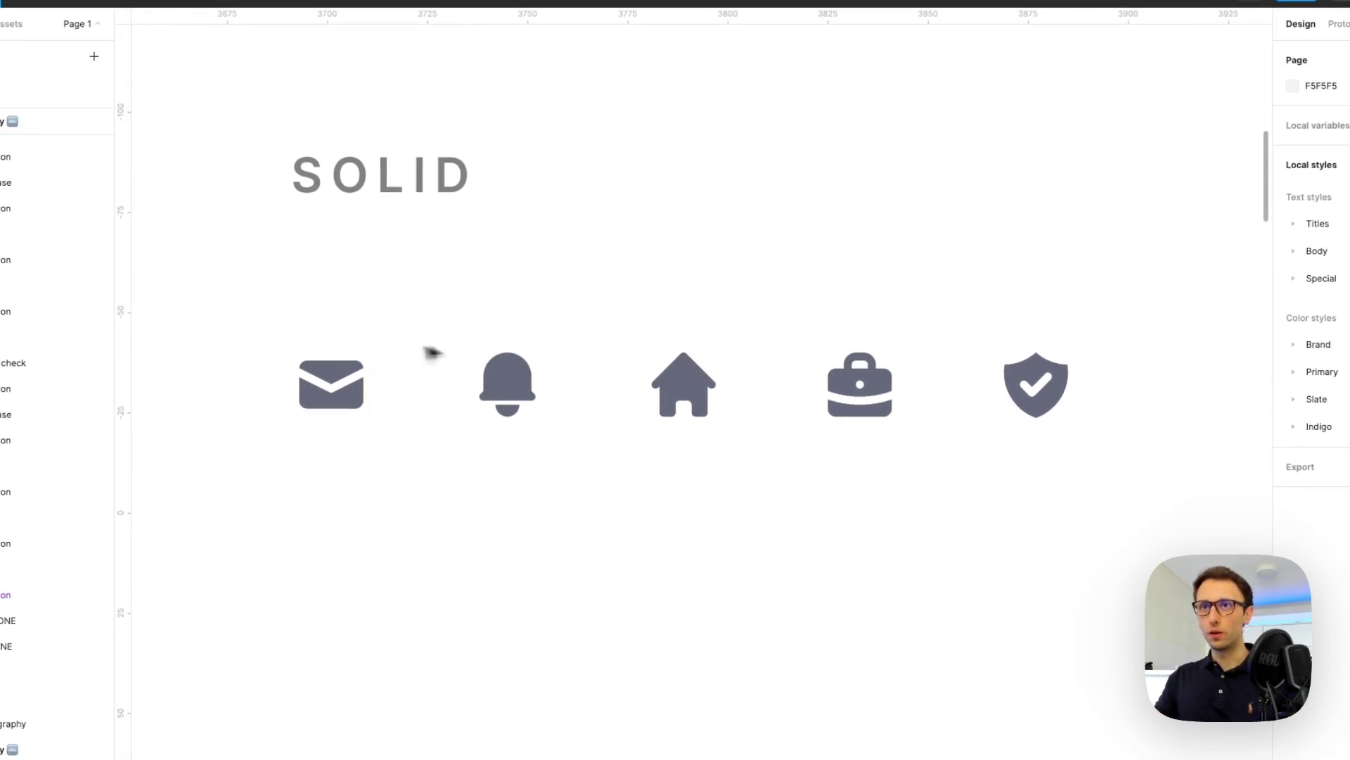
{"action": "left_click", "coordinate": [326, 352]}
{"action": "scroll", "coordinate": [326, 356], "scroll_direction": "down", "scroll_amount": 2}
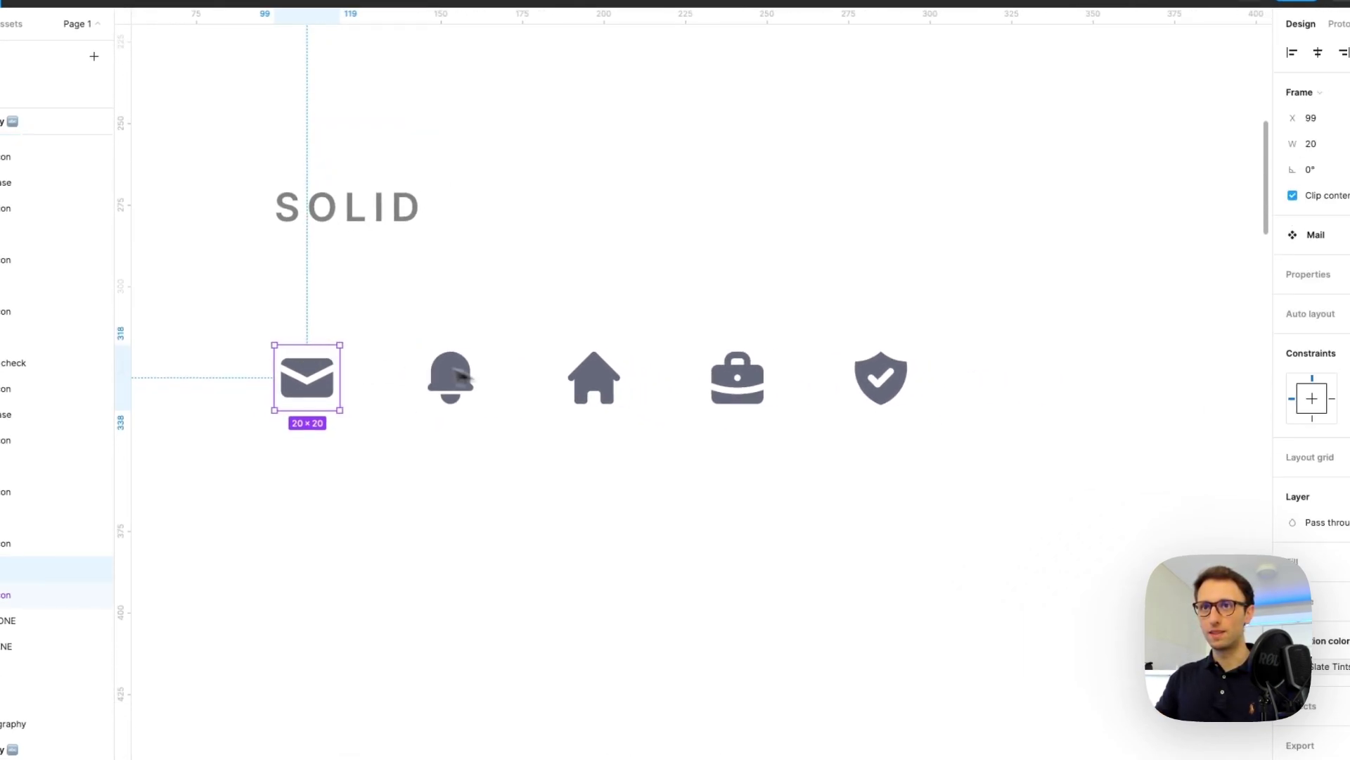
{"action": "scroll", "coordinate": [471, 377], "scroll_direction": "right", "scroll_amount": 10}
{"action": "scroll", "coordinate": [905, 417], "scroll_direction": "right", "scroll_amount": 5}
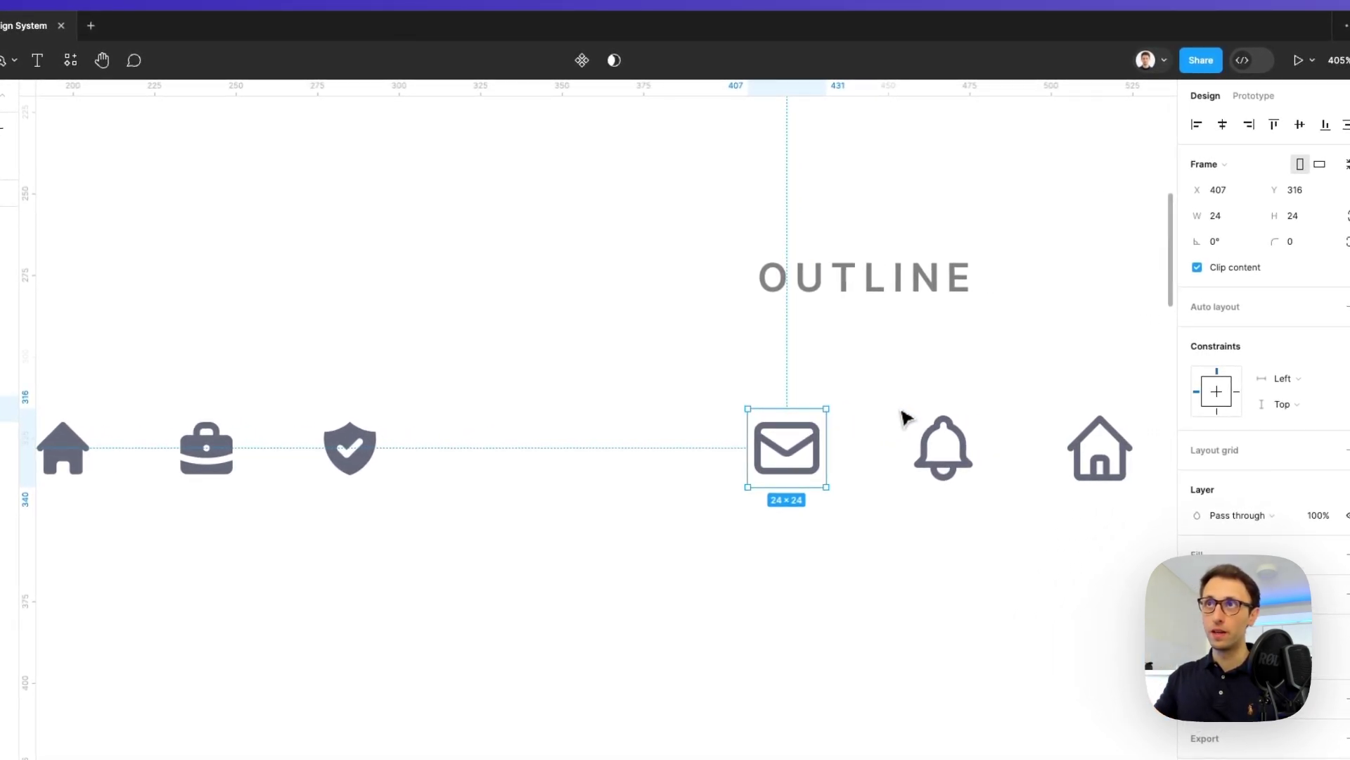
{"action": "left_click", "coordinate": [582, 61]}
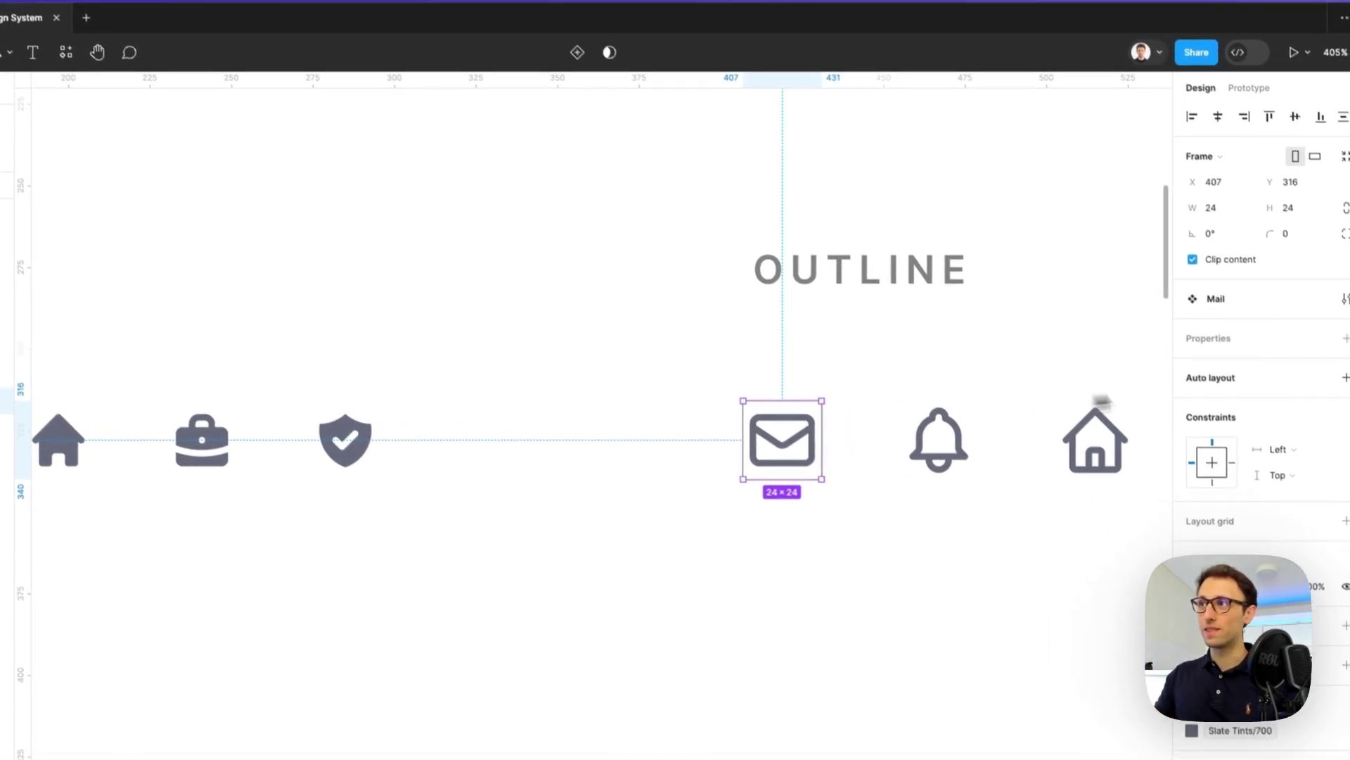
Step: Show the Assets panel and expand the group holding both Mail components
{"action": "left_click", "coordinate": [770, 373]}
{"action": "left_click", "coordinate": [765, 411]}
{"action": "scroll", "coordinate": [739, 392], "scroll_direction": "left", "scroll_amount": 10}
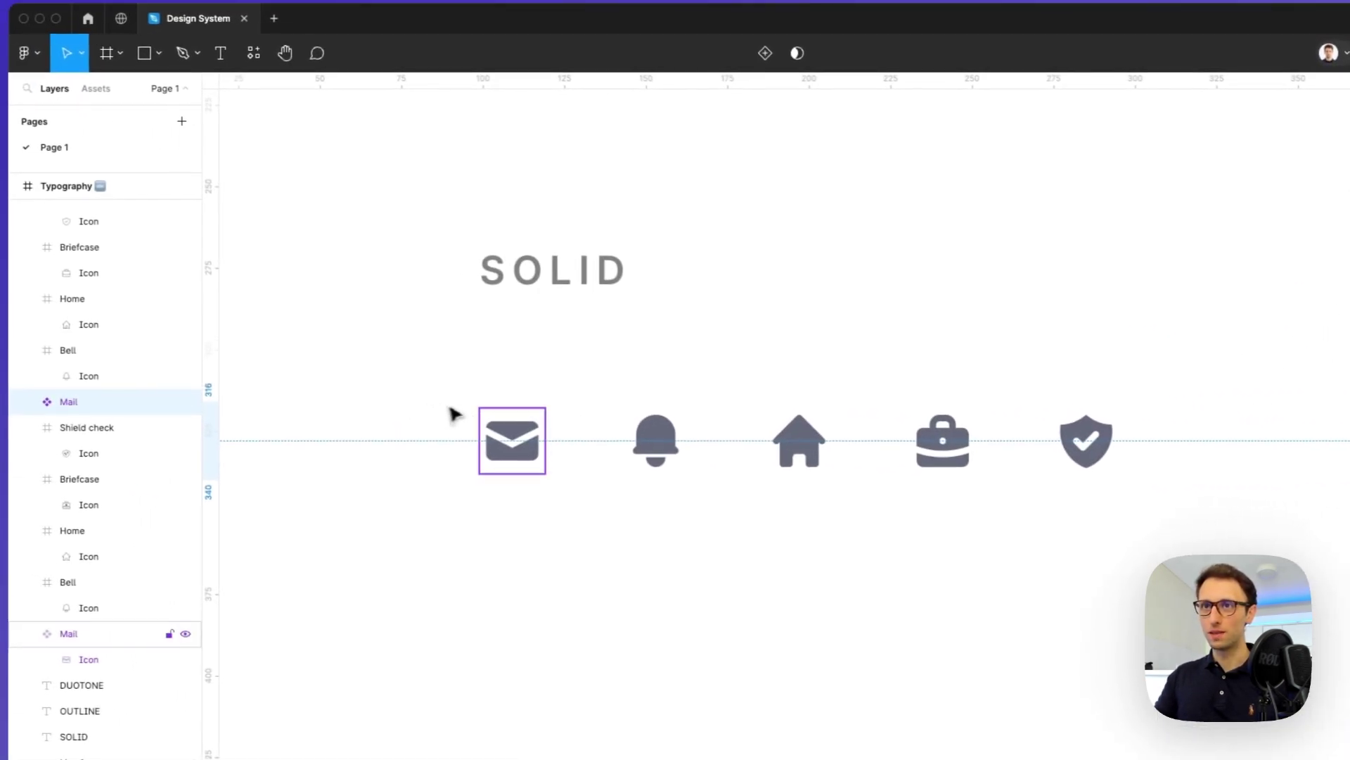
{"action": "left_click", "coordinate": [509, 427]}
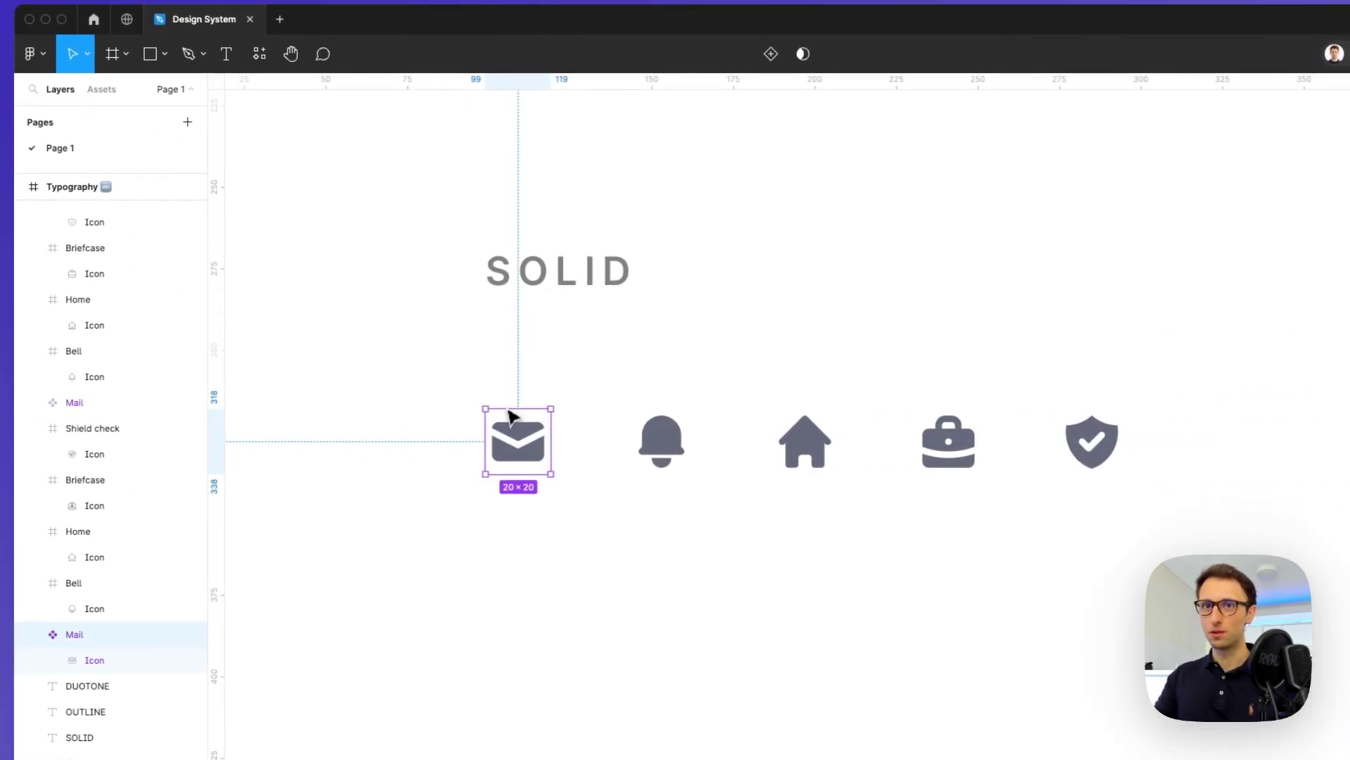
{"action": "left_click", "coordinate": [107, 100]}
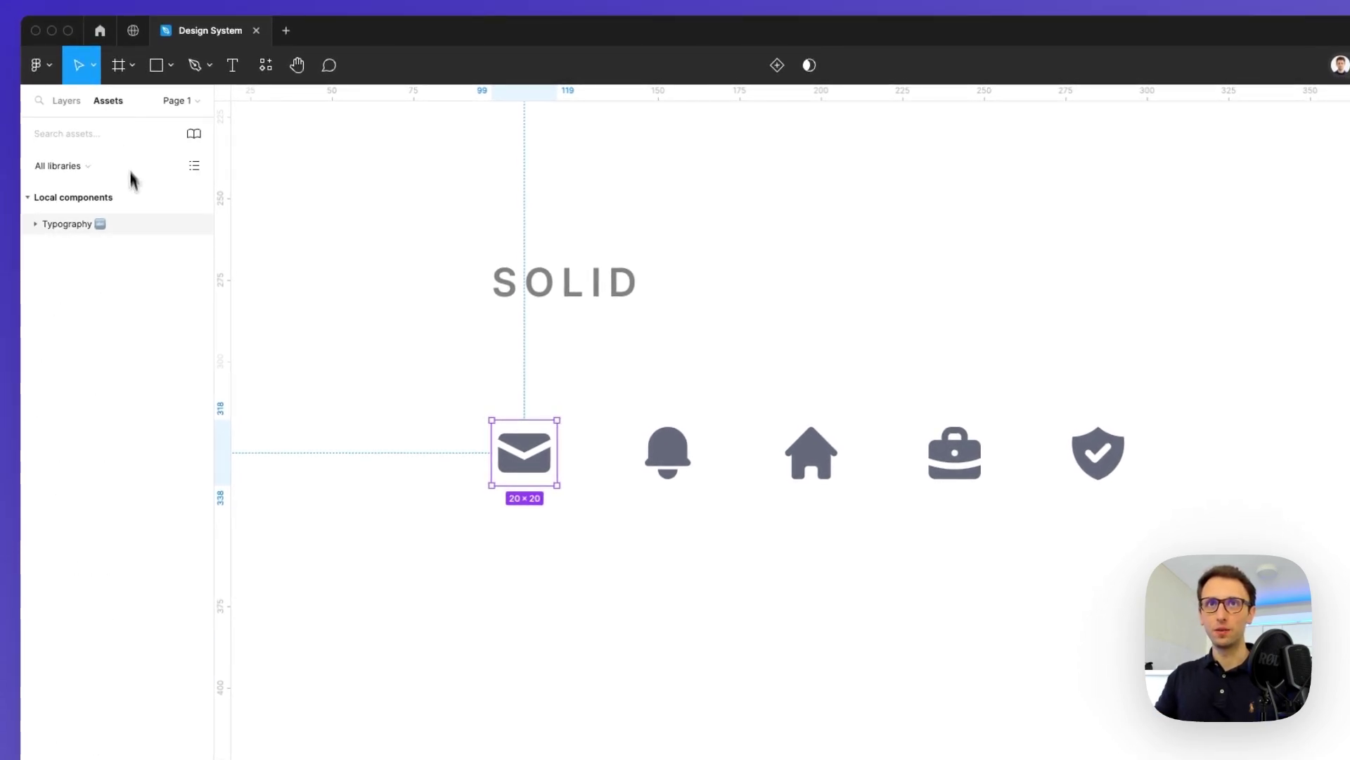
{"action": "left_click", "coordinate": [35, 225]}
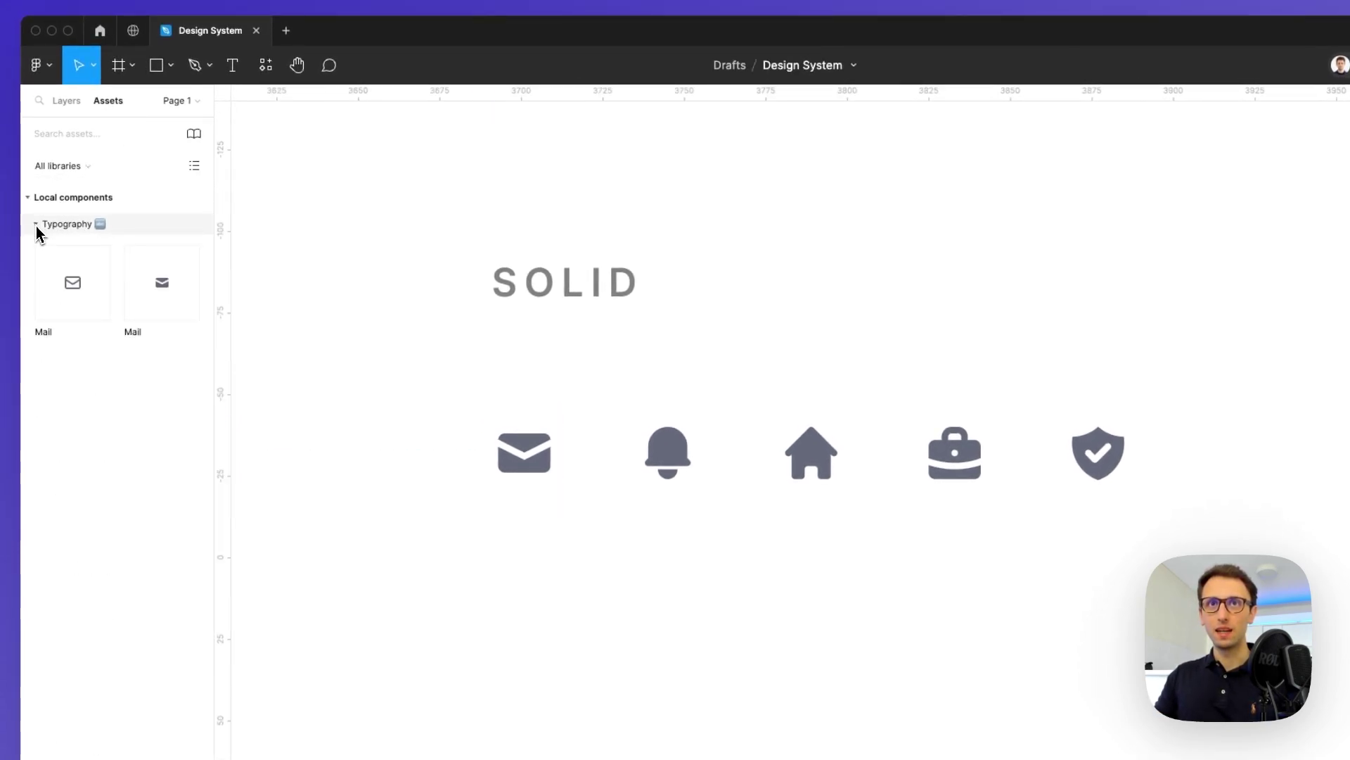
{"action": "scroll", "coordinate": [437, 241], "scroll_direction": "down", "scroll_amount": 5}
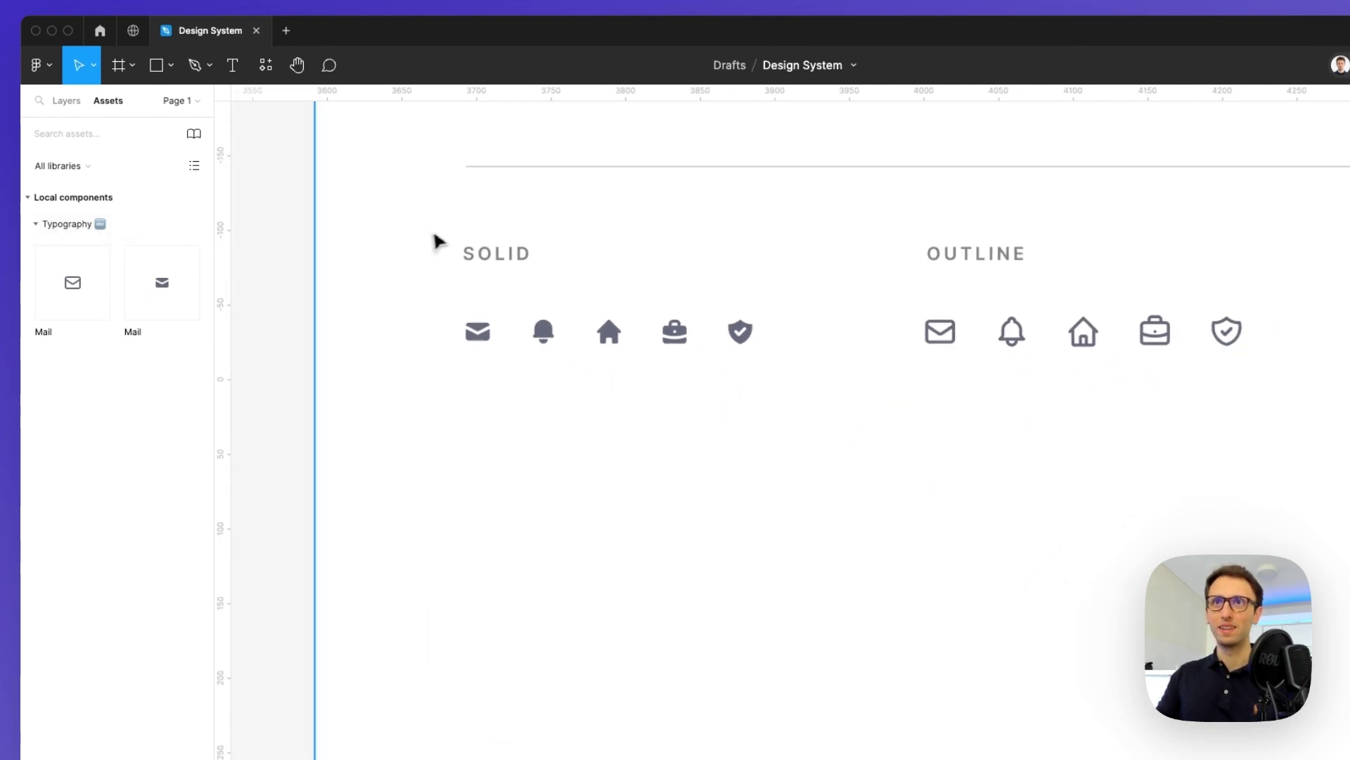
{"action": "scroll", "coordinate": [445, 241], "scroll_direction": "up", "scroll_amount": 5}
{"action": "scroll", "coordinate": [588, 337], "scroll_direction": "up", "scroll_amount": 3}
Step: Rename the Typography frame to Iconography and return to the assets list
{"action": "left_click", "coordinate": [713, 436]}
{"action": "key", "text": "Return"}
{"action": "left_click", "coordinate": [480, 293]}
{"action": "double_click", "coordinate": [481, 292]}
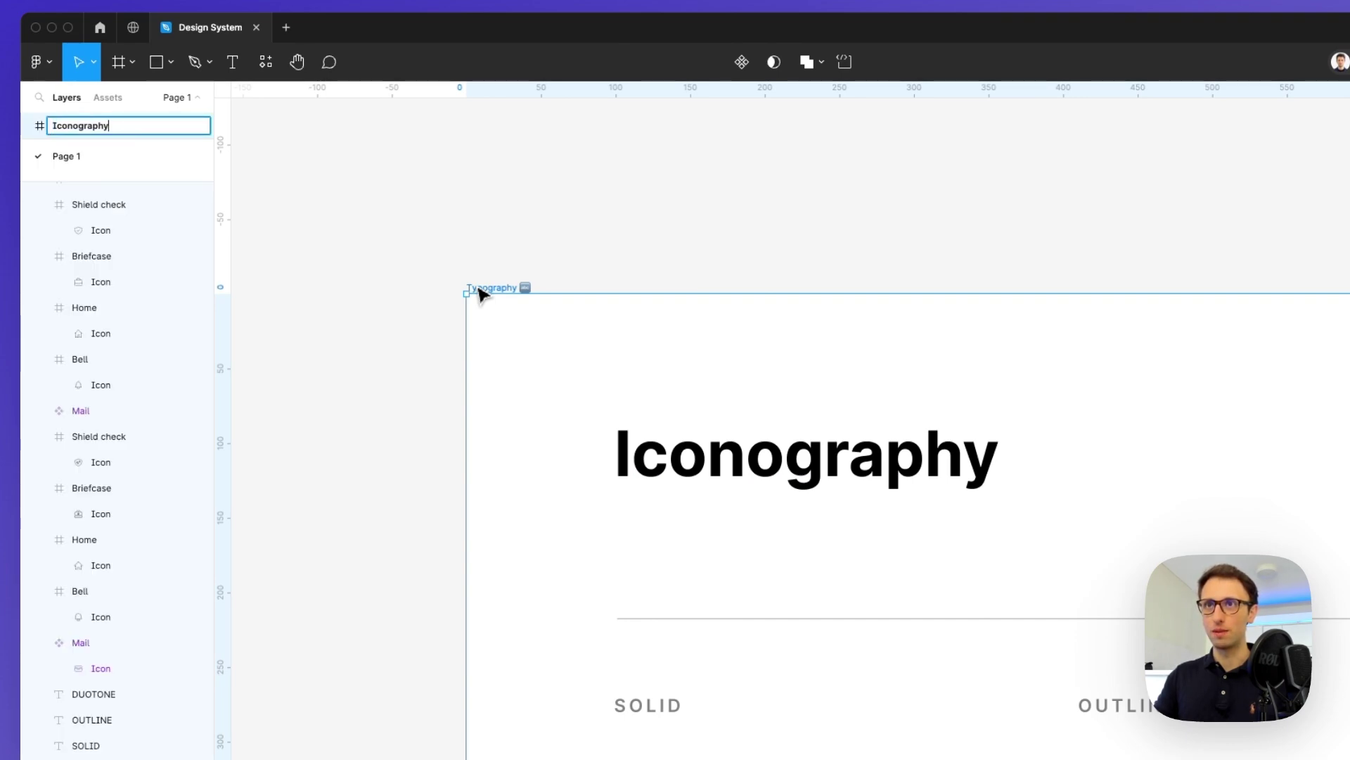
{"action": "type", "text": "Iconography"}
{"action": "key", "text": "Return"}
{"action": "scroll", "coordinate": [482, 241], "scroll_direction": "down", "scroll_amount": 4}
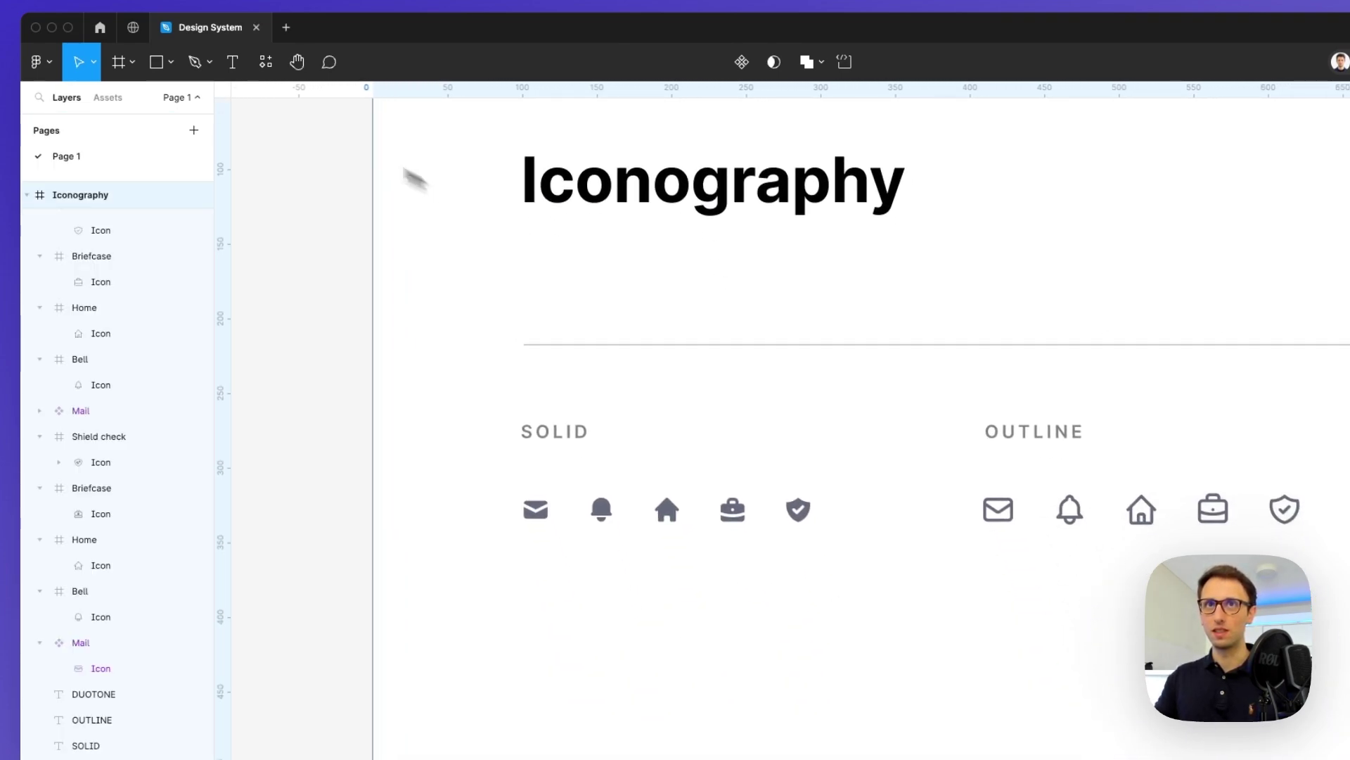
{"action": "left_click", "coordinate": [116, 98]}
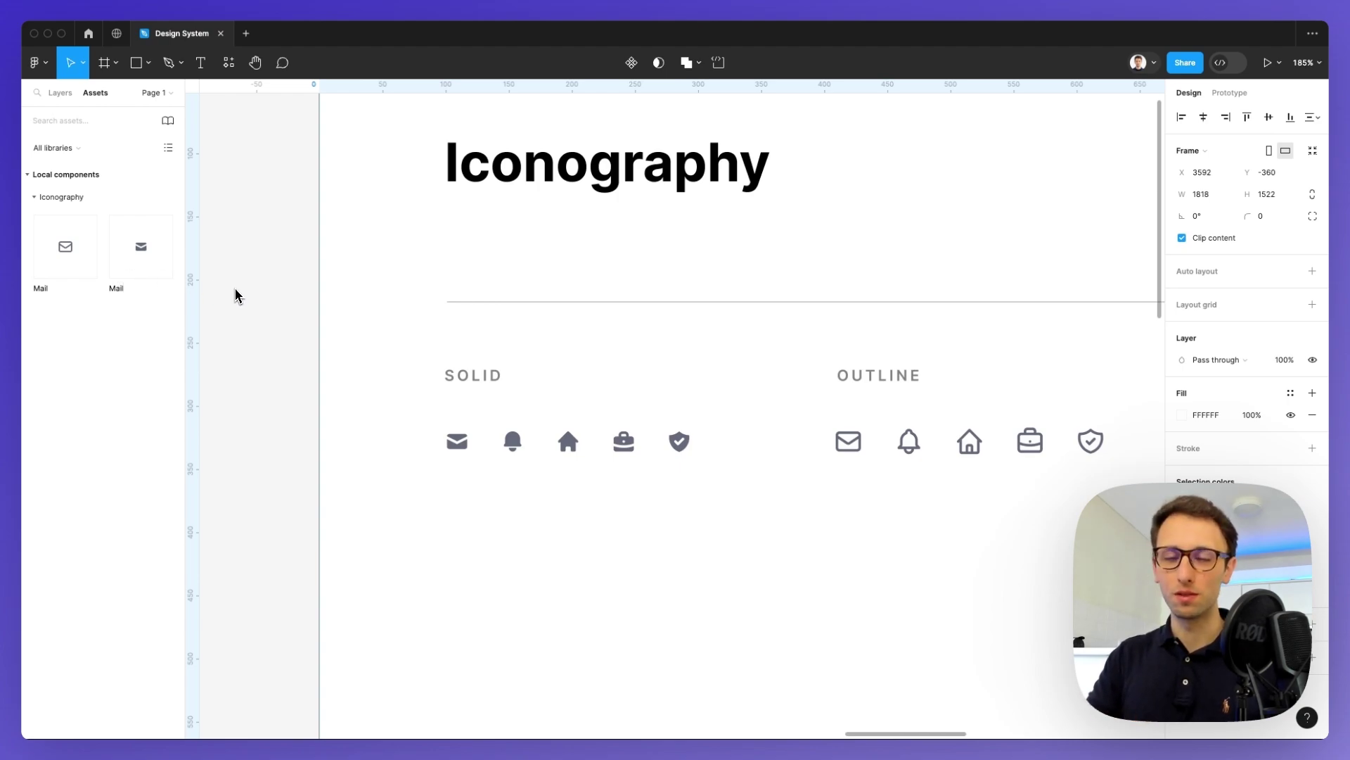
Step: Rename the solid mail component to Solid / Mail
{"action": "left_click", "coordinate": [457, 441]}
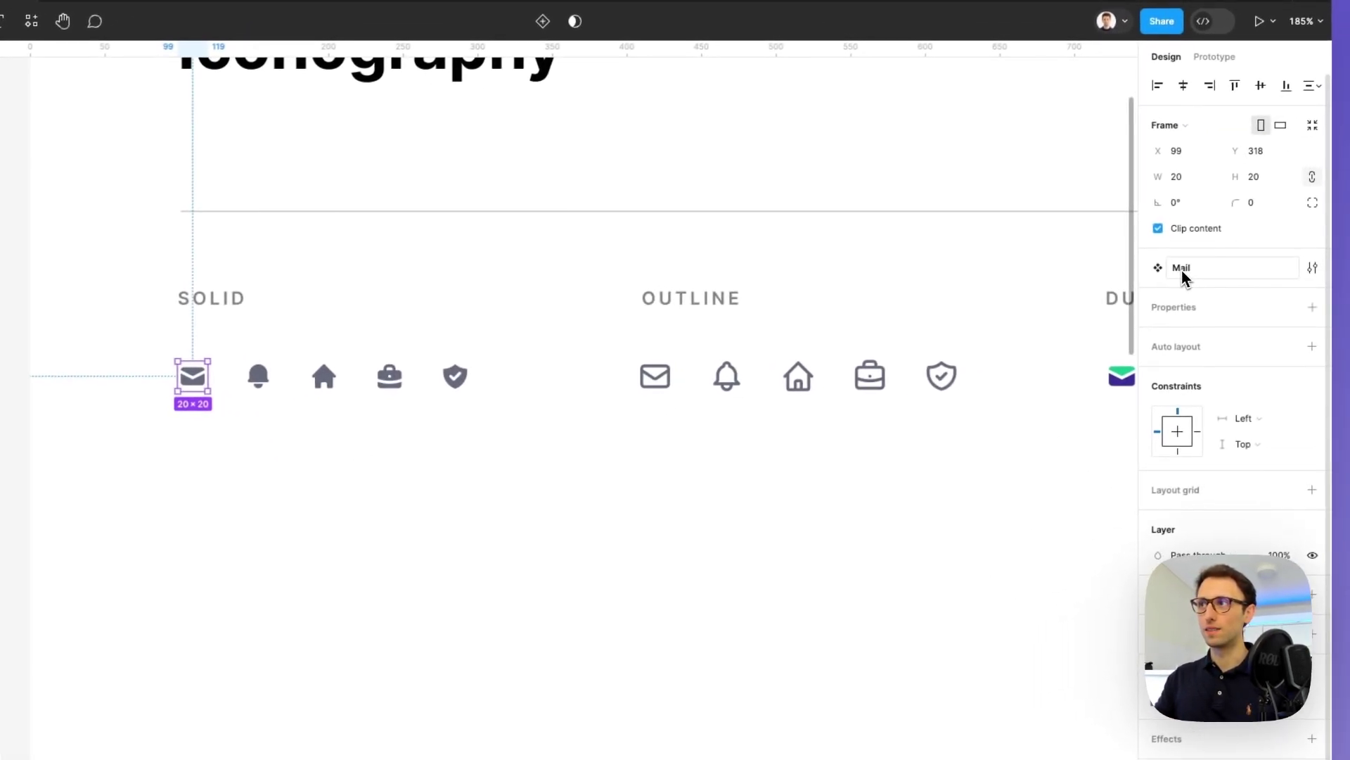
{"action": "left_click", "coordinate": [1192, 270]}
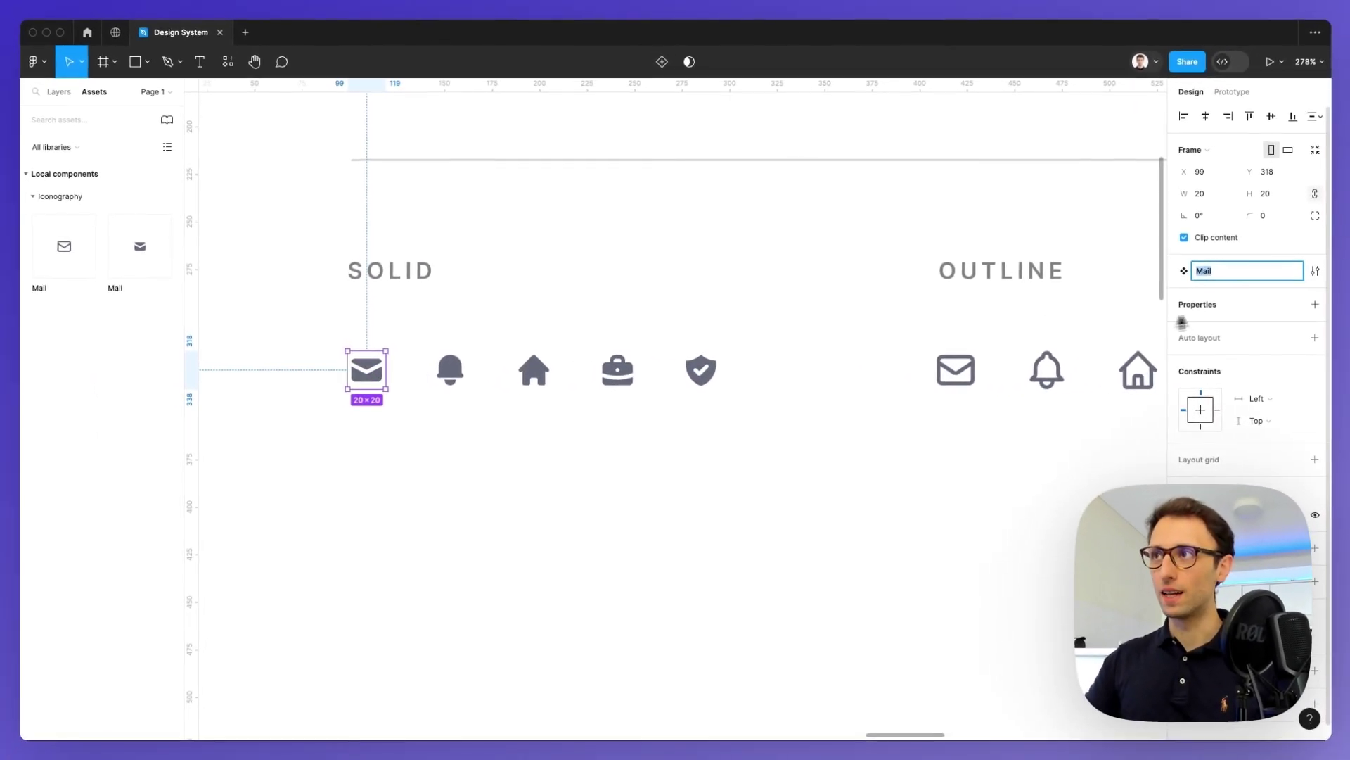
{"action": "key", "text": "Left"}
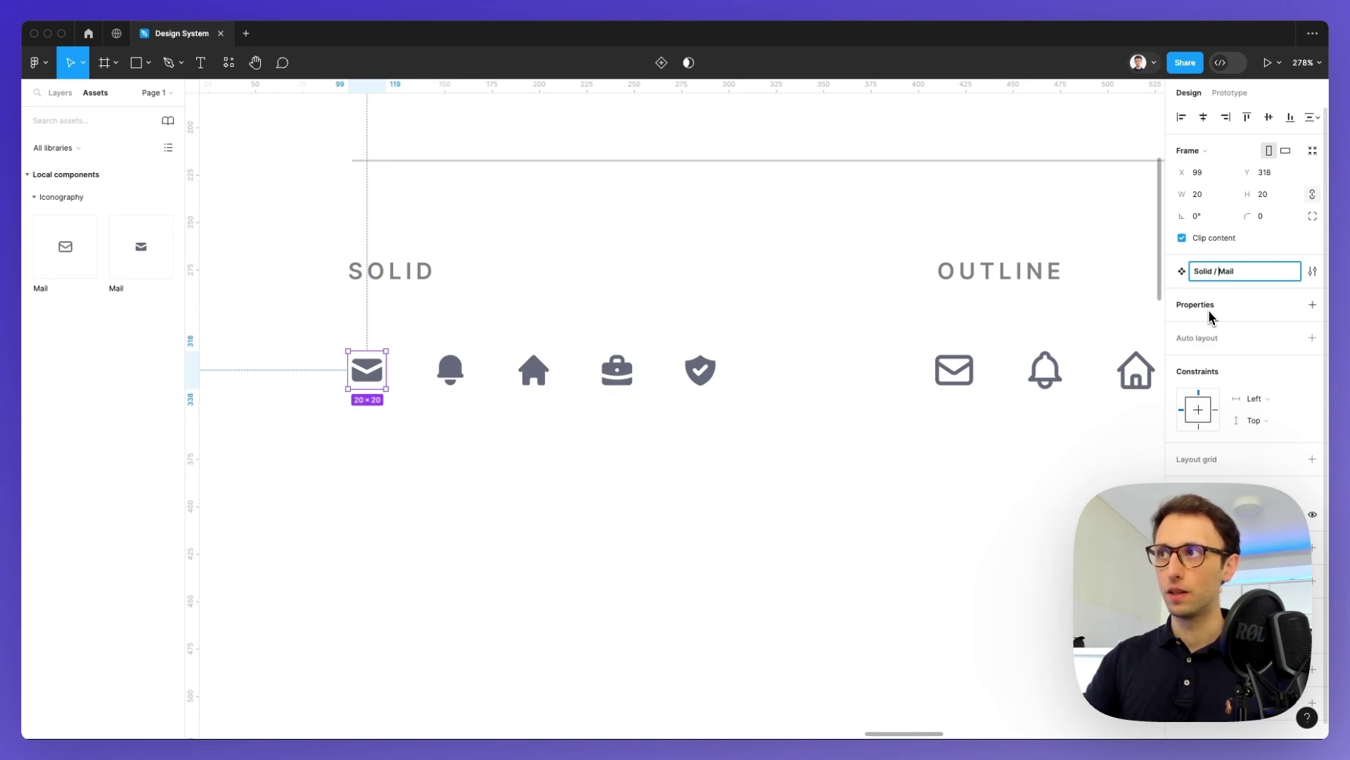
{"action": "scroll", "coordinate": [1209, 314], "scroll_direction": "down", "scroll_amount": 1}
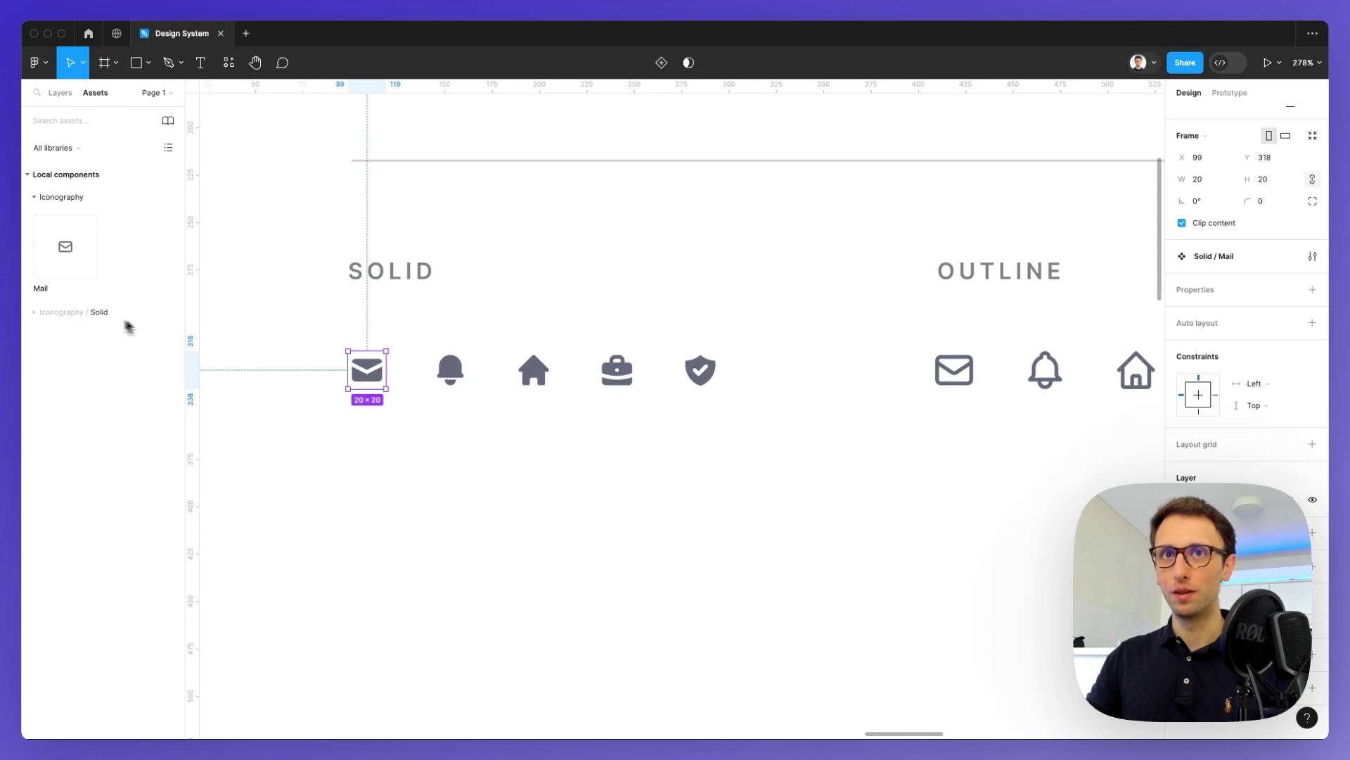
{"action": "scroll", "coordinate": [639, 383], "scroll_direction": "right", "scroll_amount": 5}
Step: Rename the outline mail component to Outline / Mail and expand Iconography / Outline in assets
{"action": "left_click", "coordinate": [783, 368]}
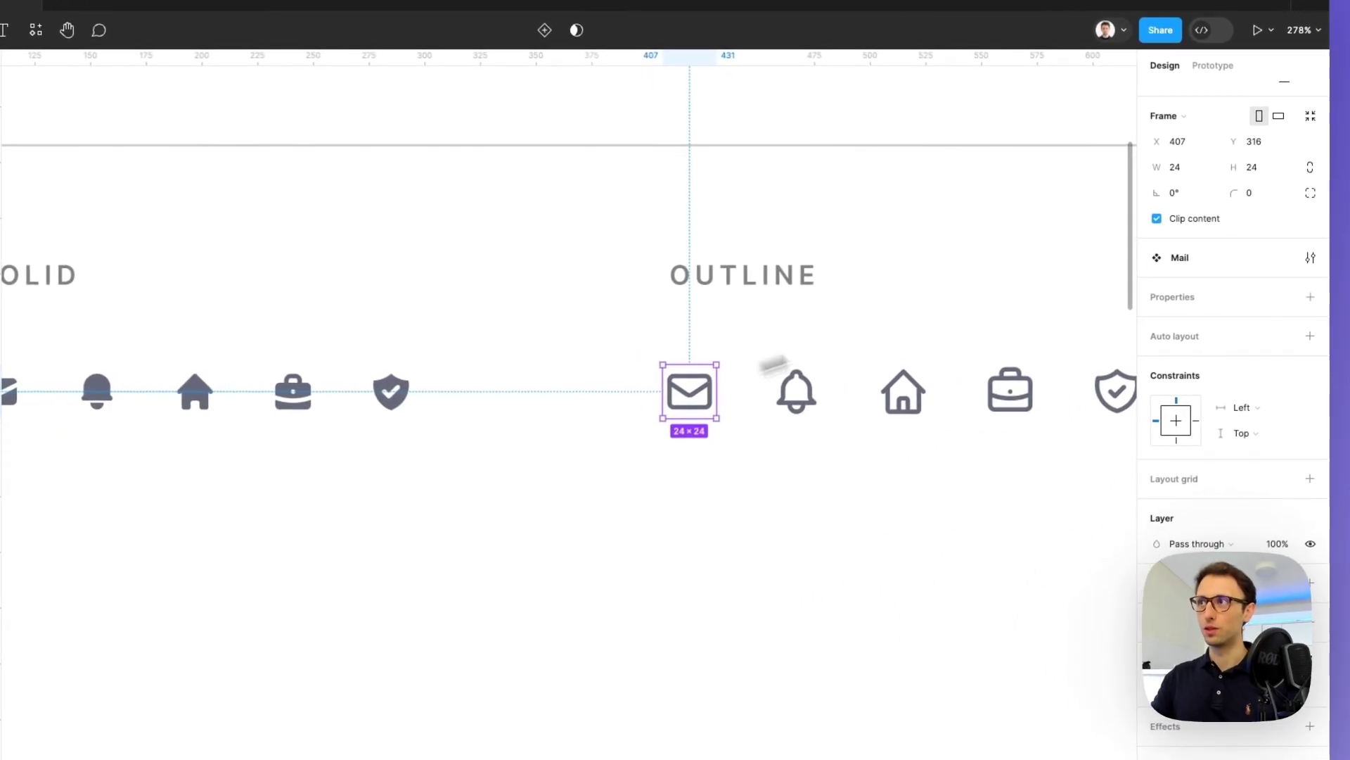
{"action": "left_click", "coordinate": [1214, 264]}
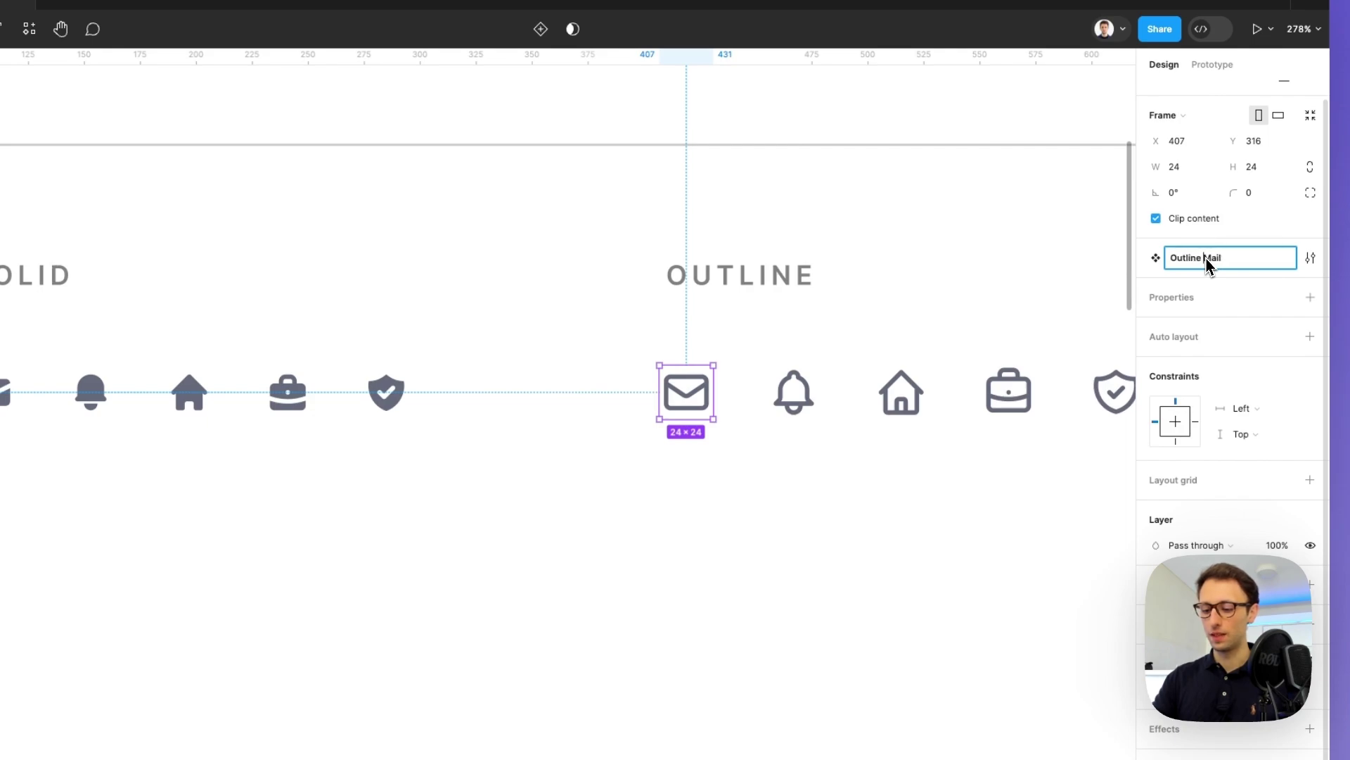
{"action": "key", "text": "Return"}
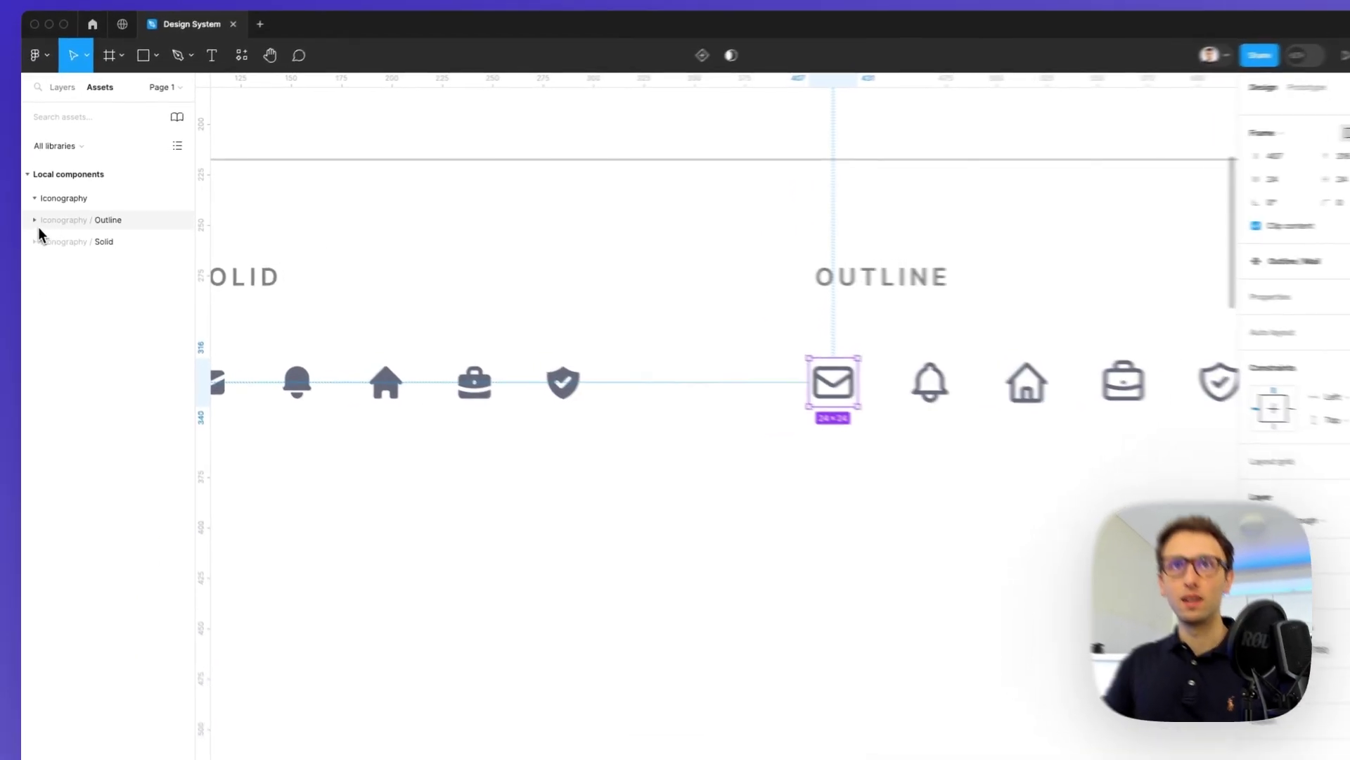
{"action": "left_click", "coordinate": [34, 217]}
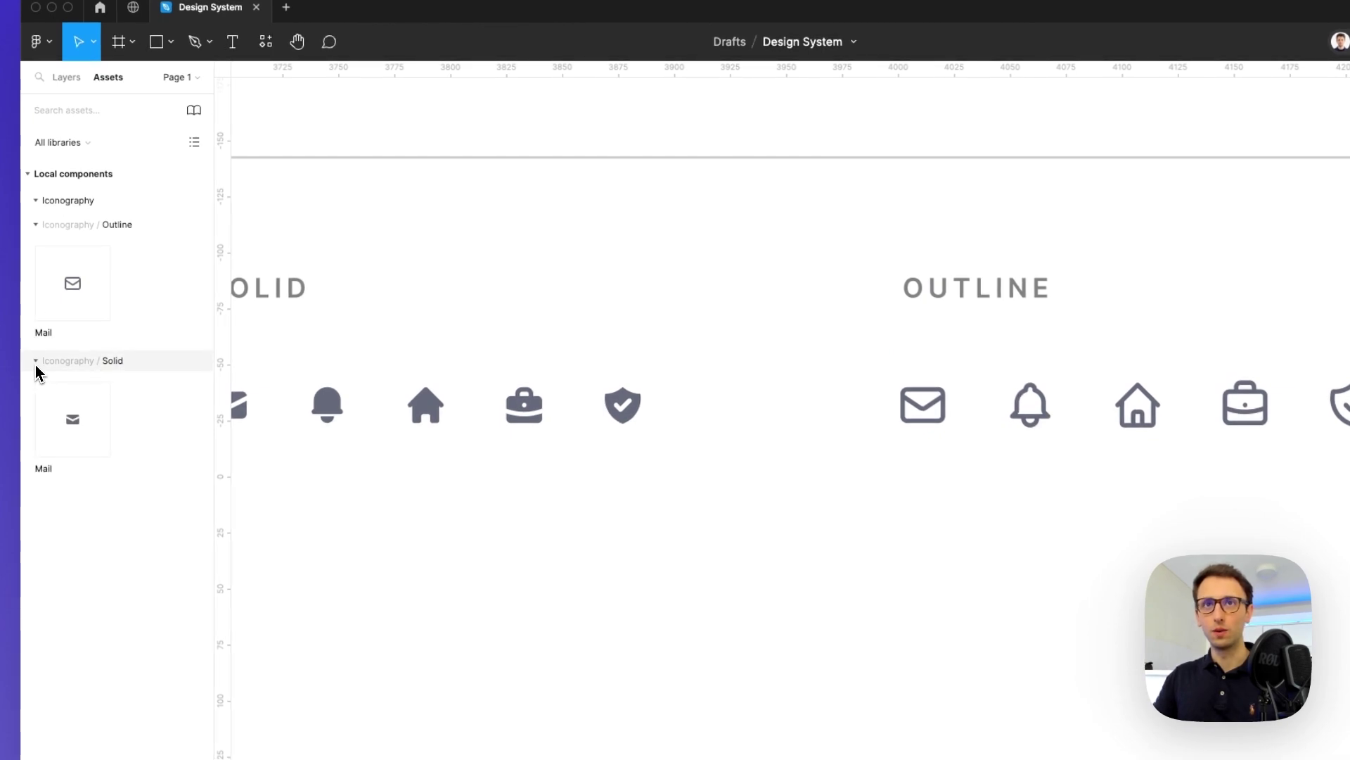
Step: Select the green layer inside the duotone mail icon
{"action": "scroll", "coordinate": [510, 346], "scroll_direction": "right", "scroll_amount": 3}
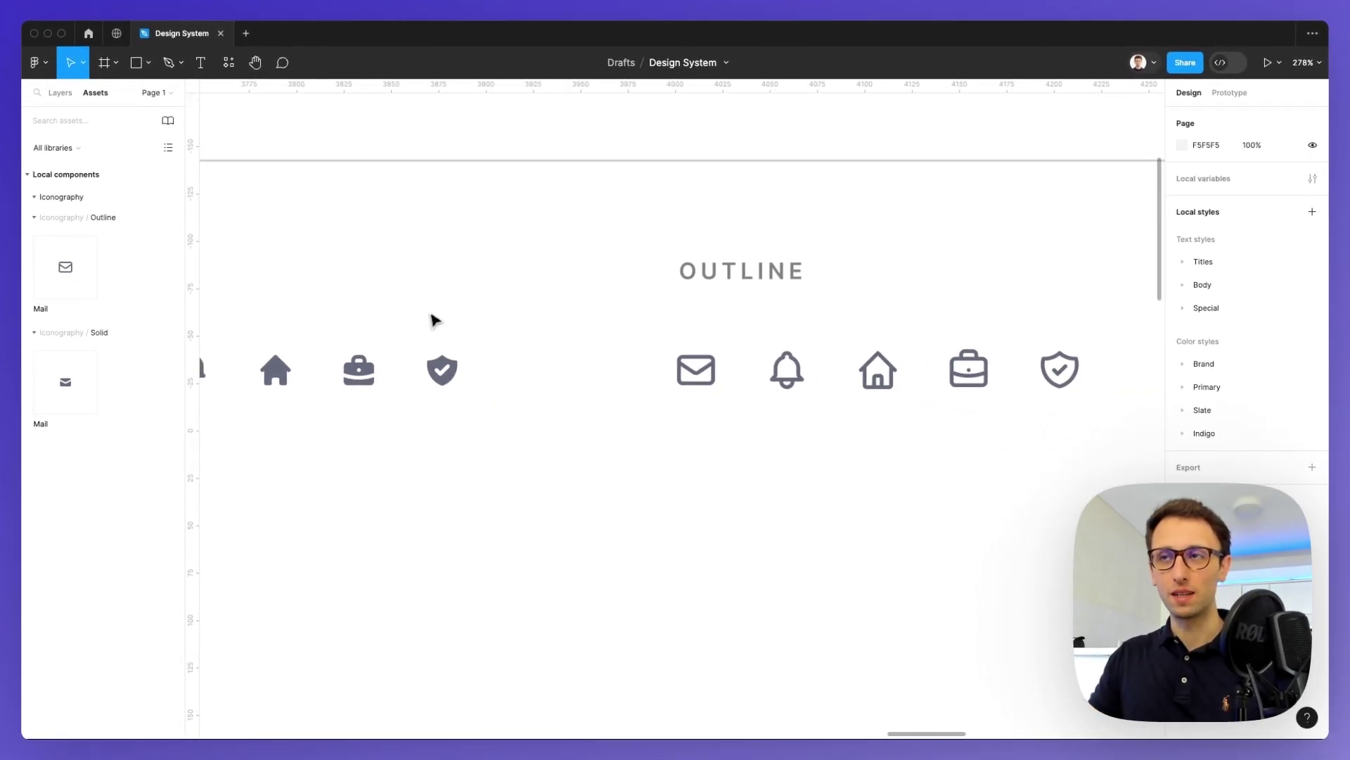
{"action": "scroll", "coordinate": [435, 320], "scroll_direction": "right", "scroll_amount": 5}
{"action": "left_click", "coordinate": [618, 367]}
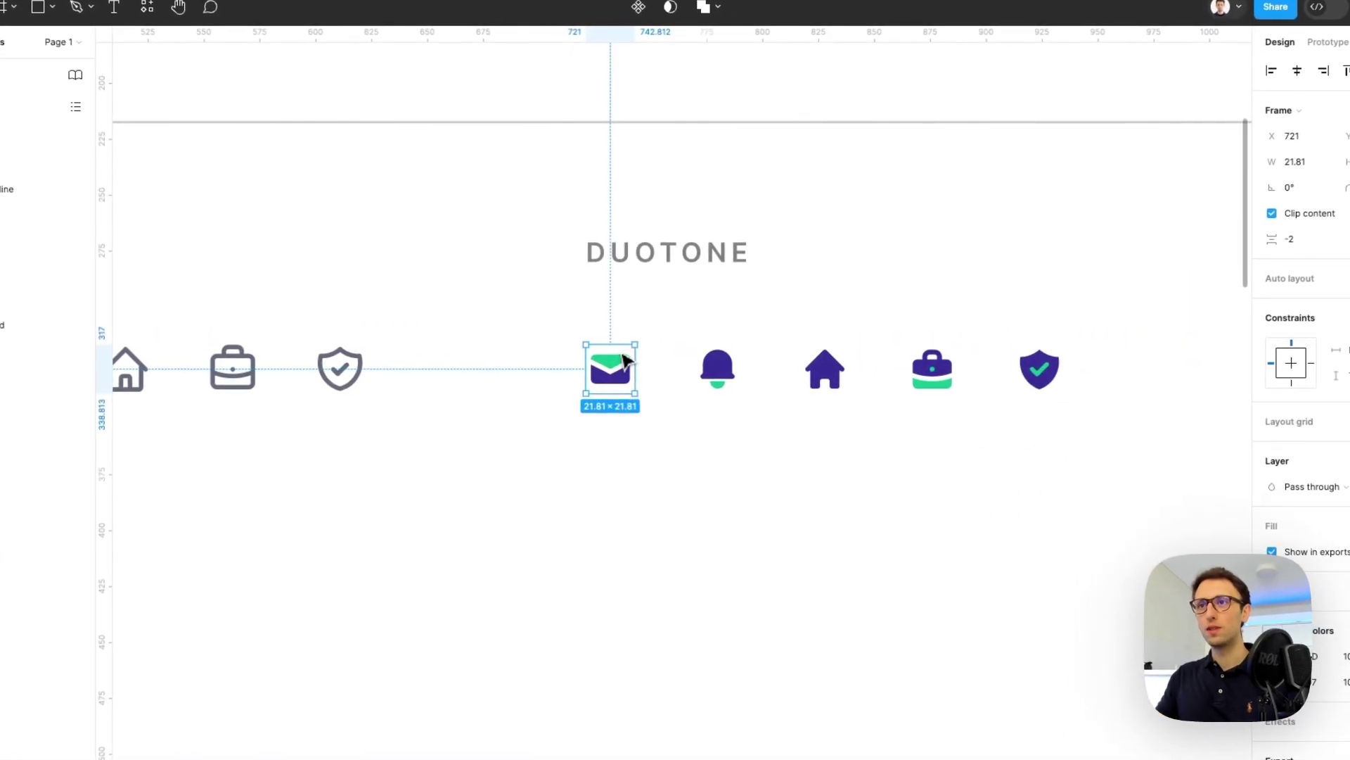
{"action": "scroll", "coordinate": [622, 358], "scroll_direction": "up", "scroll_amount": 3}
{"action": "scroll", "coordinate": [624, 360], "scroll_direction": "left", "scroll_amount": 1}
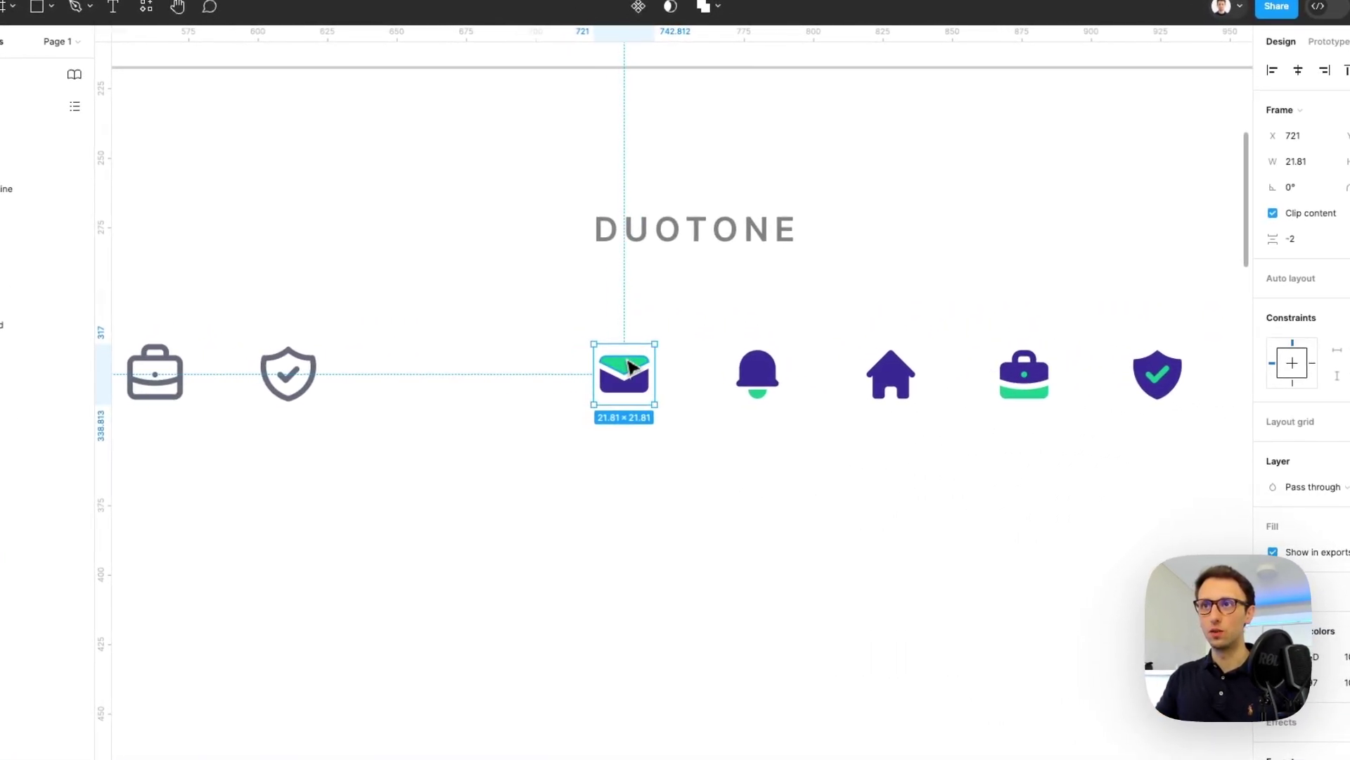
{"action": "double_click", "coordinate": [631, 368]}
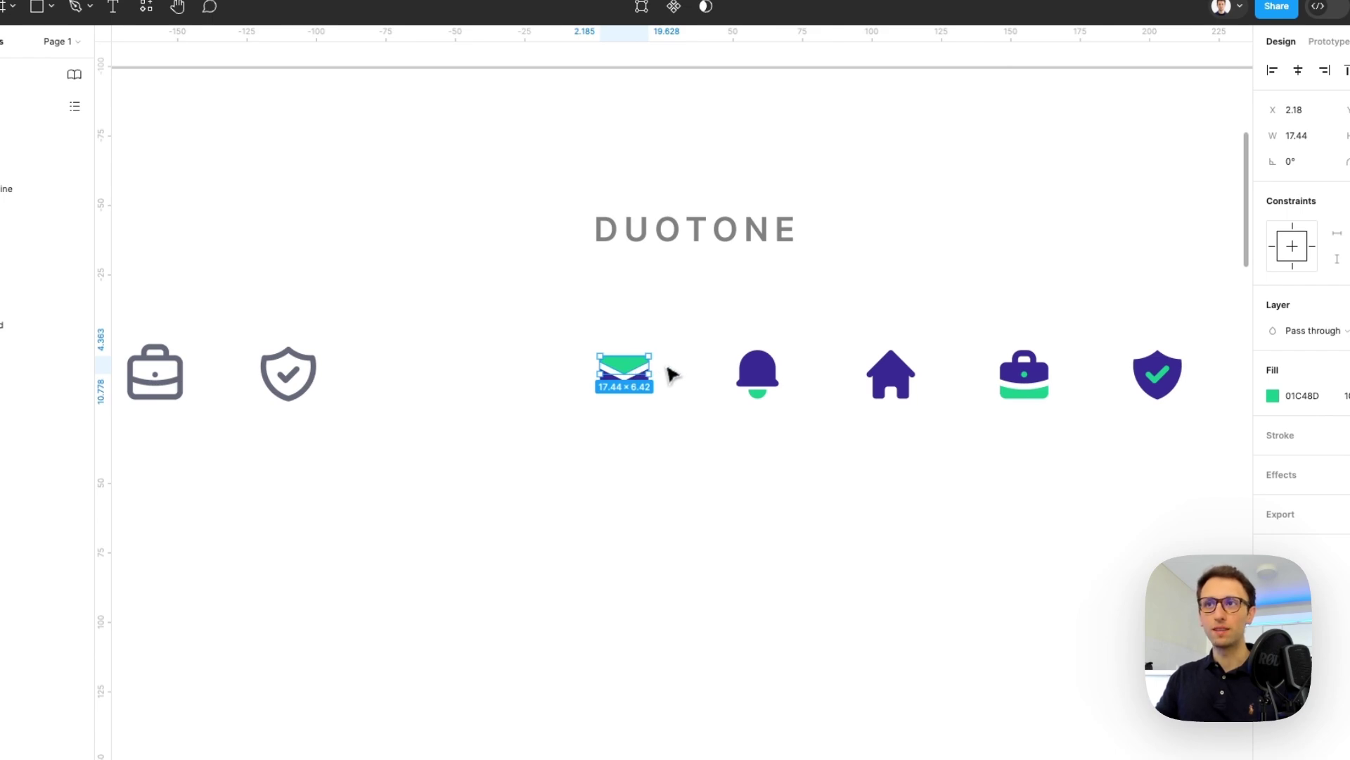
{"action": "scroll", "coordinate": [696, 383], "scroll_direction": "right", "scroll_amount": 3}
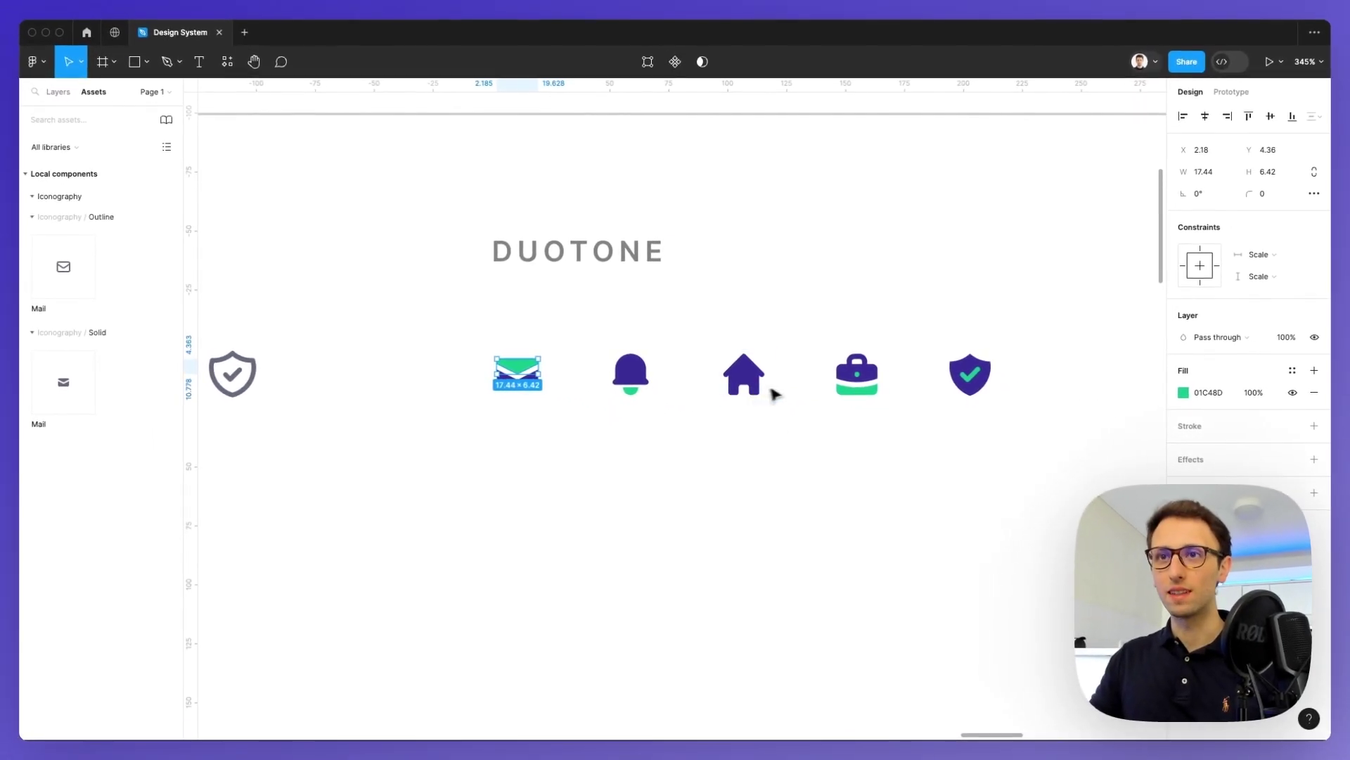
{"action": "scroll", "coordinate": [703, 392], "scroll_direction": "down", "scroll_amount": 6}
{"action": "left_click", "coordinate": [674, 421]}
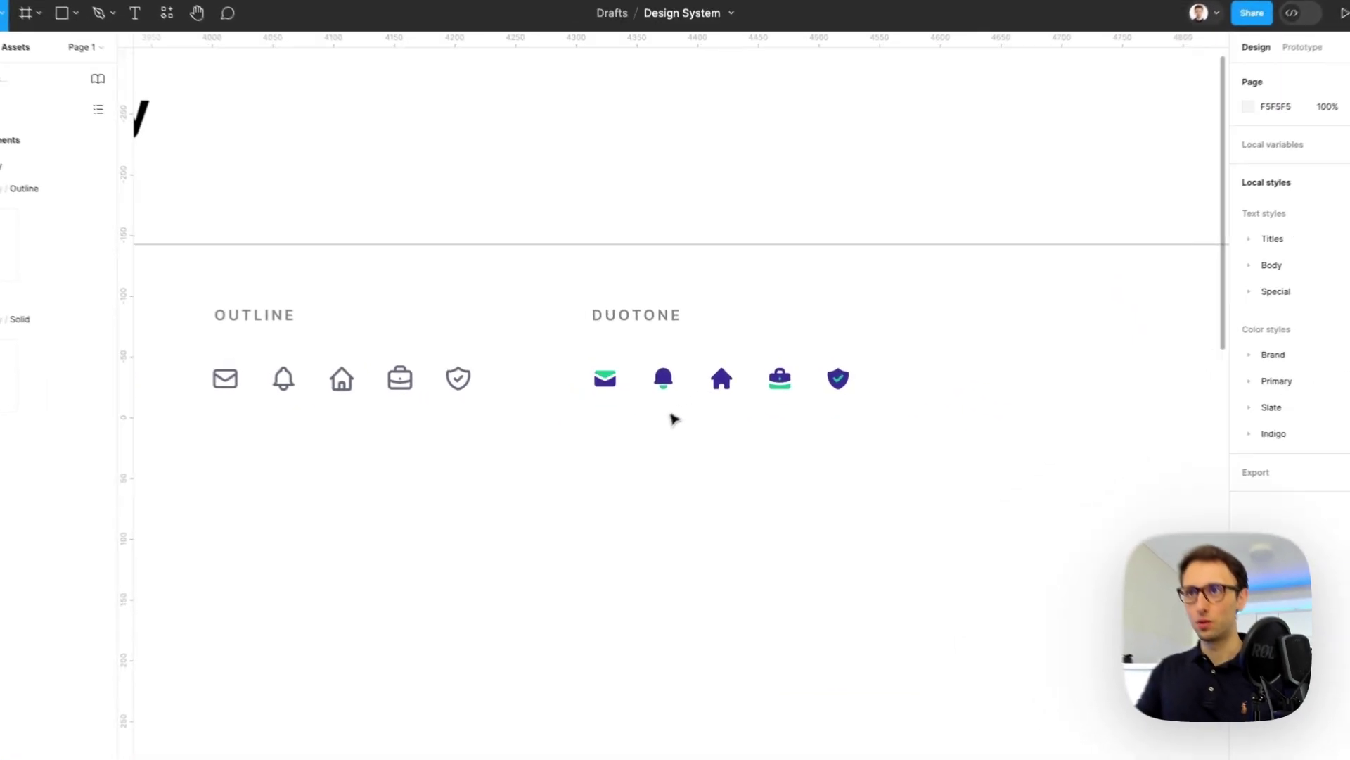
{"action": "scroll", "coordinate": [671, 419], "scroll_direction": "left", "scroll_amount": 15}
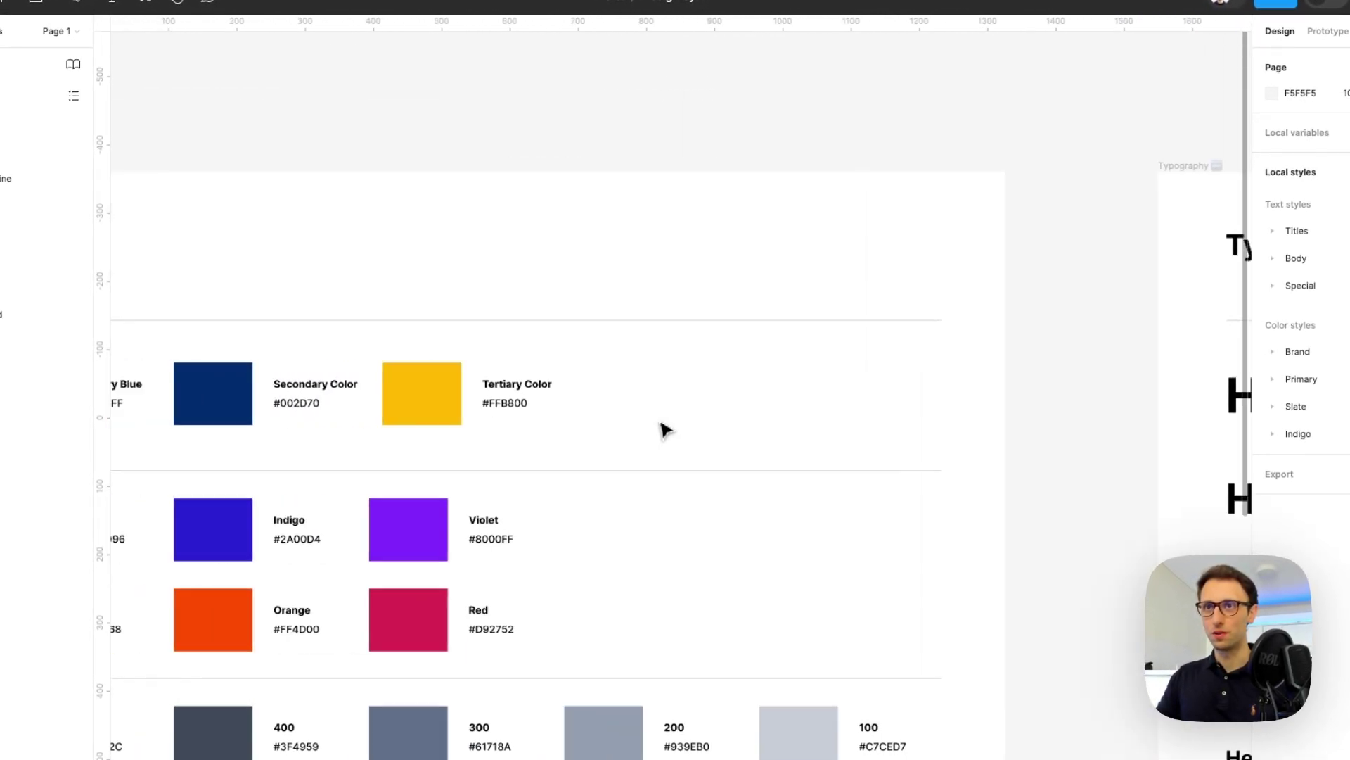
{"action": "scroll", "coordinate": [664, 429], "scroll_direction": "left", "scroll_amount": 5}
{"action": "left_click", "coordinate": [521, 390]}
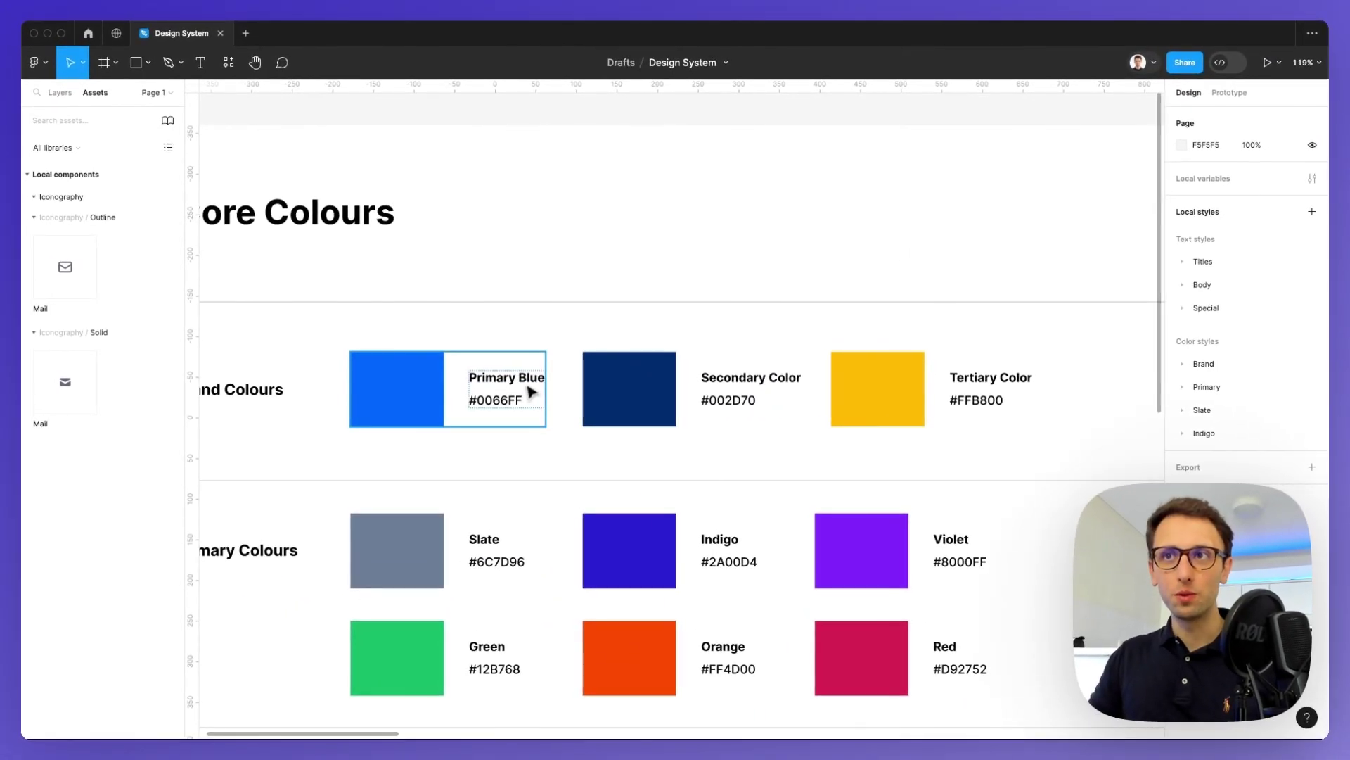
{"action": "scroll", "coordinate": [534, 392], "scroll_direction": "right", "scroll_amount": 10}
{"action": "scroll", "coordinate": [535, 392], "scroll_direction": "left", "scroll_amount": 14}
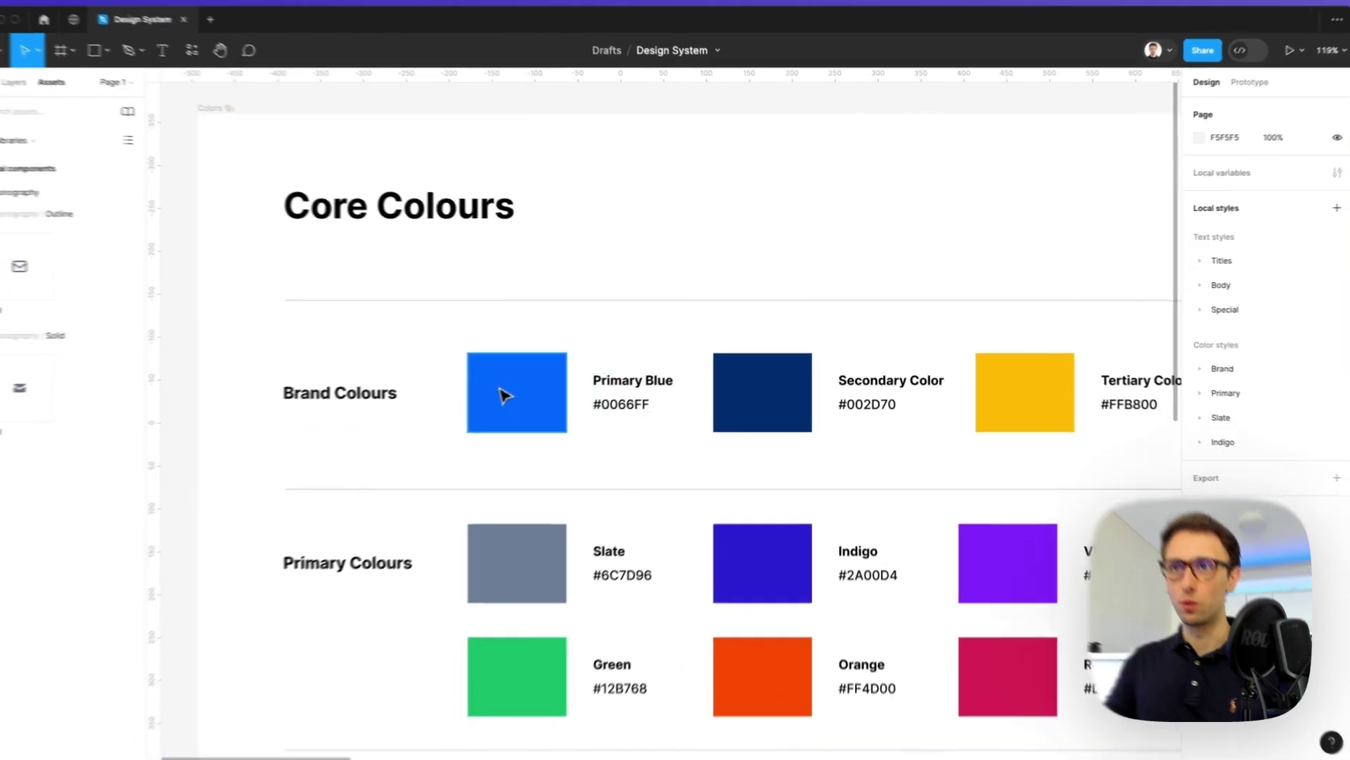
{"action": "left_click", "coordinate": [502, 396]}
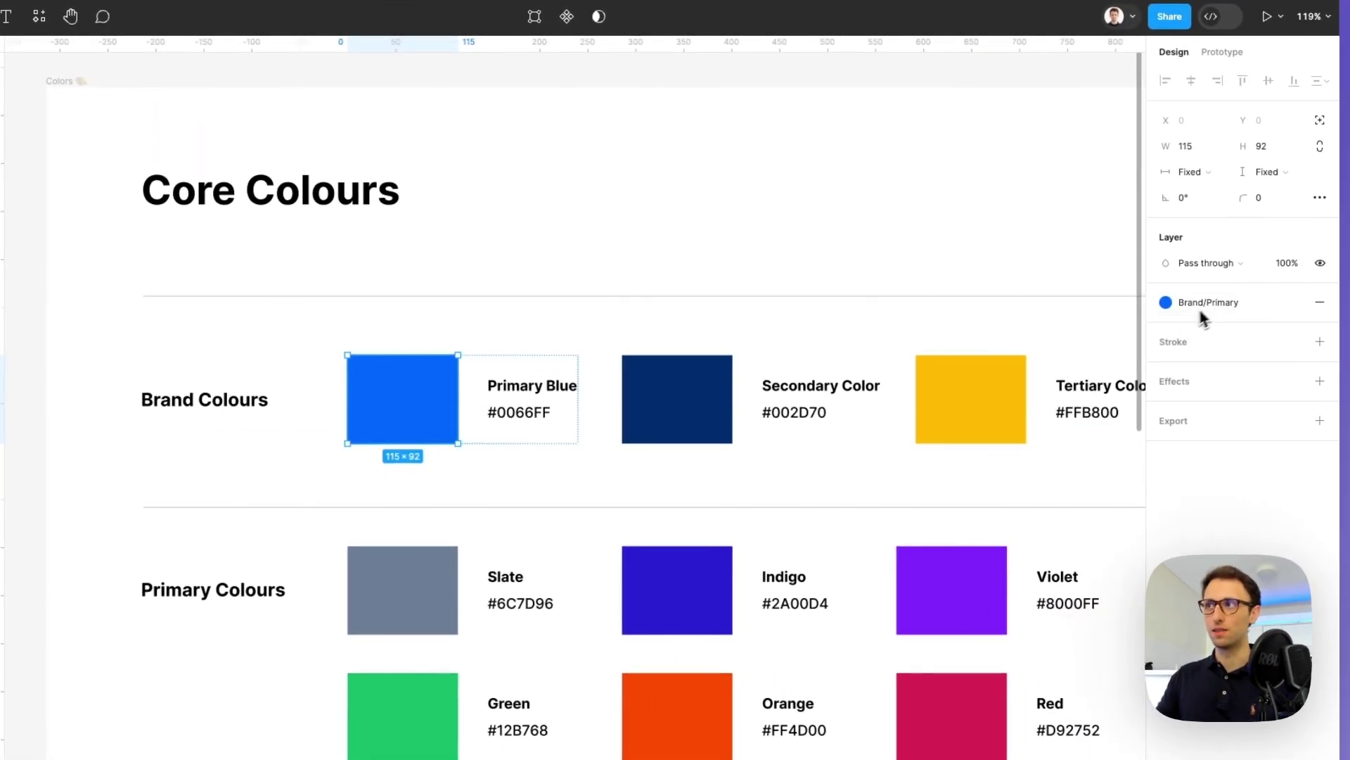
{"action": "scroll", "coordinate": [338, 405], "scroll_direction": "right", "scroll_amount": 15}
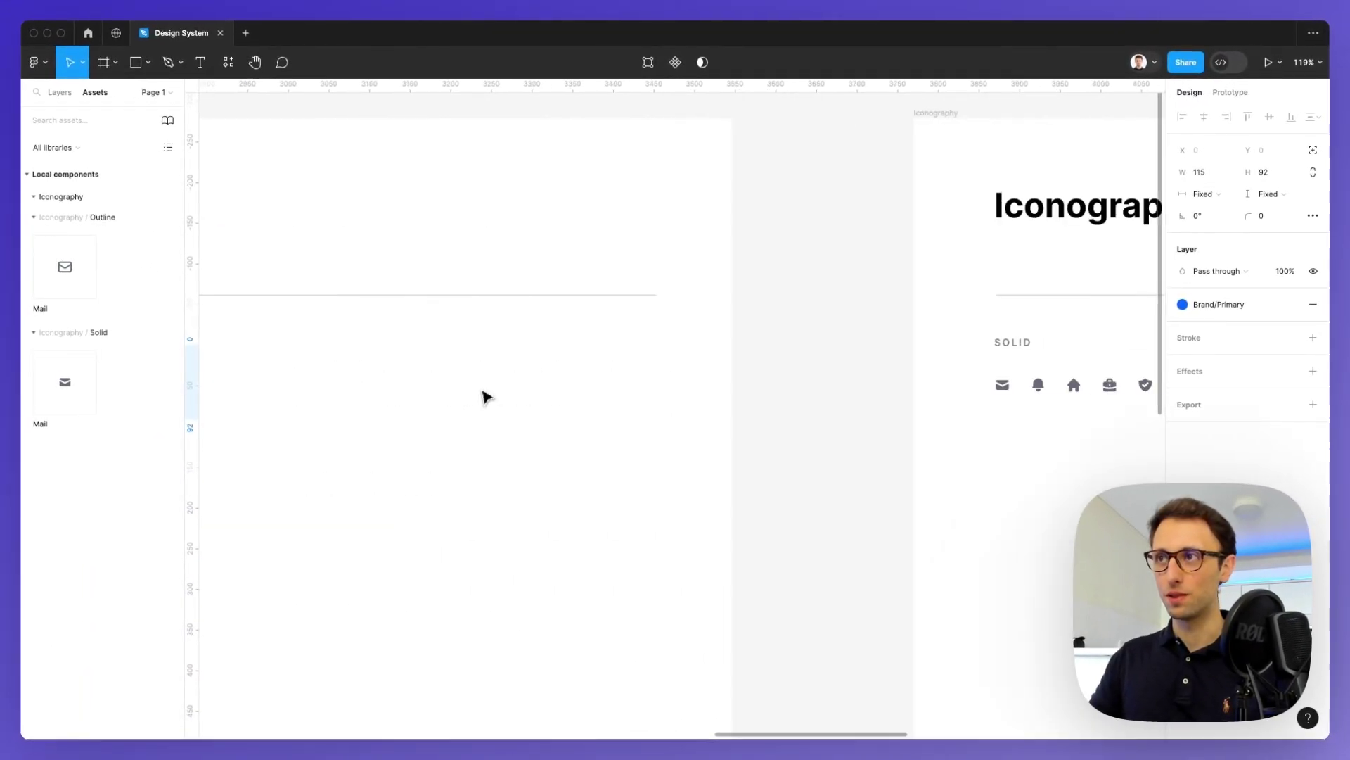
{"action": "scroll", "coordinate": [485, 396], "scroll_direction": "right", "scroll_amount": 18}
Step: Select the green accent layers of the duotone mail, bell, briefcase and shield icons
{"action": "double_click", "coordinate": [525, 407]}
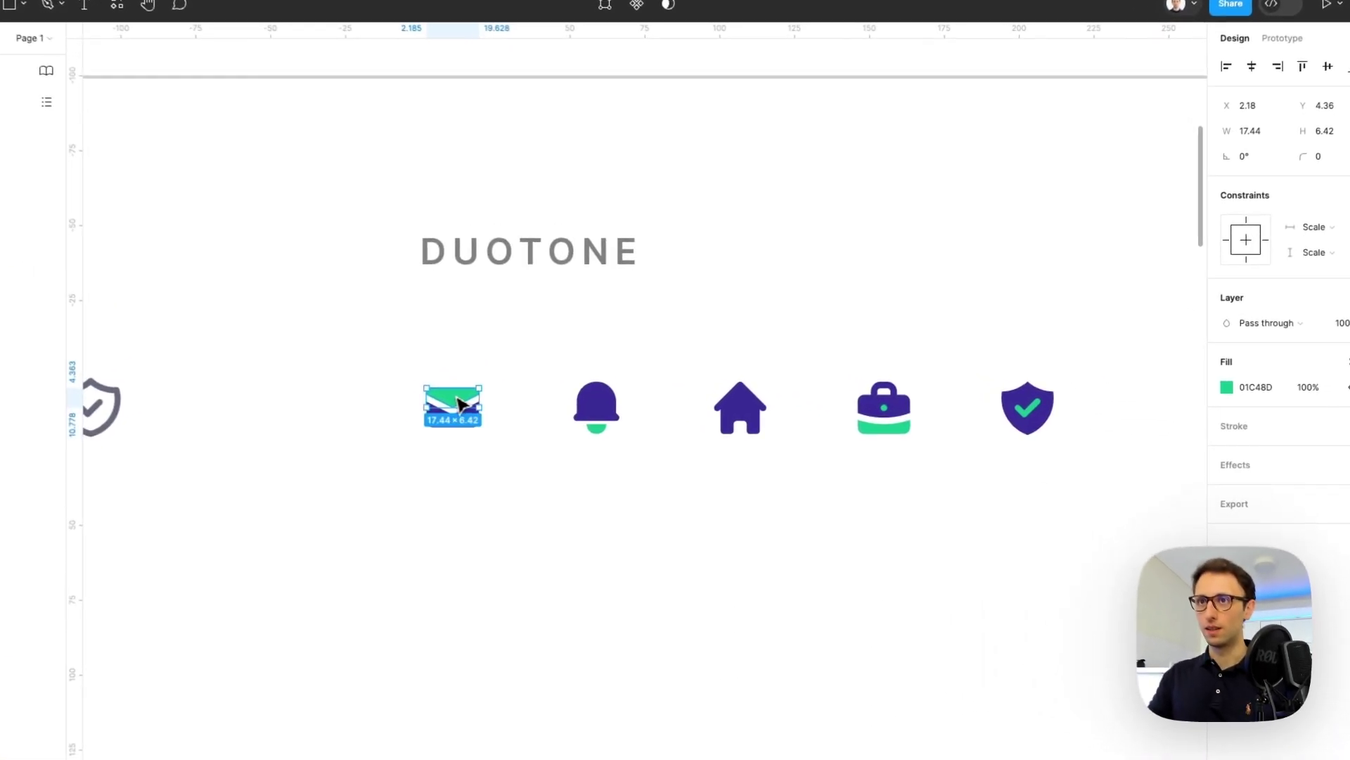
{"action": "left_click", "coordinate": [596, 427], "text": "shift"}
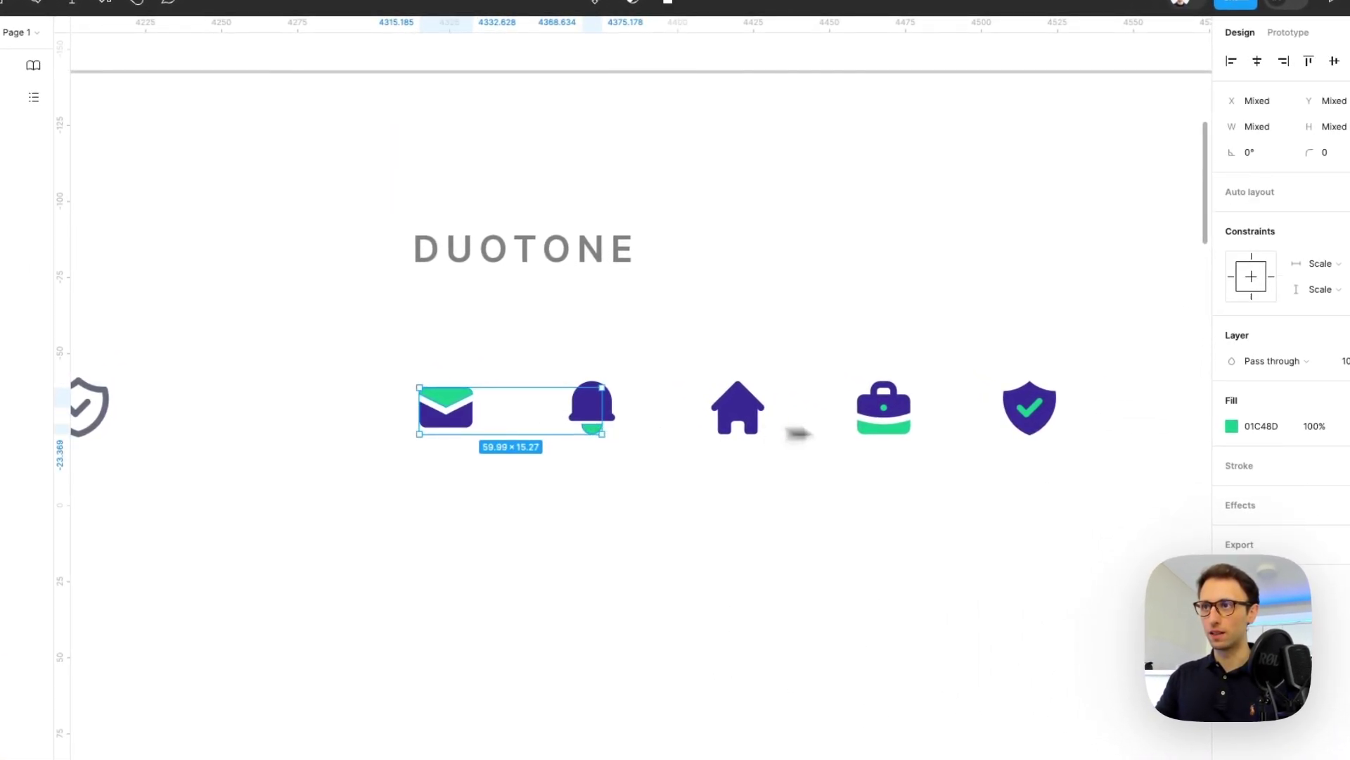
{"action": "left_click", "coordinate": [870, 434], "text": "shift"}
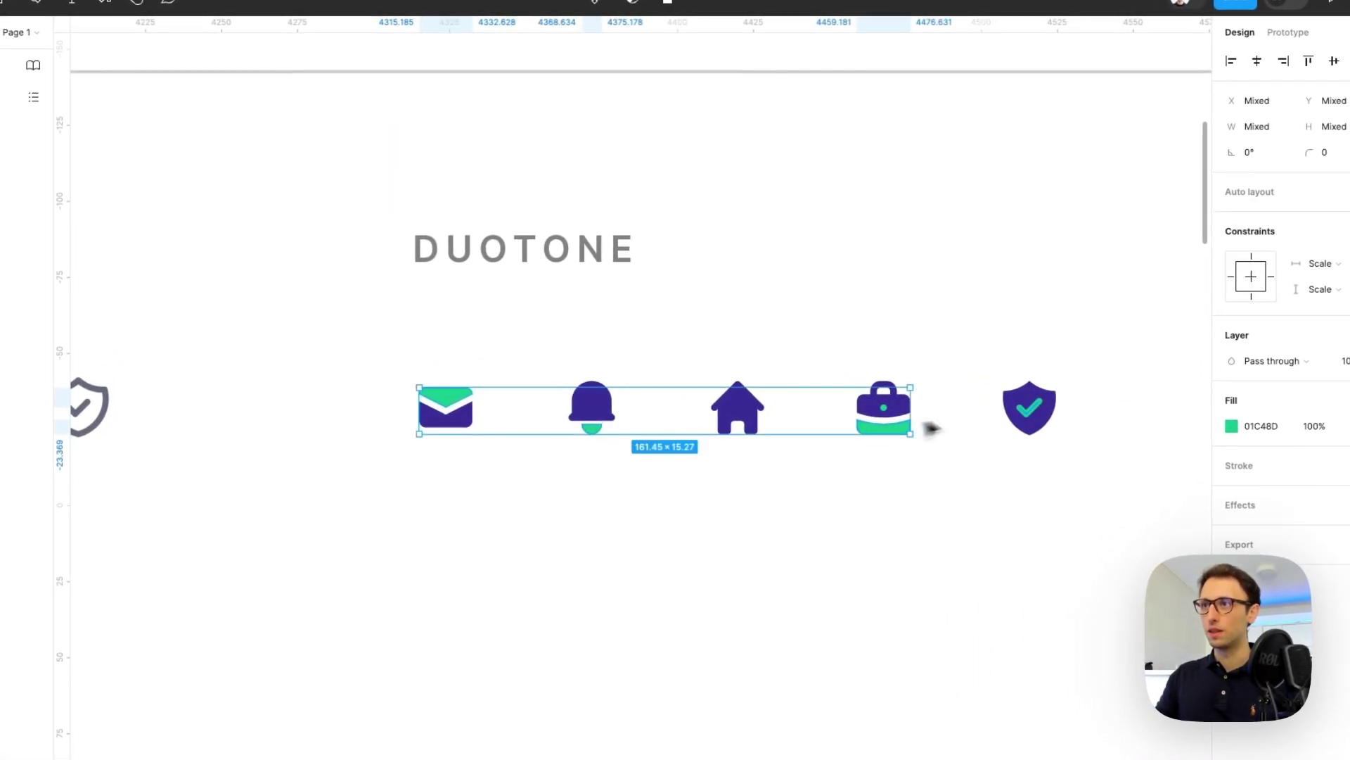
{"action": "left_click", "coordinate": [1027, 415], "text": "shift"}
Step: Apply the Brand/Secondary navy colour style to both their fill and stroke
{"action": "left_click", "coordinate": [1289, 384]}
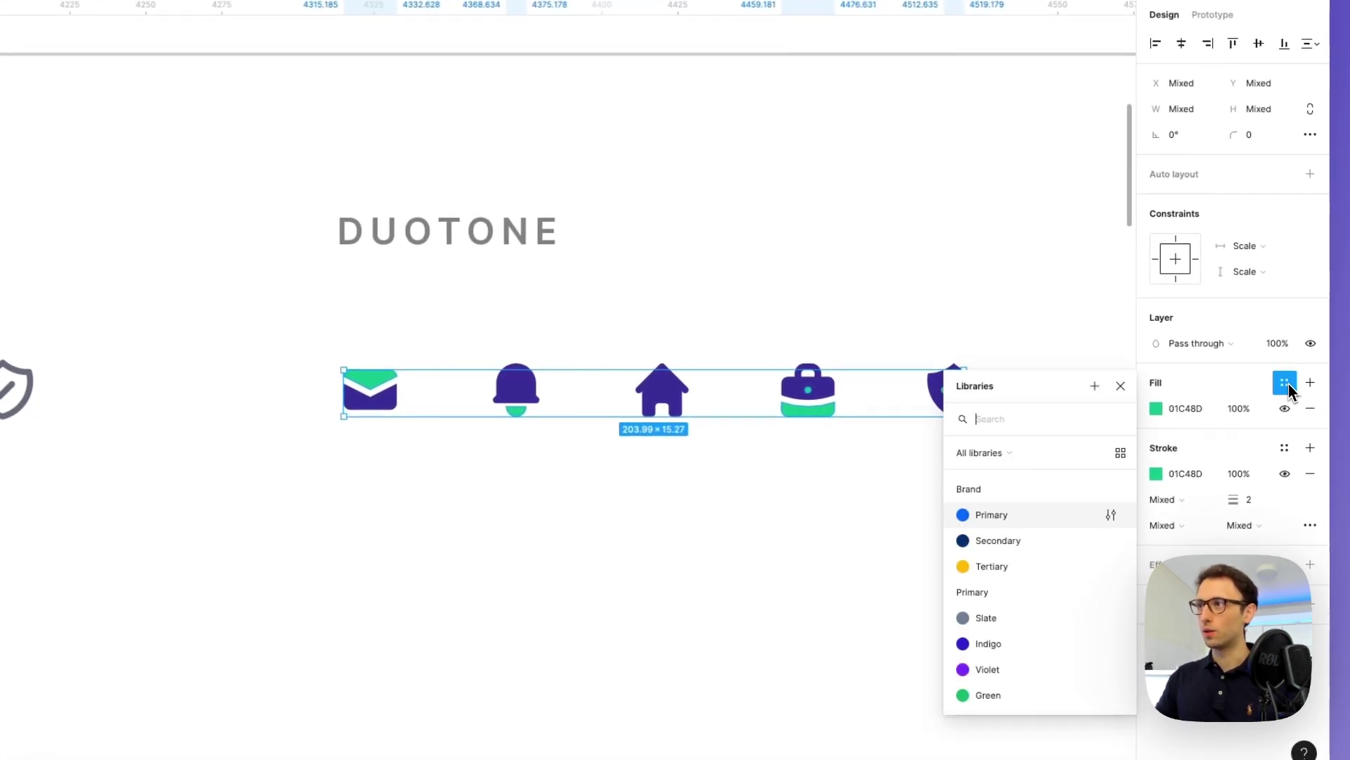
{"action": "left_click", "coordinate": [988, 543]}
{"action": "scroll", "coordinate": [865, 464], "scroll_direction": "right", "scroll_amount": 2}
{"action": "scroll", "coordinate": [865, 465], "scroll_direction": "down", "scroll_amount": 1}
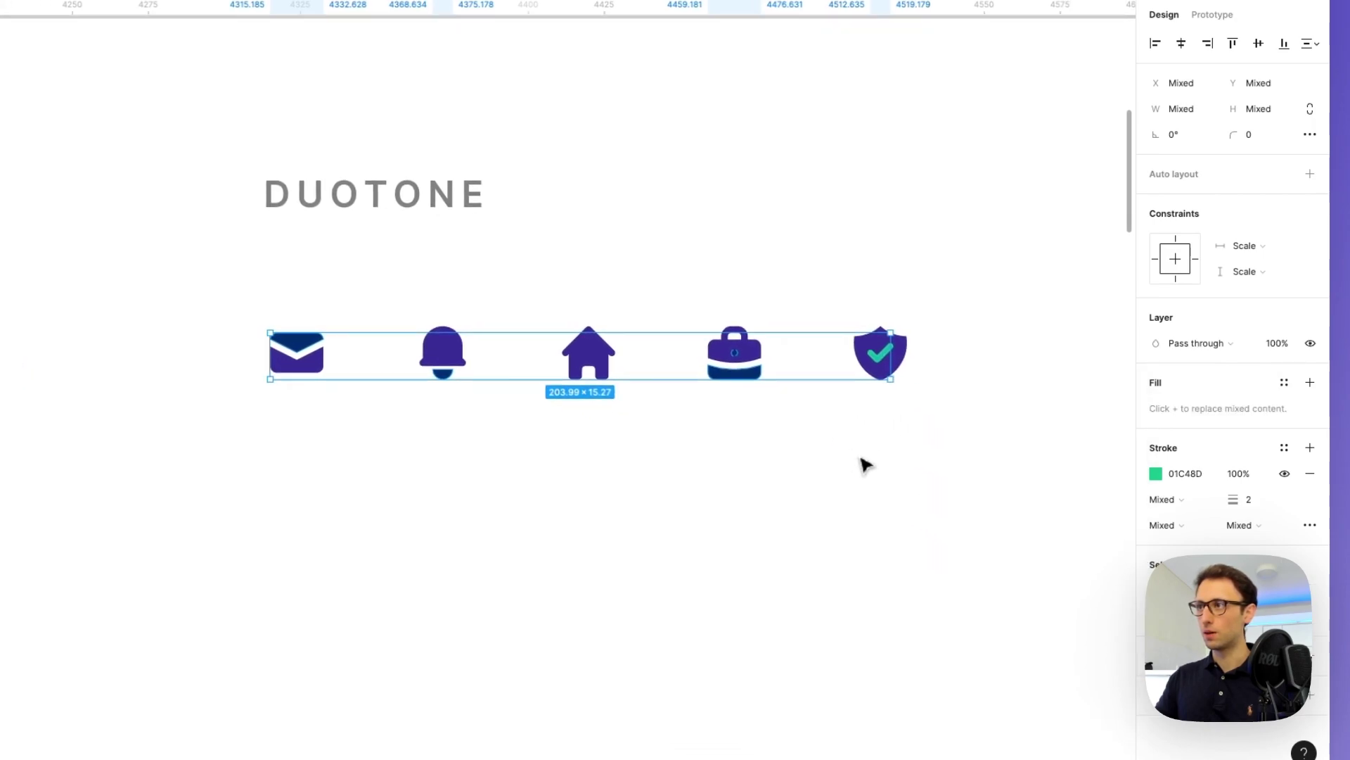
{"action": "left_click", "coordinate": [1284, 449]}
{"action": "left_click", "coordinate": [989, 594]}
{"action": "left_click", "coordinate": [766, 320]}
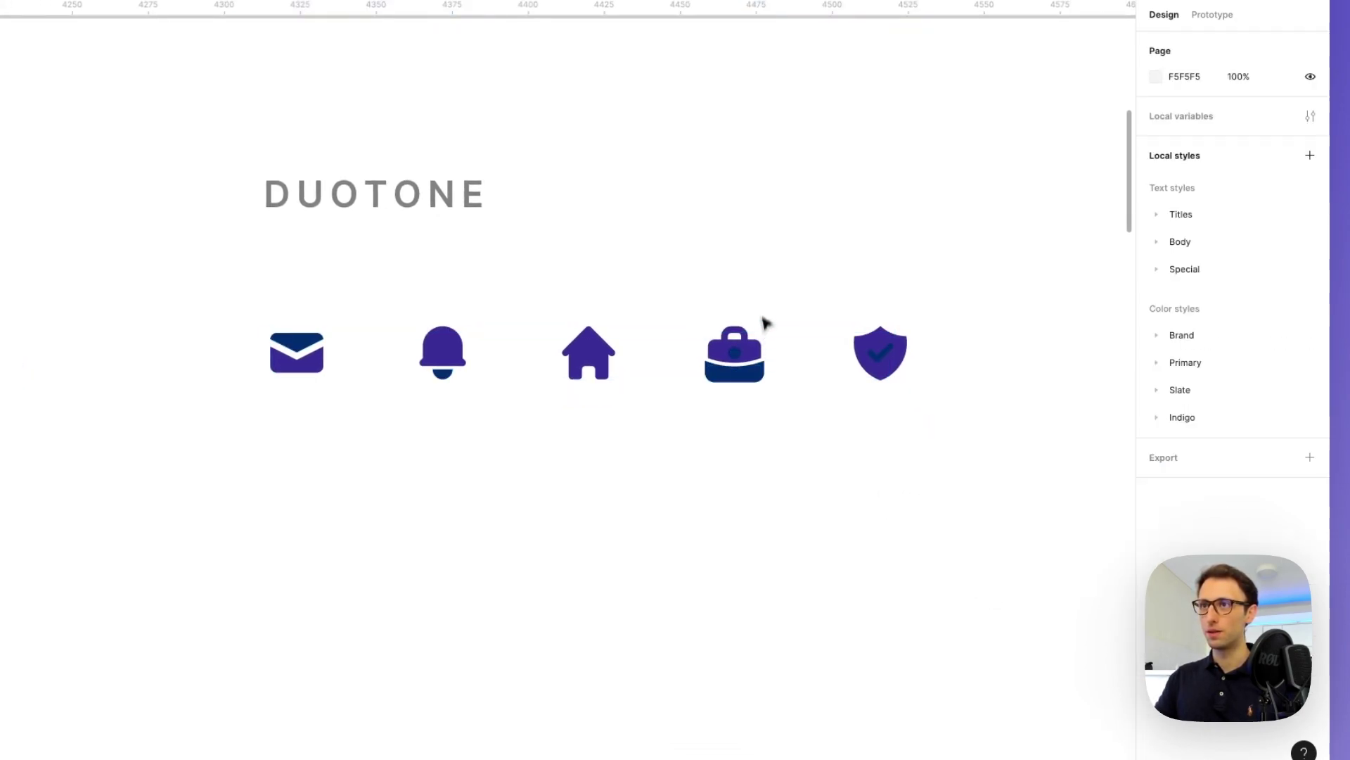
Step: Apply the Brand/Primary fill style to the main shapes of all five duotone icons
{"action": "left_click", "coordinate": [310, 355]}
{"action": "left_click", "coordinate": [444, 348], "text": "shift"}
{"action": "left_click", "coordinate": [602, 358], "text": "shift"}
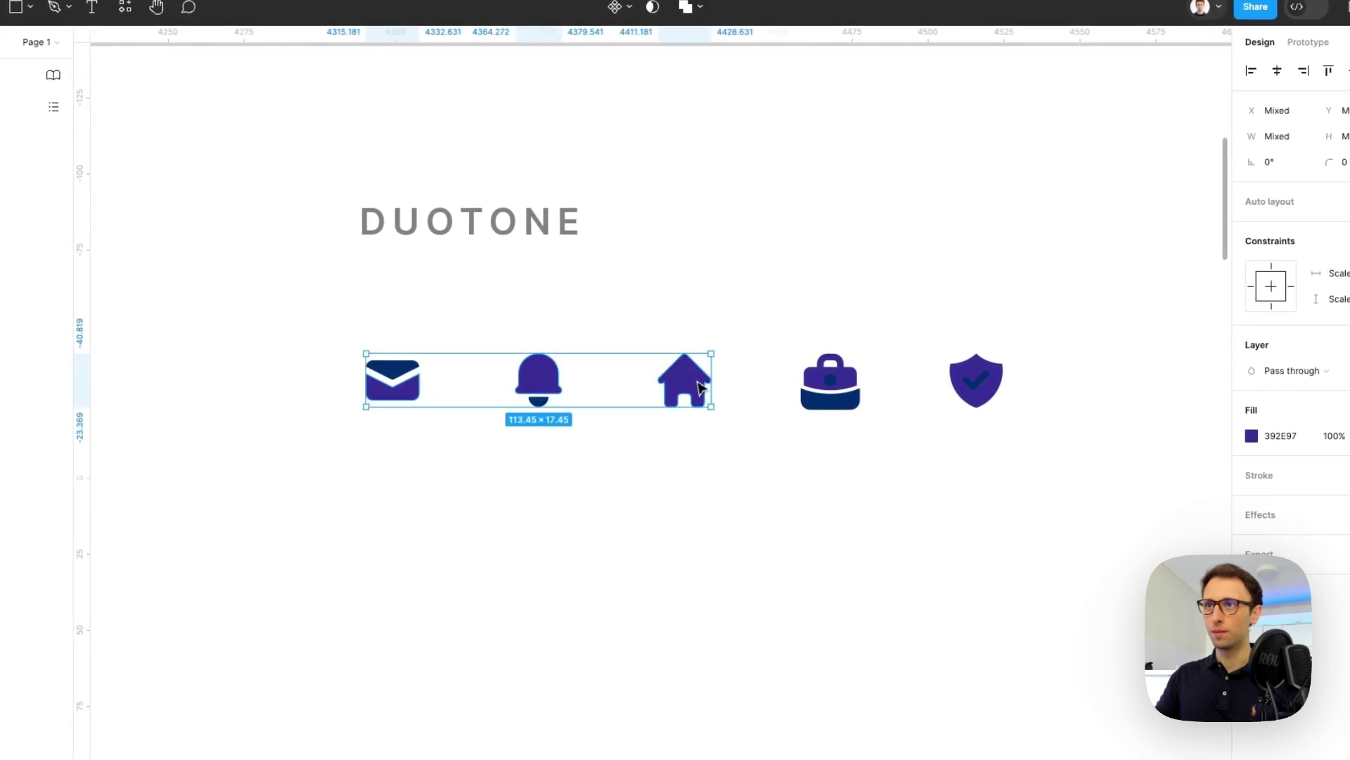
{"action": "left_click", "coordinate": [823, 382], "text": "shift"}
{"action": "left_click", "coordinate": [976, 385], "text": "shift"}
{"action": "left_click", "coordinate": [1284, 417]}
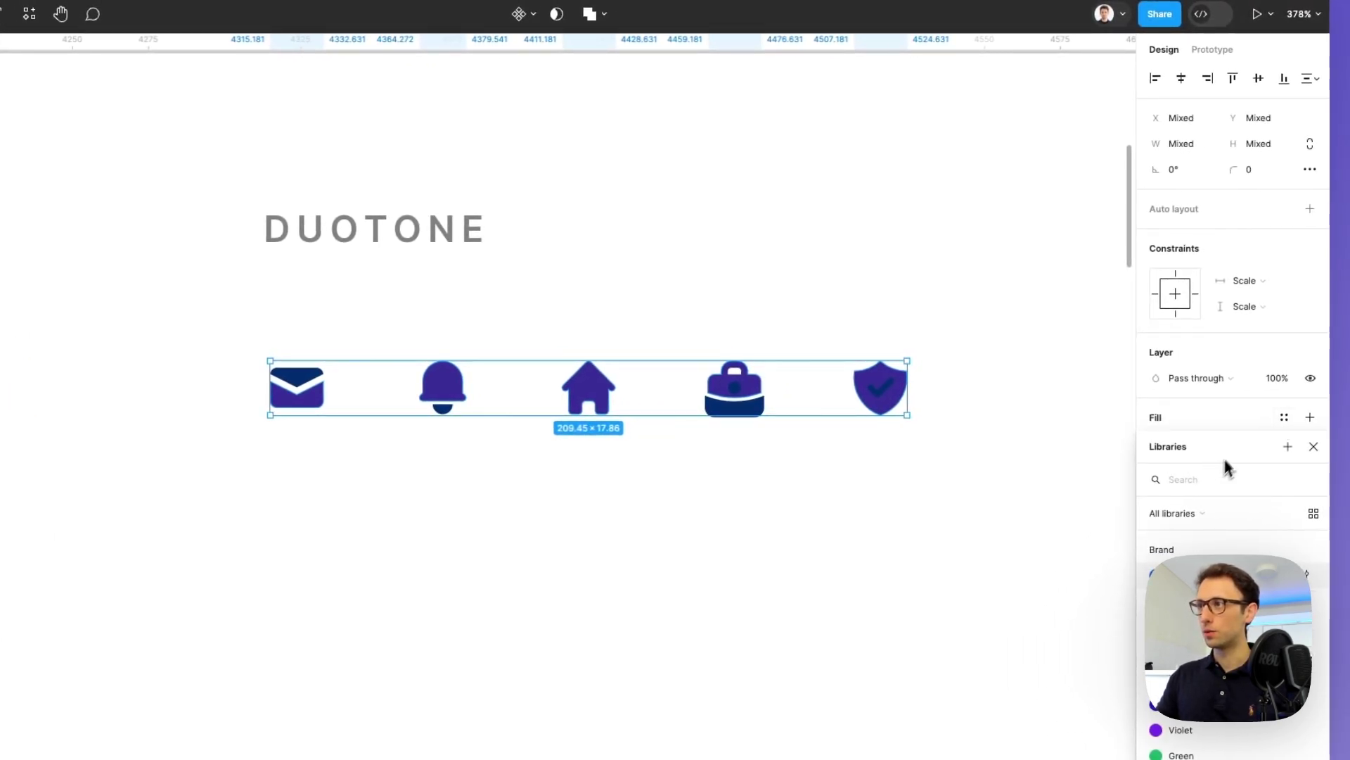
{"action": "left_click_drag", "start_coordinate": [1225, 458], "coordinate": [874, 238]}
{"action": "left_click", "coordinate": [817, 365]}
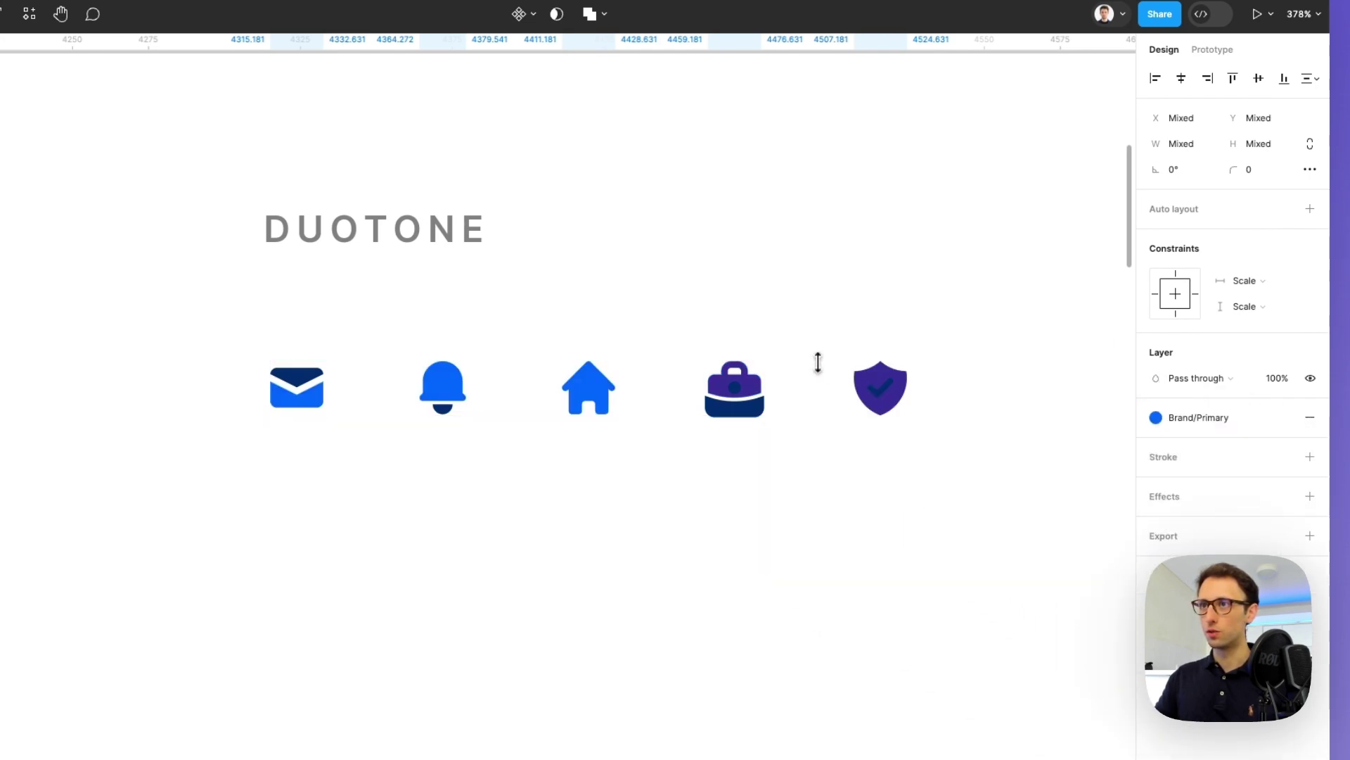
{"action": "left_click", "coordinate": [820, 367]}
Step: Apply Brand/Primary to the duotone briefcase's top part
{"action": "left_click", "coordinate": [762, 383]}
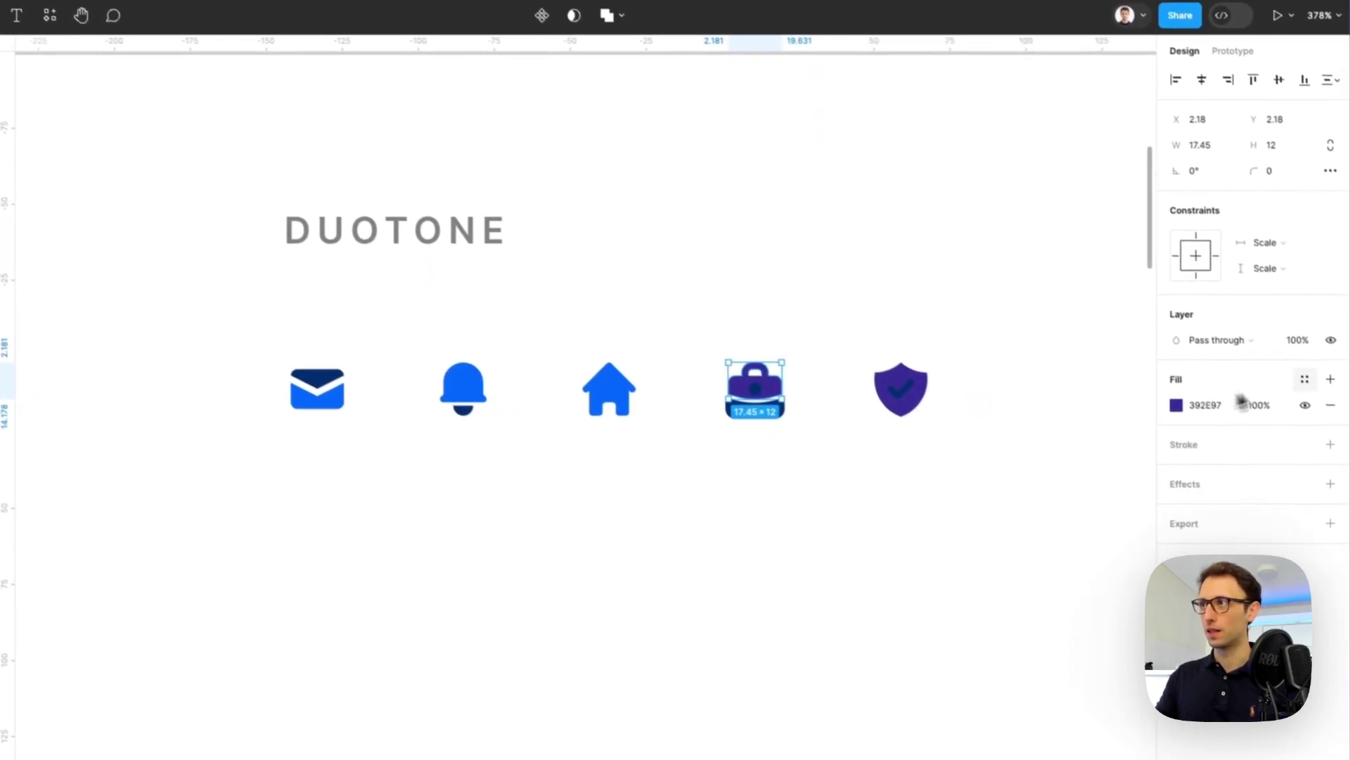
{"action": "left_click", "coordinate": [1305, 379]}
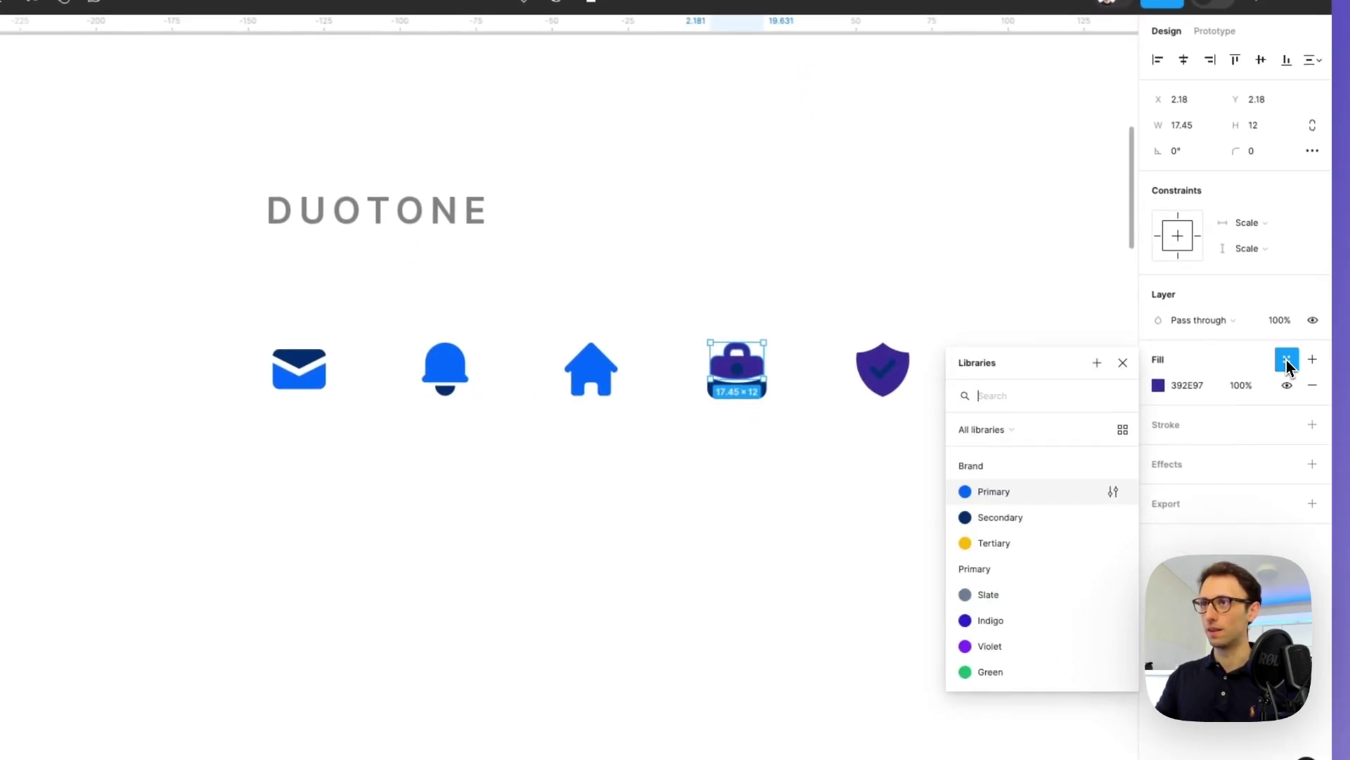
{"action": "left_click", "coordinate": [1018, 511]}
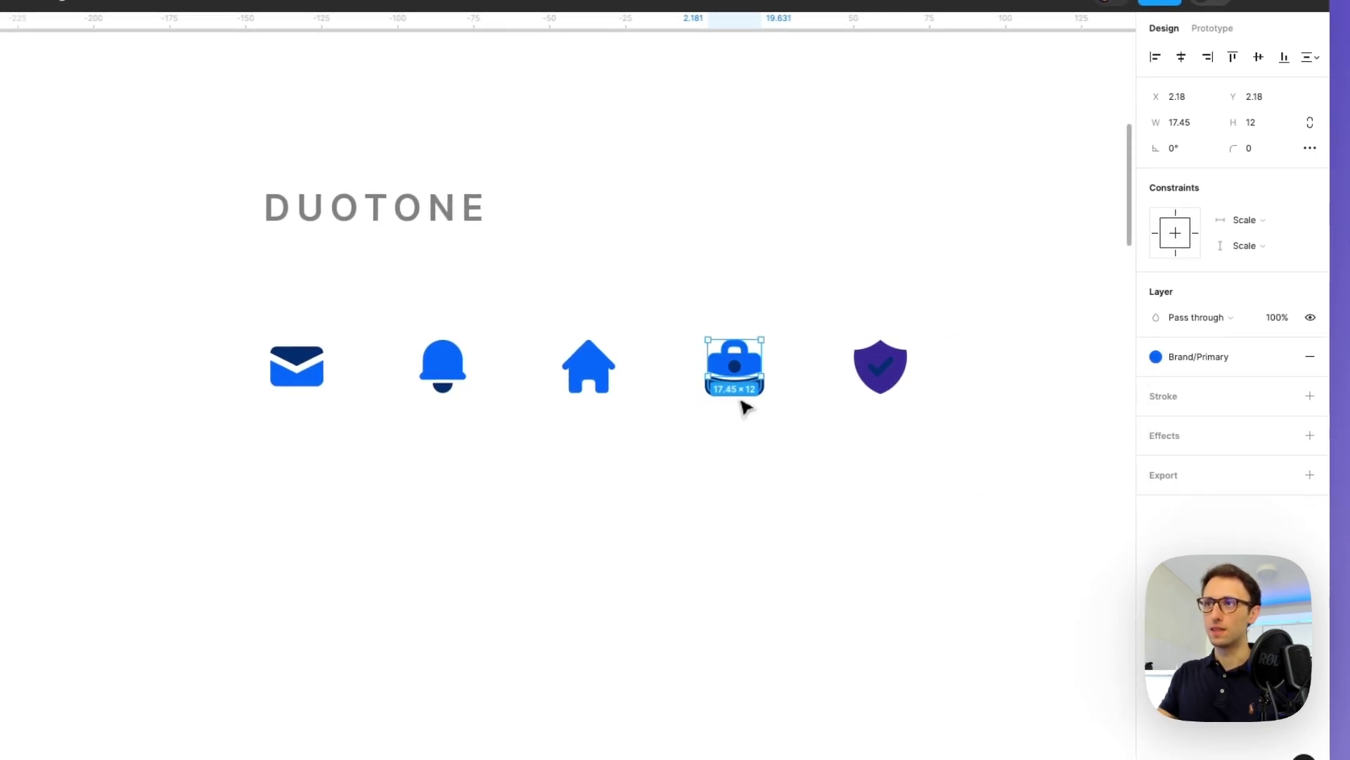
{"action": "left_click", "coordinate": [799, 454]}
Step: Apply Brand/Primary to the duotone shield's inner Icon layer
{"action": "left_click", "coordinate": [875, 360]}
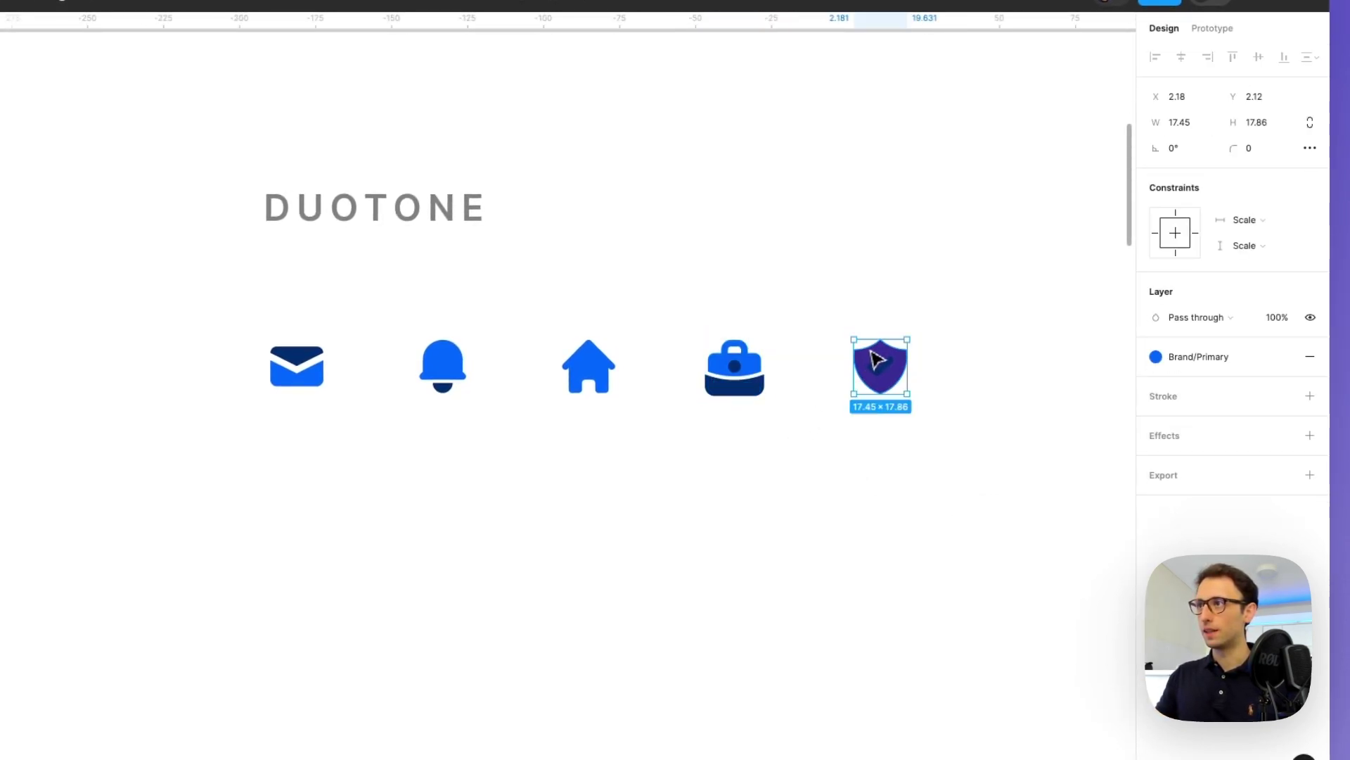
{"action": "left_click", "coordinate": [106, 253]}
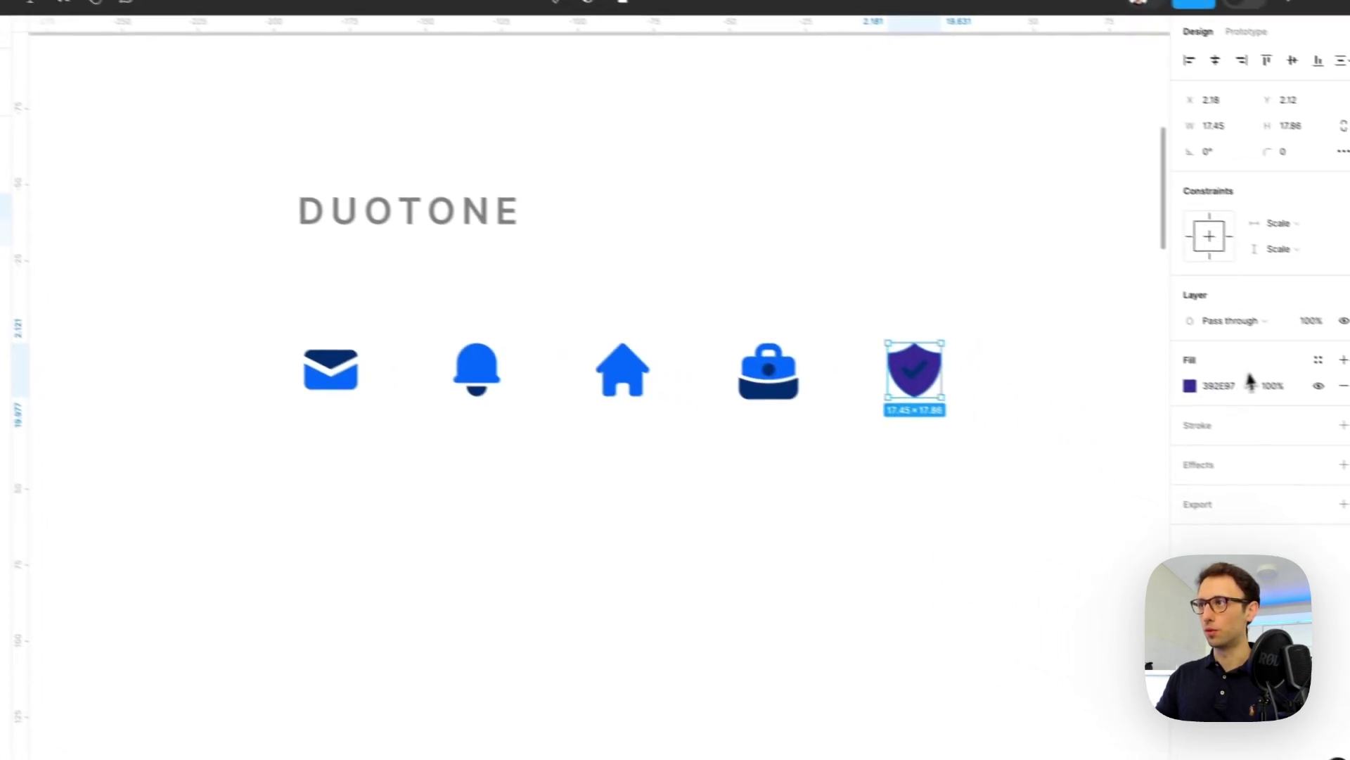
{"action": "left_click", "coordinate": [1318, 360]}
{"action": "left_click", "coordinate": [1020, 491]}
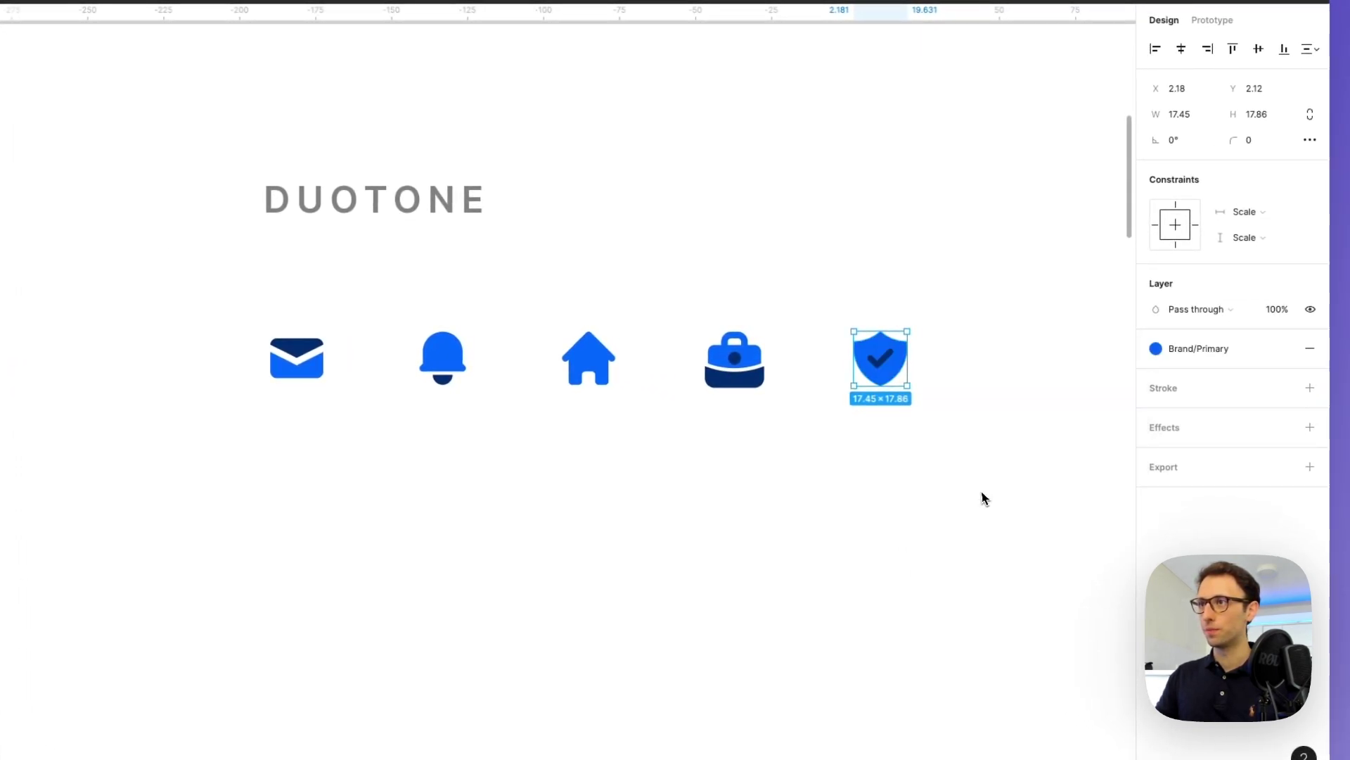
{"action": "left_click", "coordinate": [848, 506]}
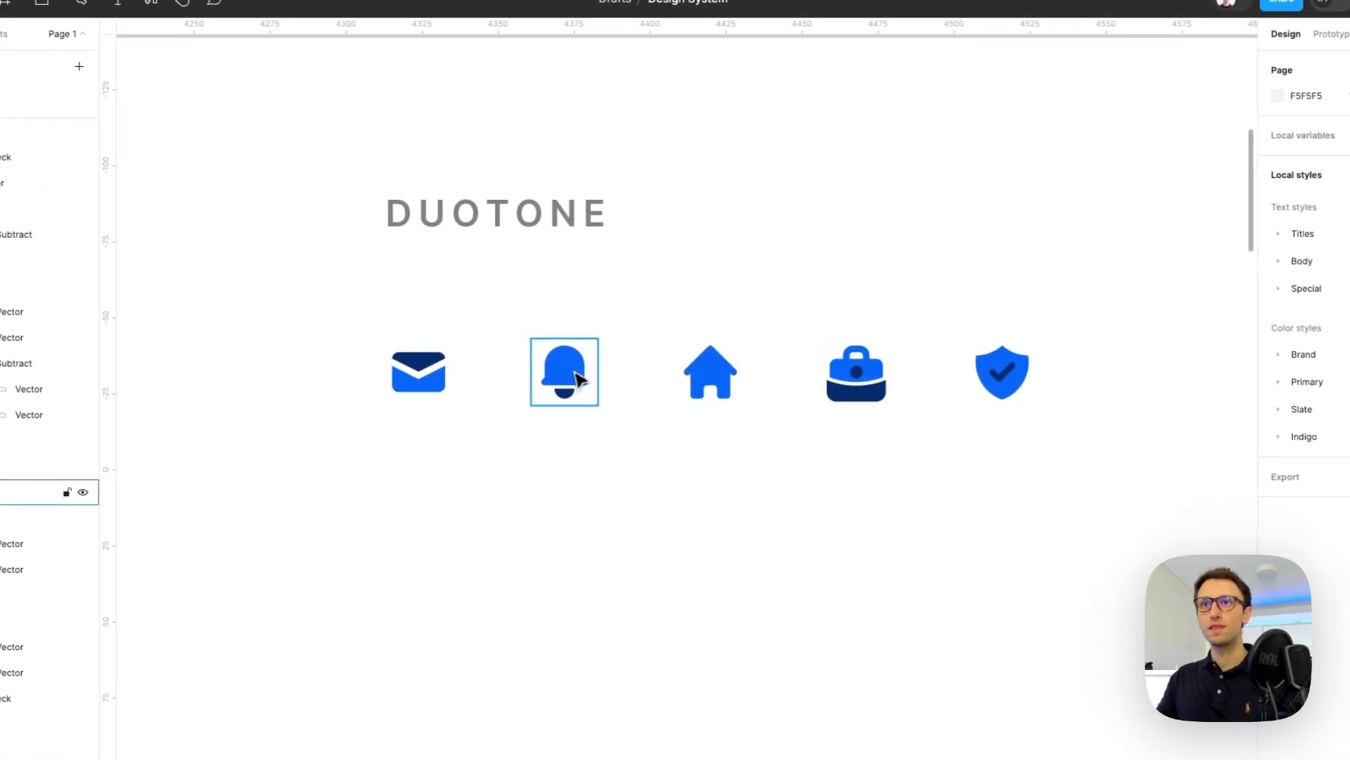
{"action": "scroll", "coordinate": [458, 360], "scroll_direction": "down", "scroll_amount": 3}
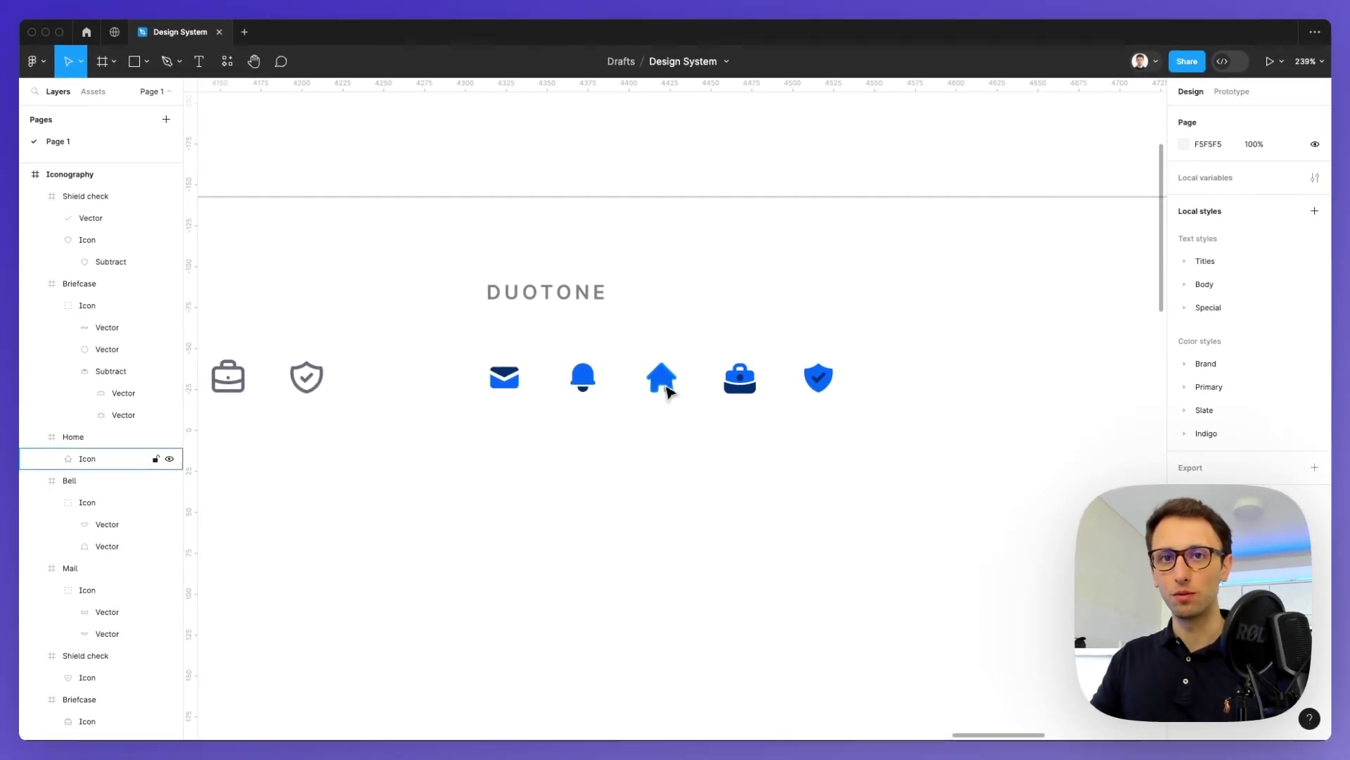
{"action": "scroll", "coordinate": [669, 386], "scroll_direction": "down", "scroll_amount": 5}
{"action": "scroll", "coordinate": [671, 390], "scroll_direction": "left", "scroll_amount": 10}
{"action": "scroll", "coordinate": [672, 393], "scroll_direction": "left", "scroll_amount": 15}
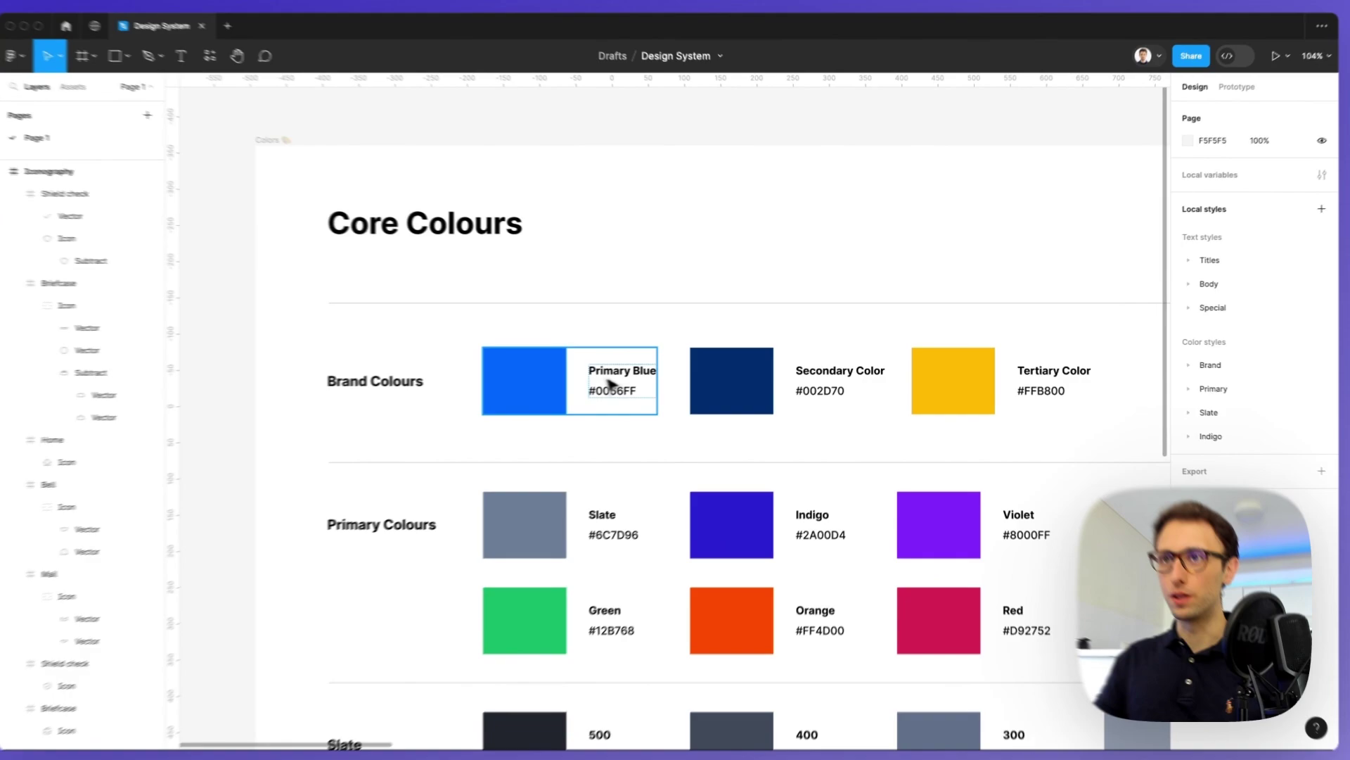
{"action": "left_click", "coordinate": [559, 381]}
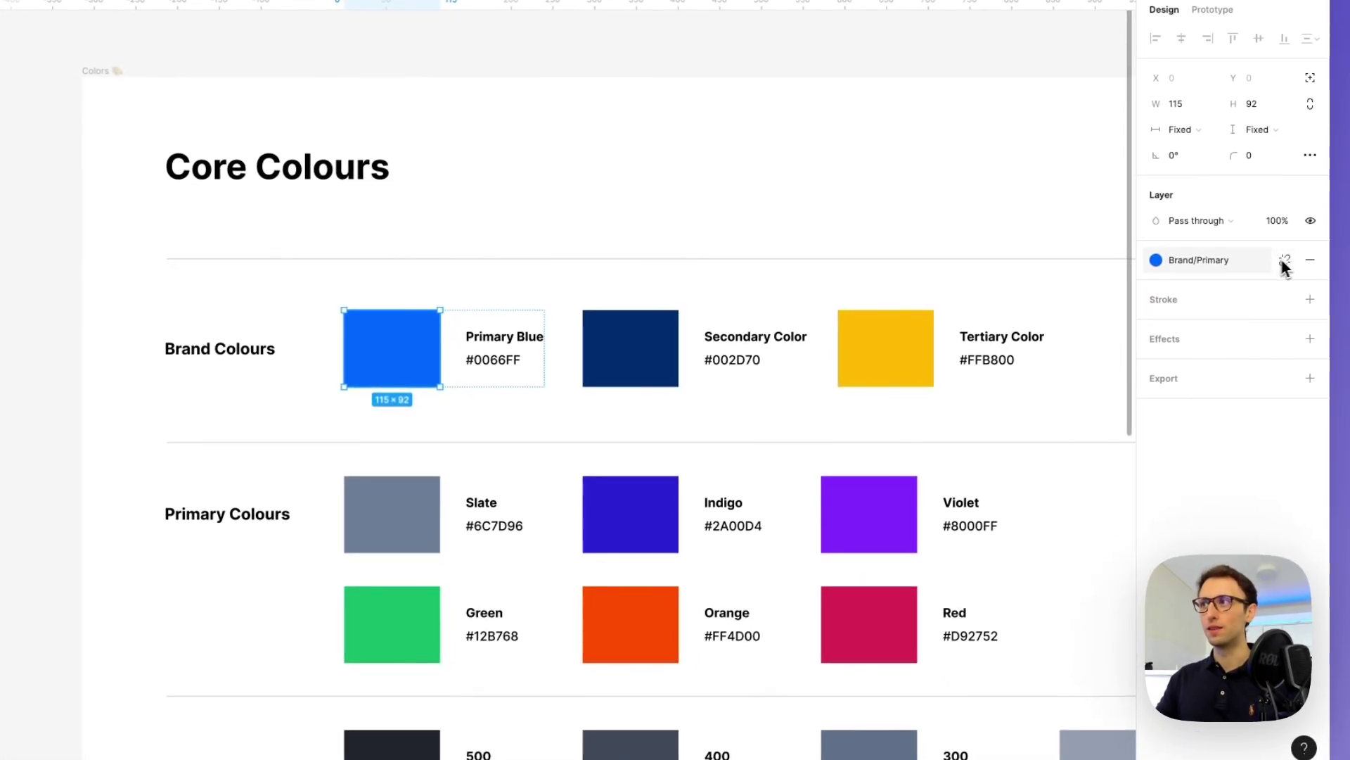
{"action": "left_click", "coordinate": [1285, 262]}
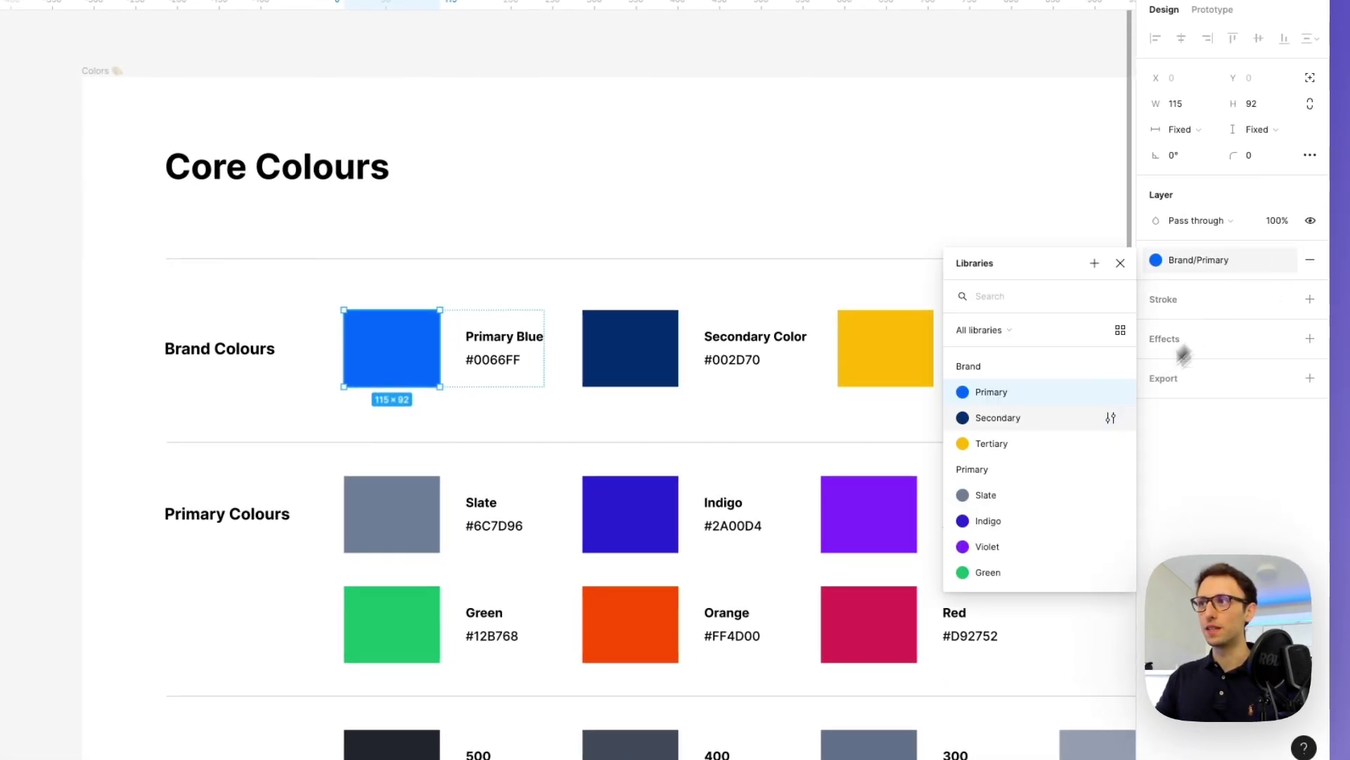
{"action": "left_click", "coordinate": [1113, 390]}
{"action": "left_click", "coordinate": [719, 649]}
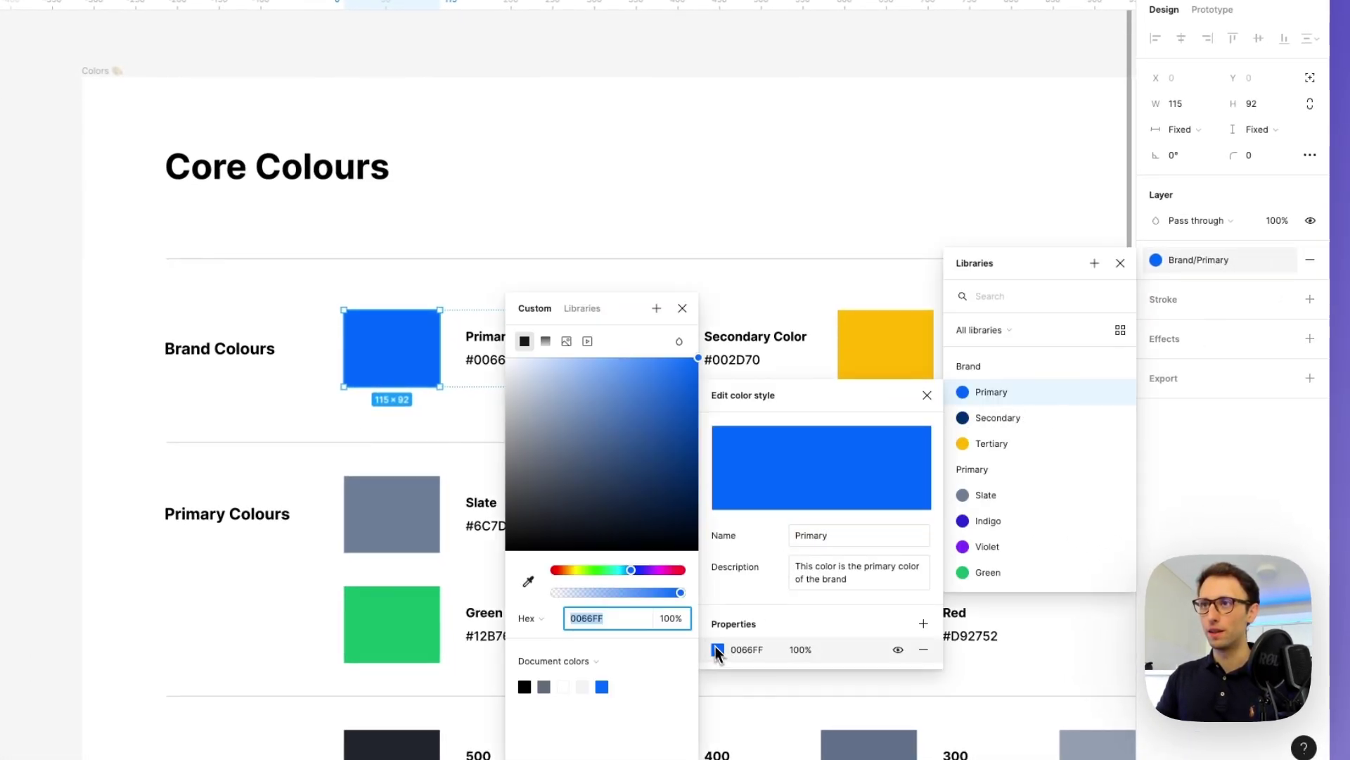
{"action": "left_click_drag", "start_coordinate": [650, 577], "coordinate": [661, 576]}
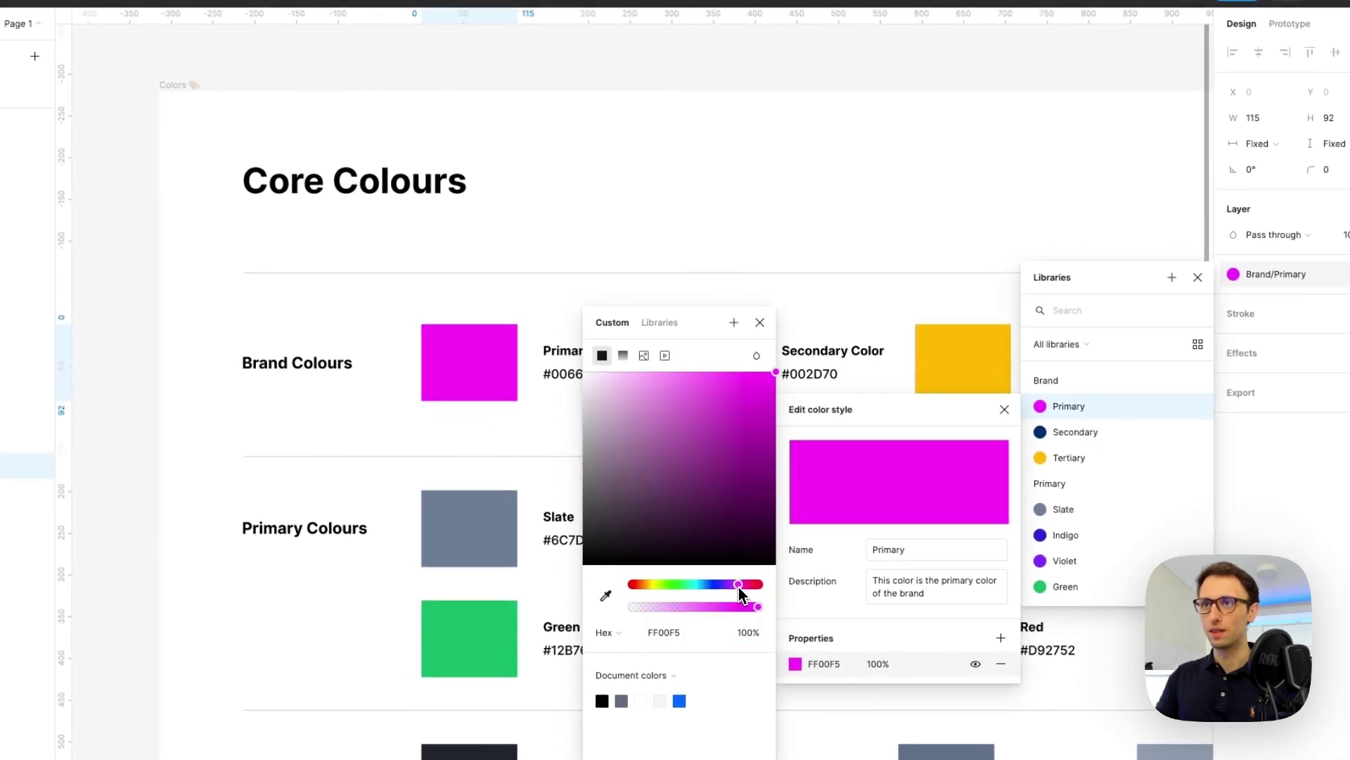
{"action": "left_click", "coordinate": [813, 217]}
{"action": "scroll", "coordinate": [830, 225], "scroll_direction": "right", "scroll_amount": 20}
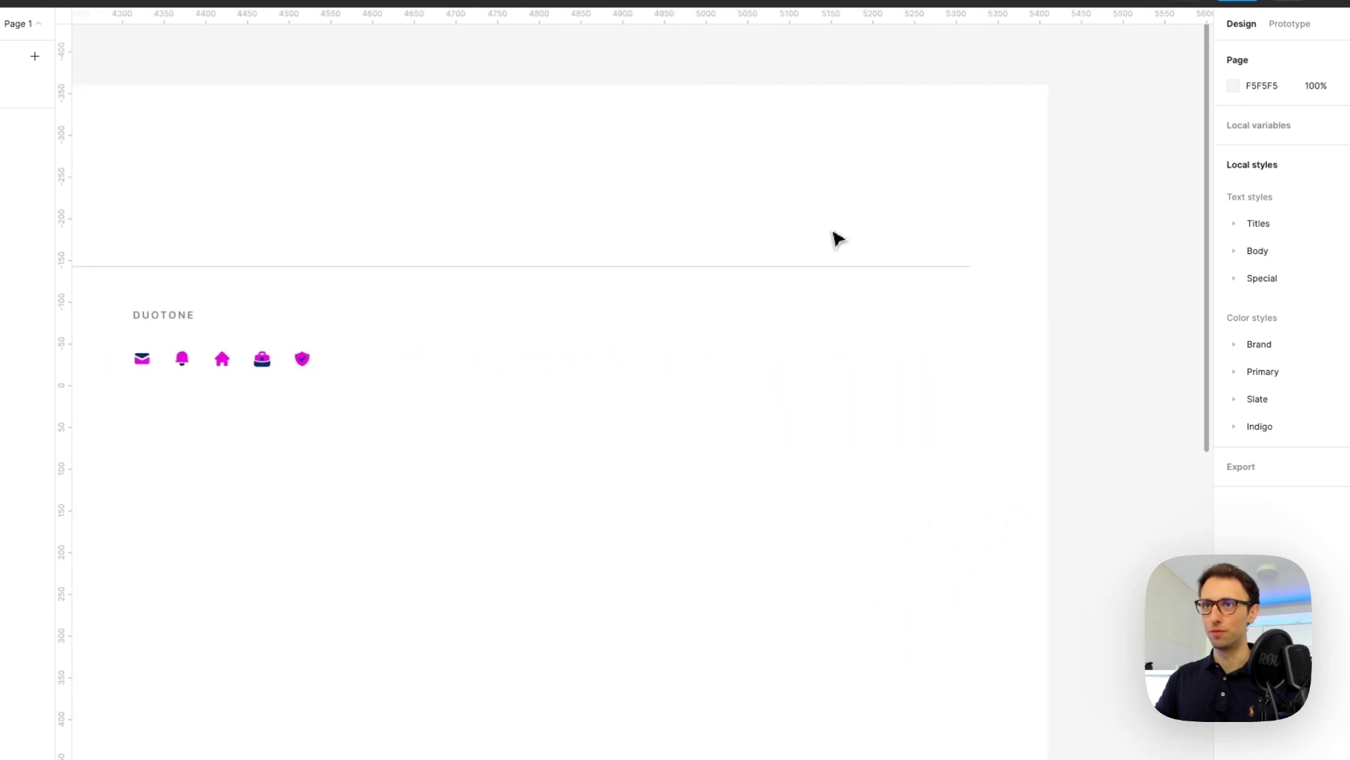
{"action": "scroll", "coordinate": [163, 320], "scroll_direction": "up", "scroll_amount": 10}
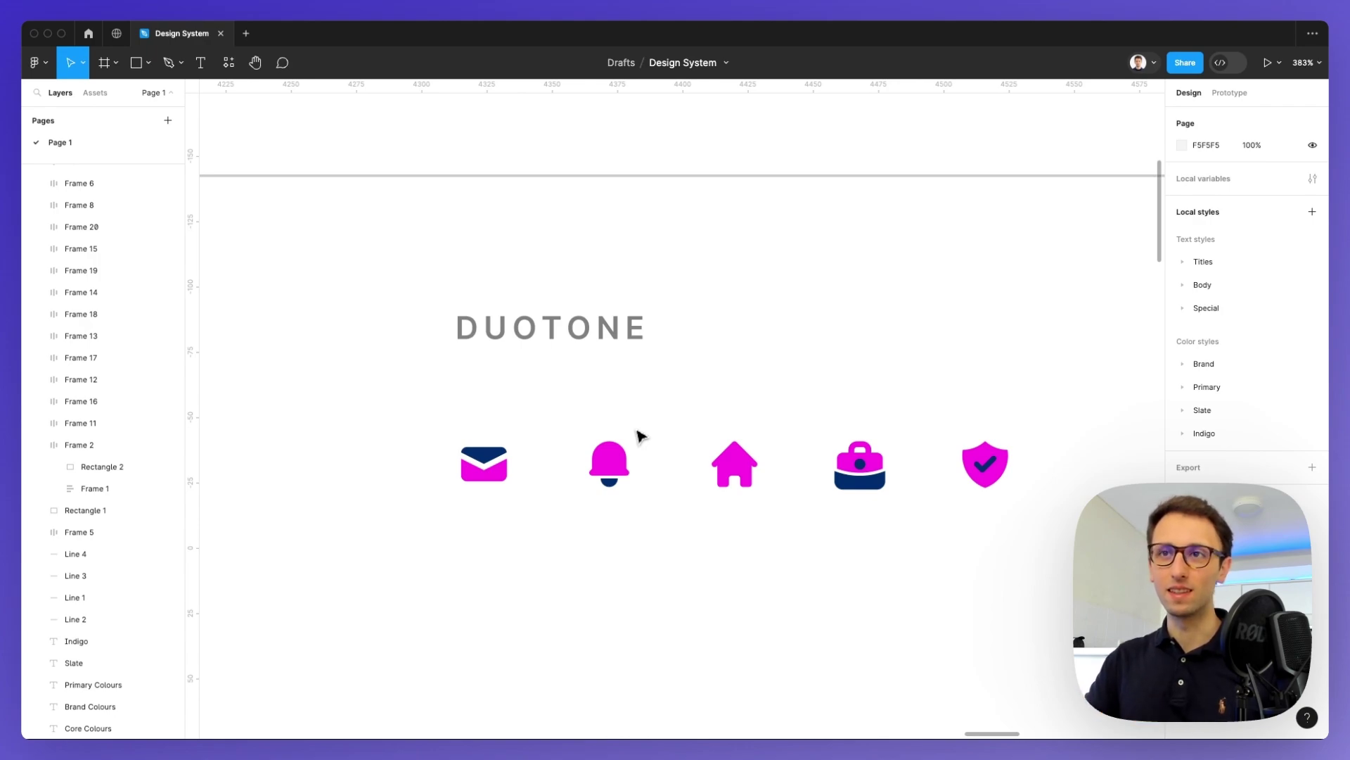
Step: Turn the duotone mail frame into a component named 'Duotone / Mail'
{"action": "left_click", "coordinate": [640, 436]}
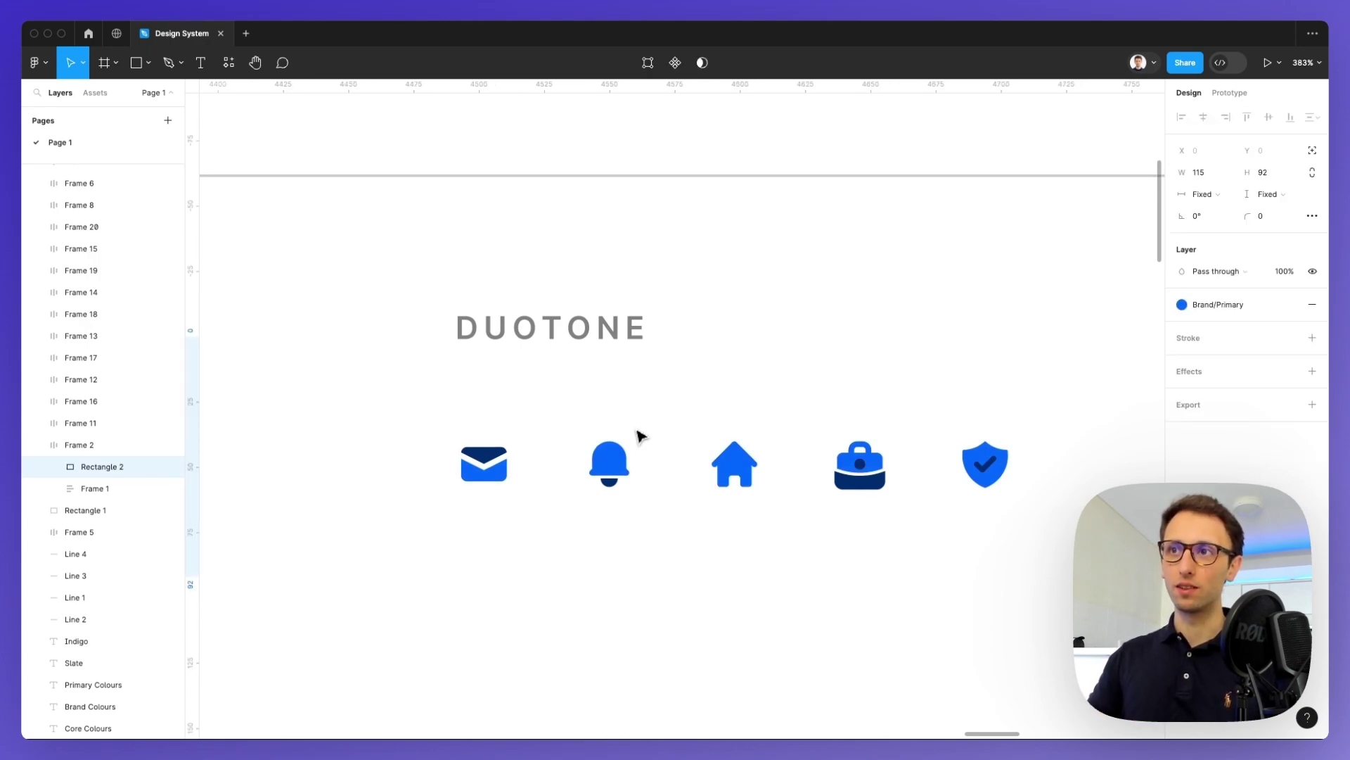
{"action": "scroll", "coordinate": [642, 419], "scroll_direction": "down", "scroll_amount": 5}
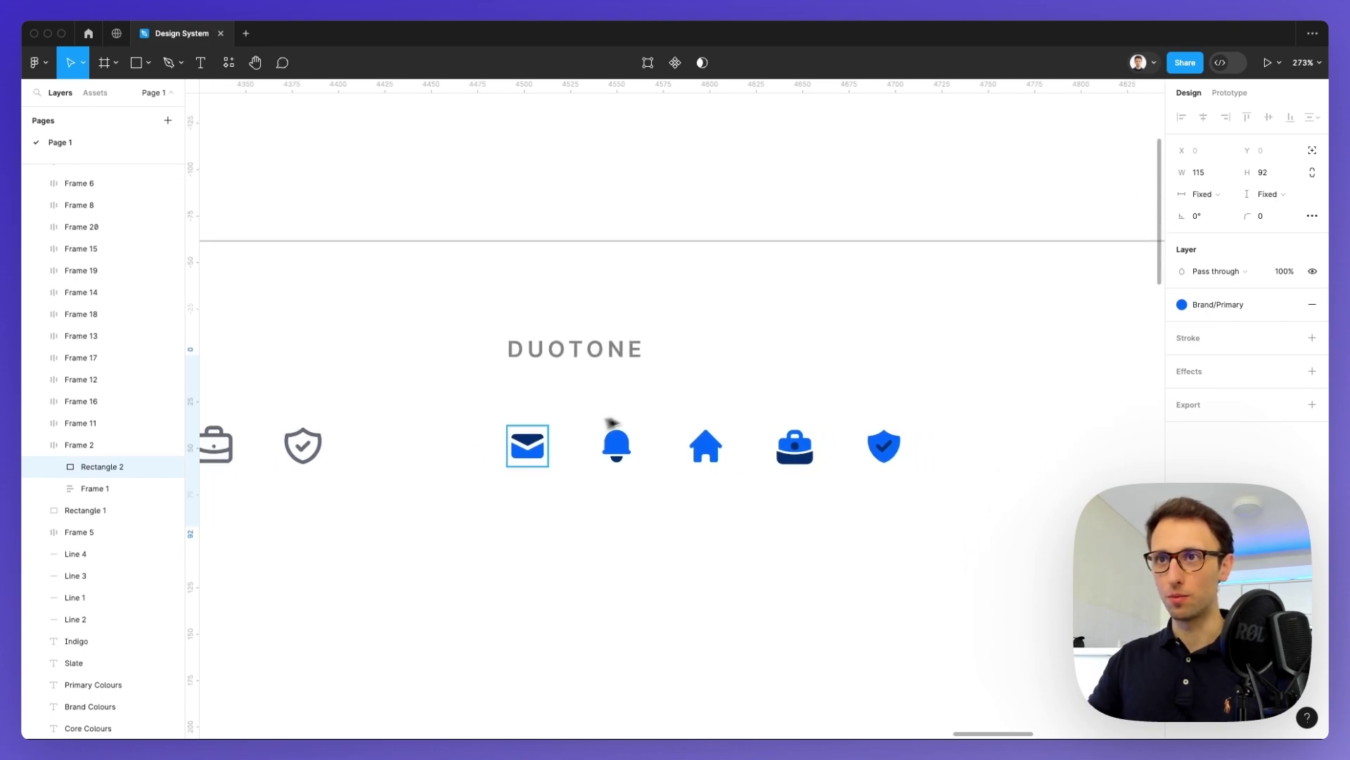
{"action": "left_click", "coordinate": [665, 430]}
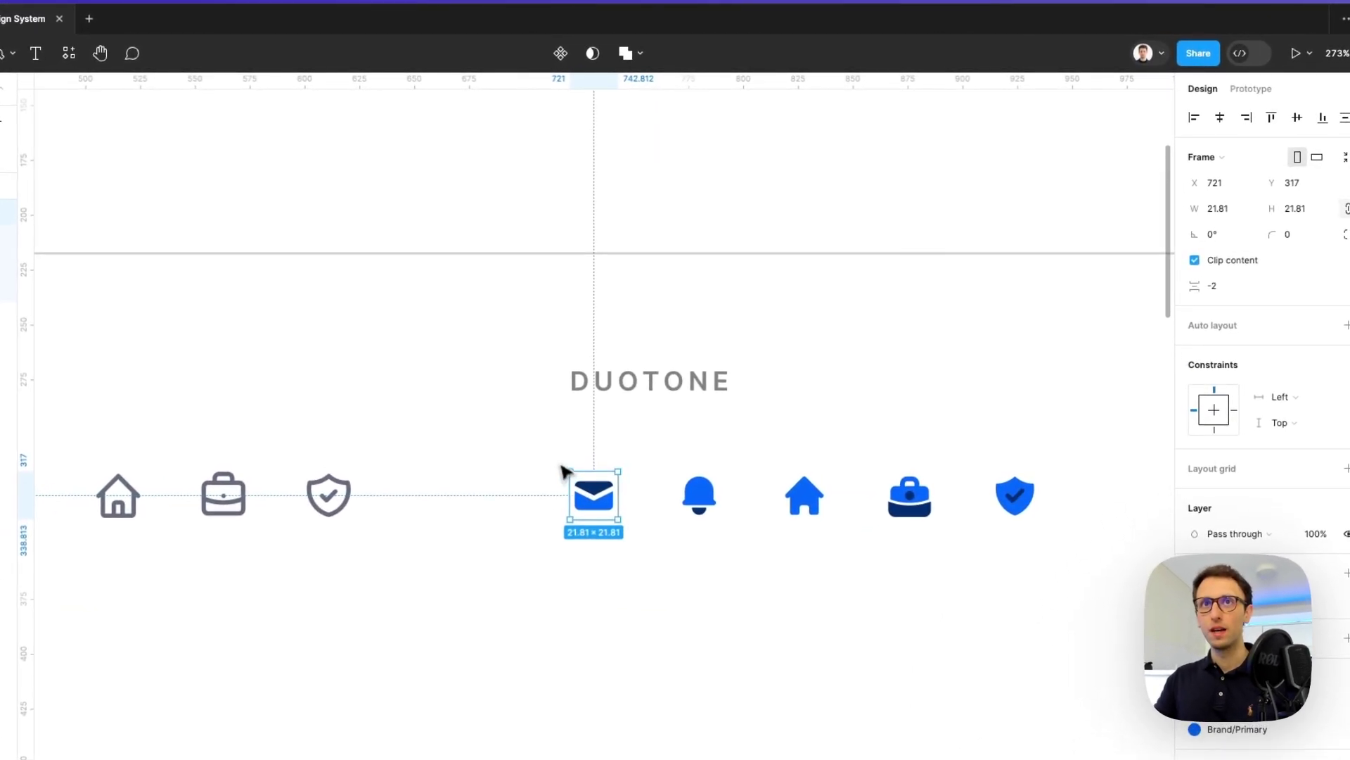
{"action": "left_click", "coordinate": [560, 57]}
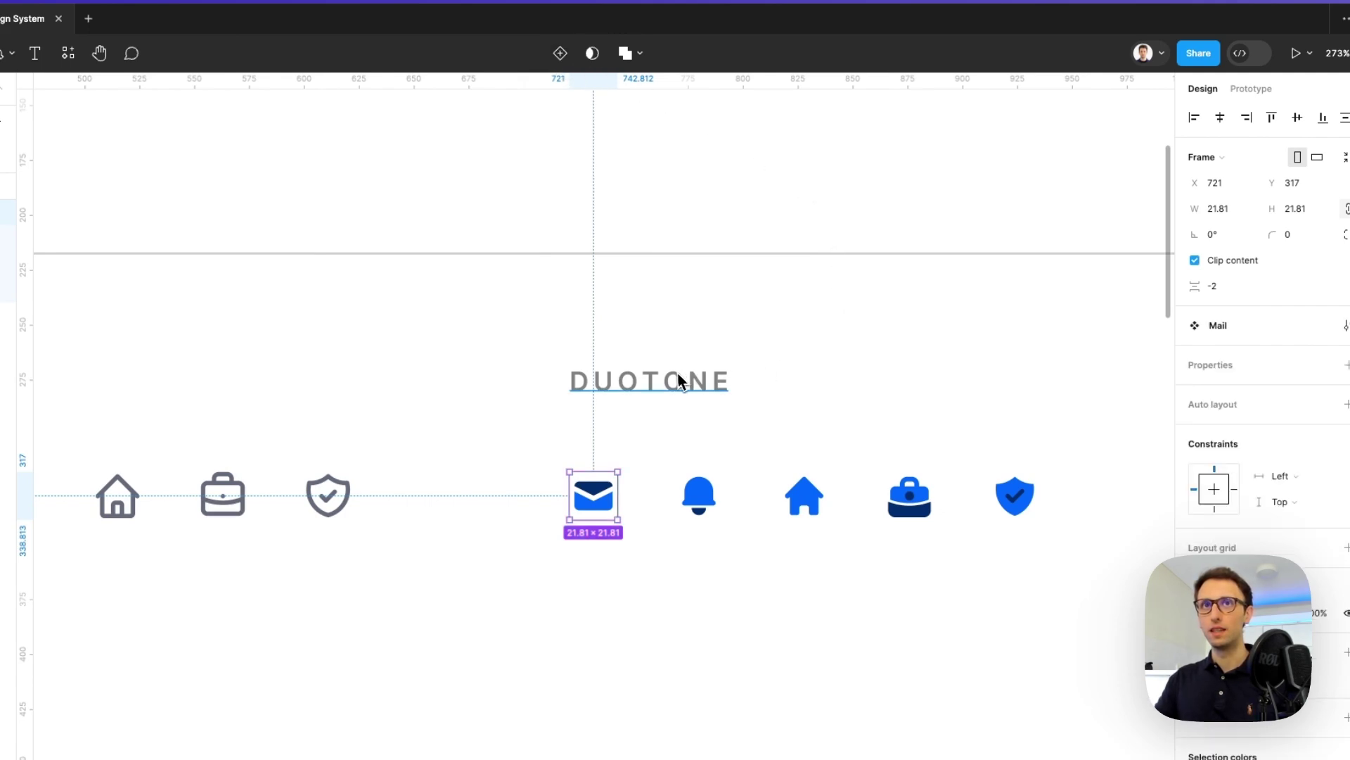
{"action": "double_click", "coordinate": [1230, 326]}
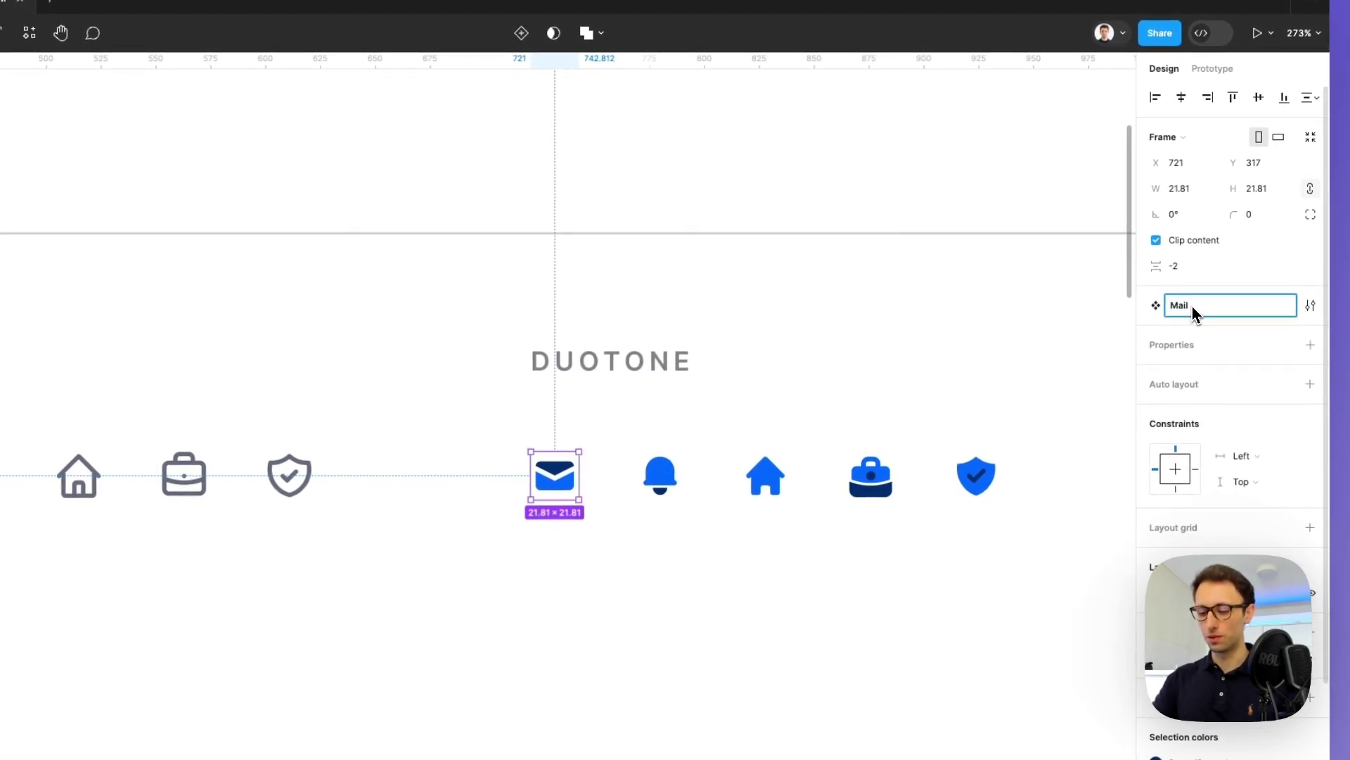
{"action": "type", "text": "Duot"}
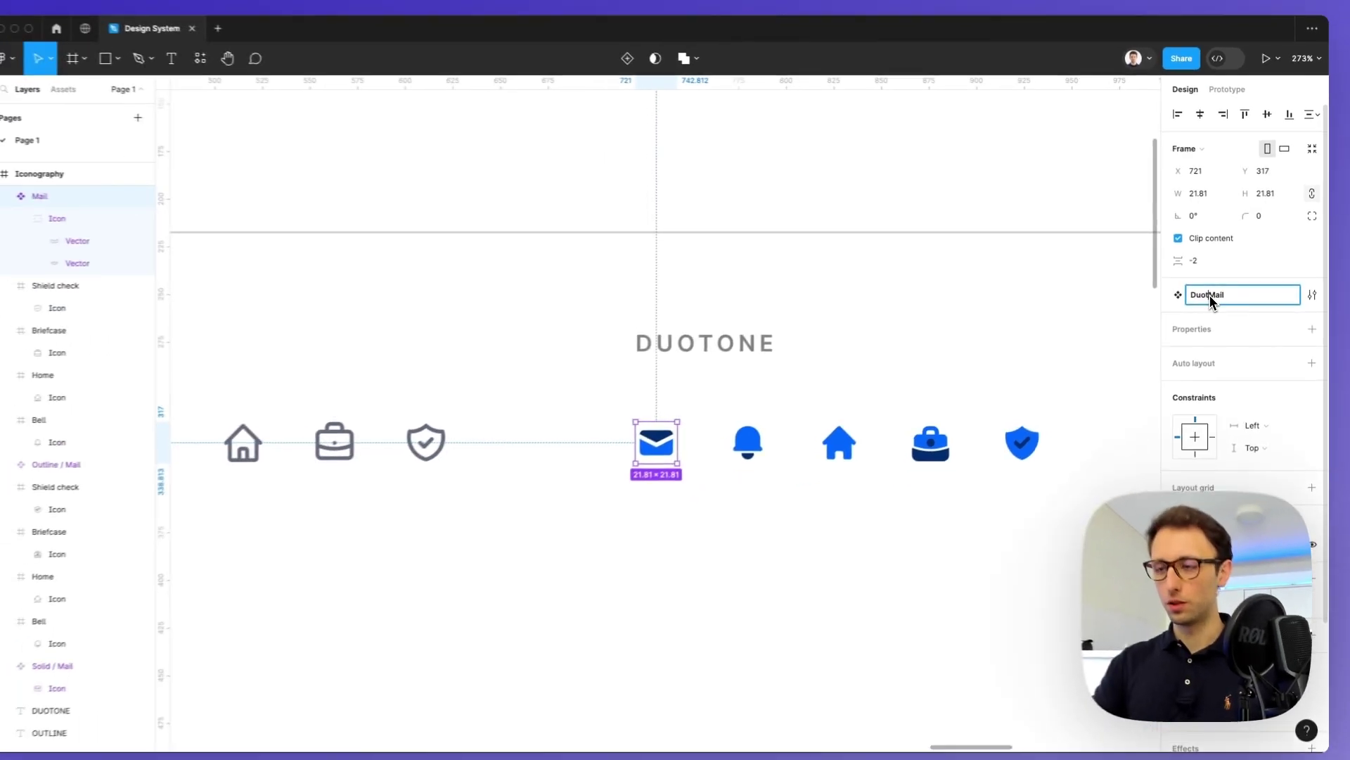
{"action": "type", "text": "one /"}
{"action": "key", "text": "Return"}
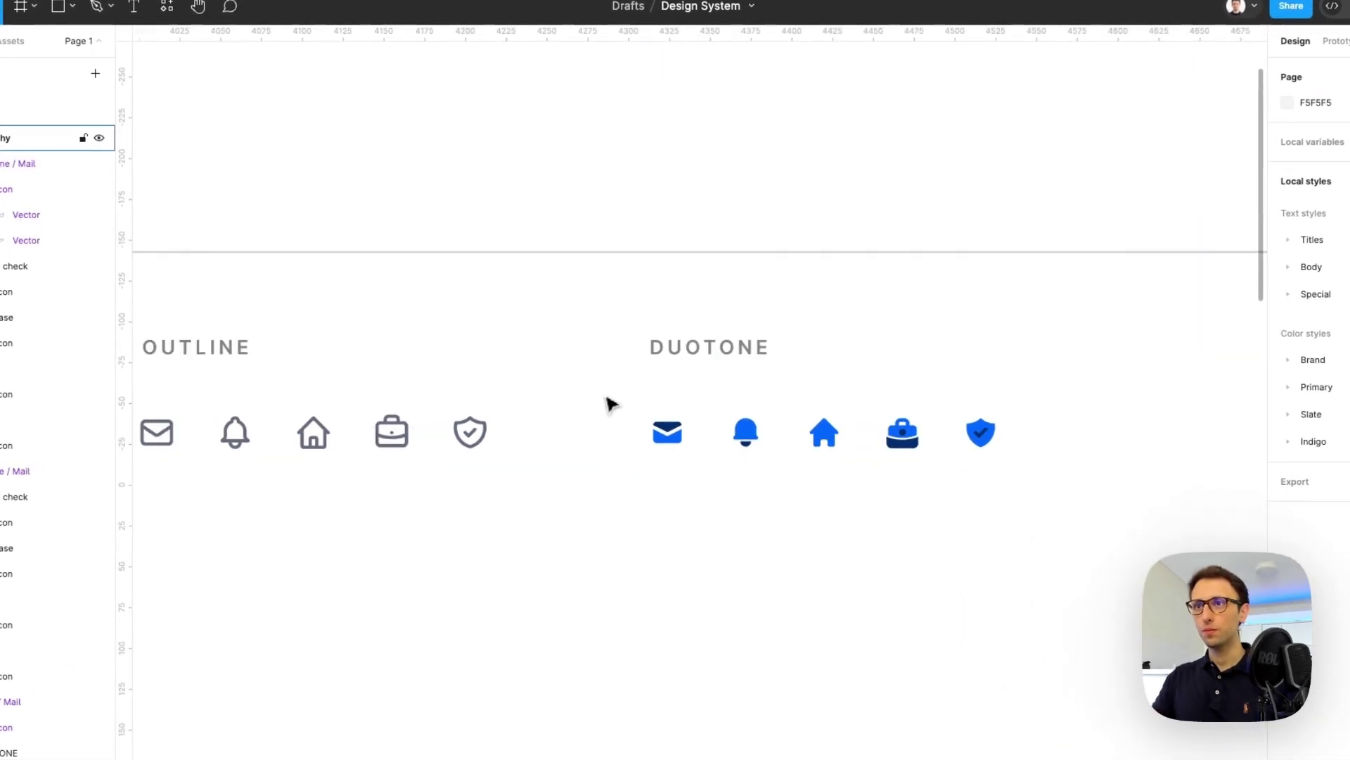
Step: Show the file's component assets and search them for 'mail'
{"action": "scroll", "coordinate": [610, 403], "scroll_direction": "left", "scroll_amount": 10}
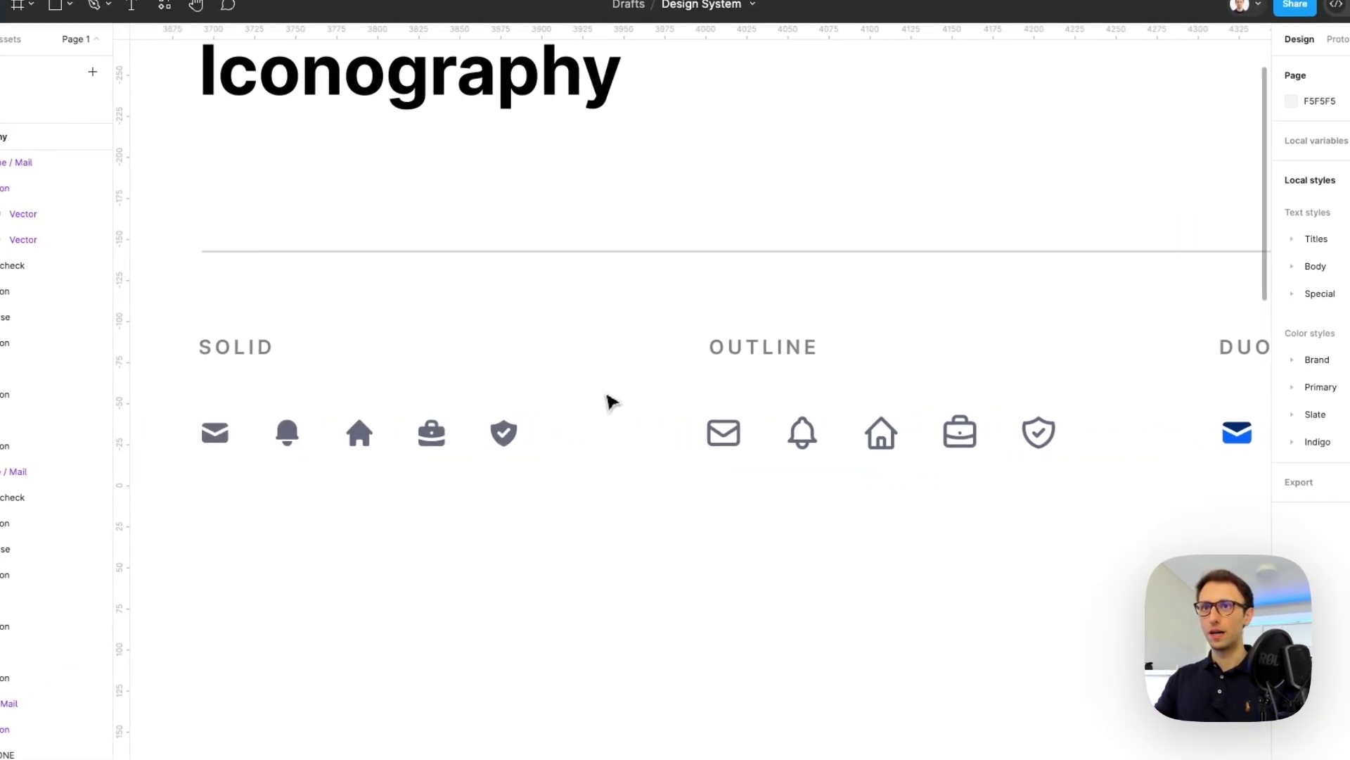
{"action": "scroll", "coordinate": [352, 391], "scroll_direction": "right", "scroll_amount": 5}
{"action": "scroll", "coordinate": [401, 391], "scroll_direction": "down", "scroll_amount": 3}
{"action": "left_click", "coordinate": [1004, 408]}
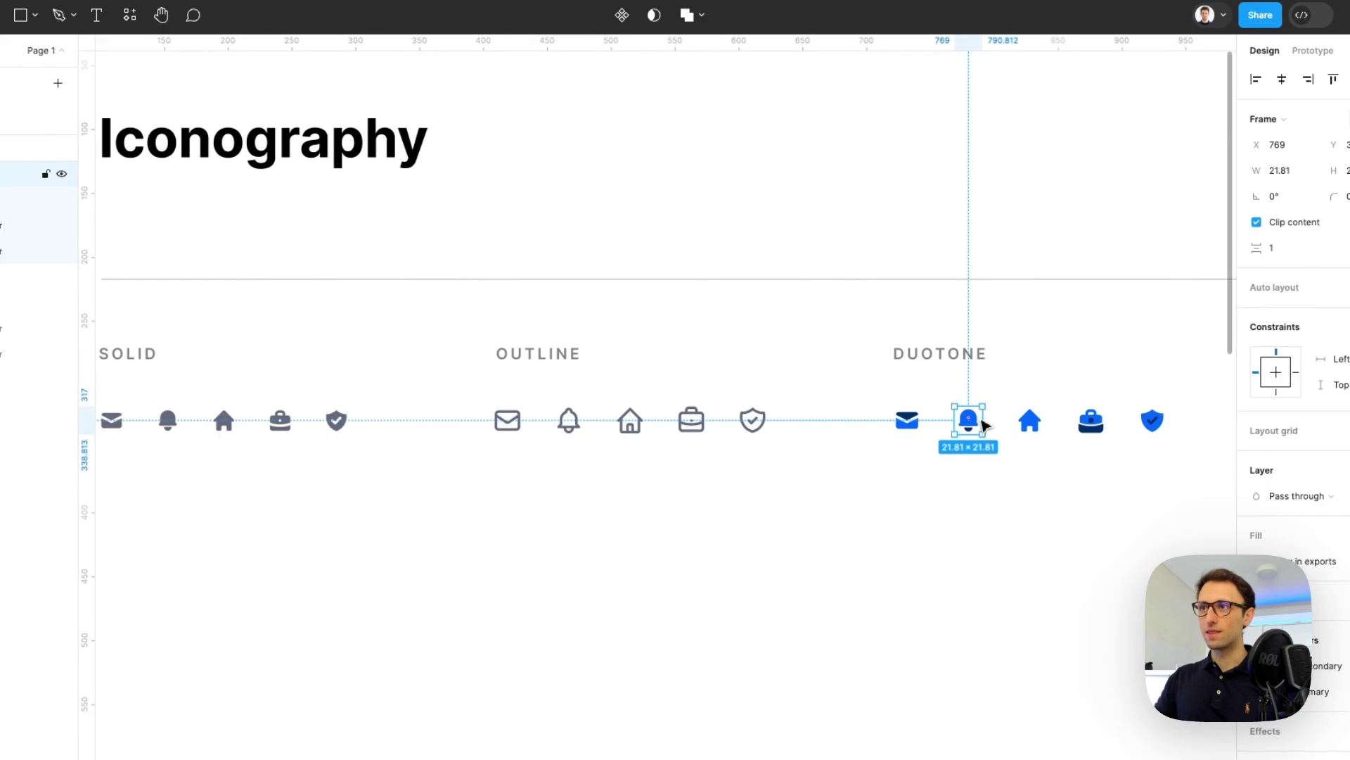
{"action": "left_click", "coordinate": [907, 420]}
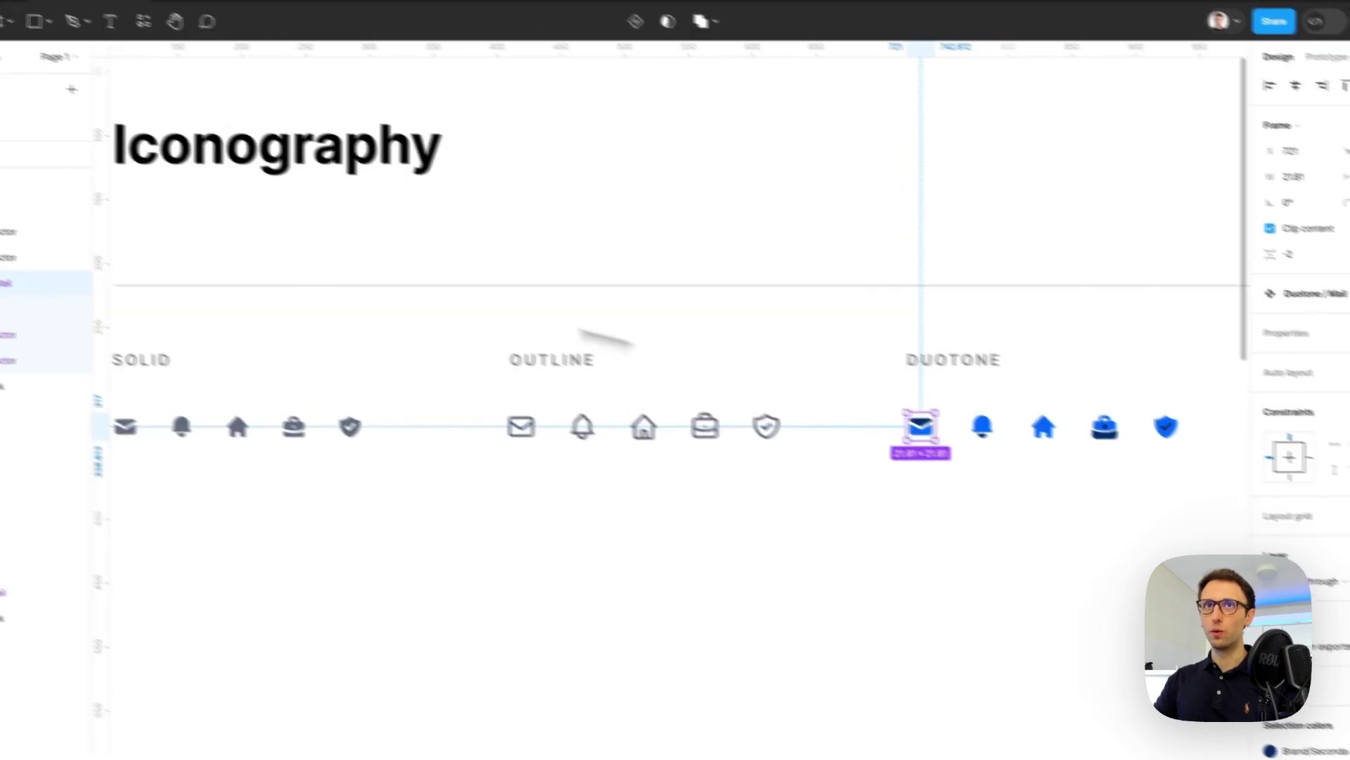
{"action": "left_click", "coordinate": [95, 100]}
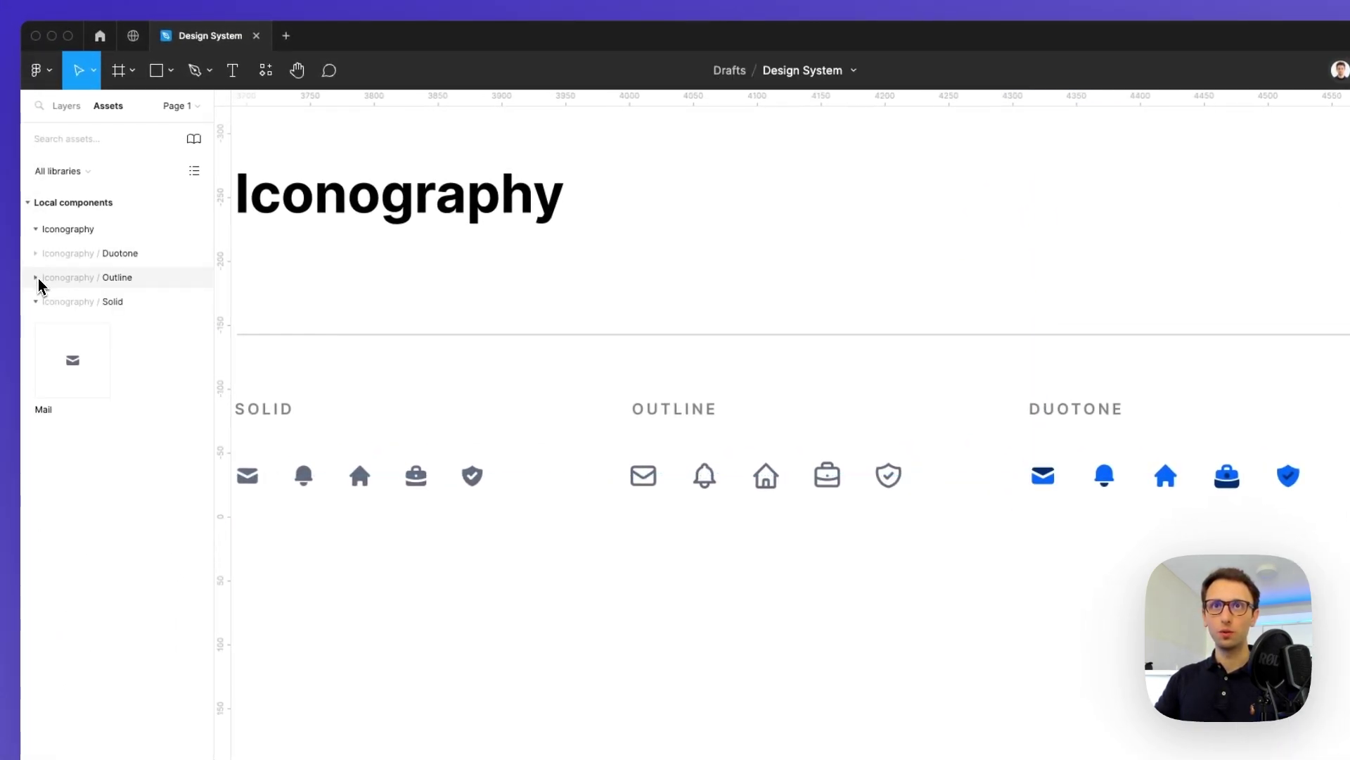
{"action": "left_click", "coordinate": [37, 261]}
{"action": "left_click", "coordinate": [37, 261]}
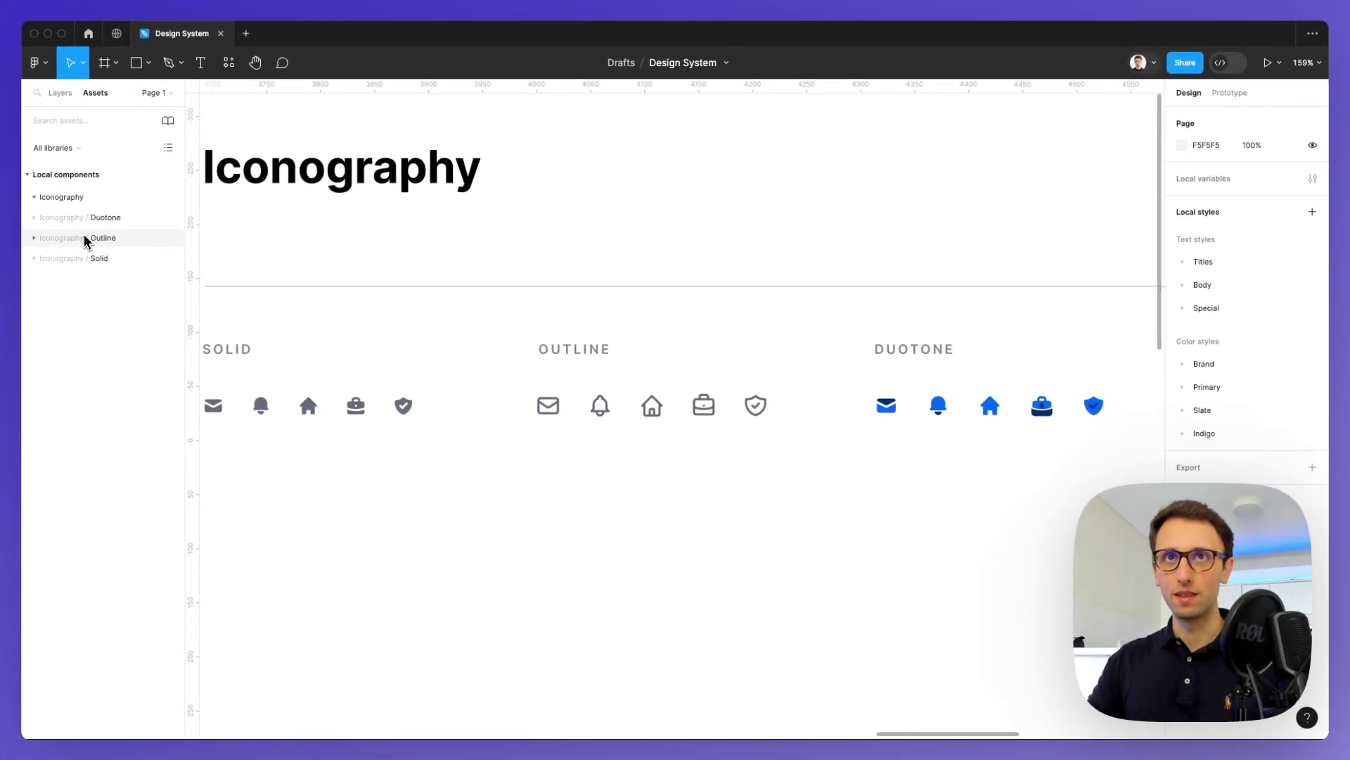
{"action": "left_click", "coordinate": [79, 120]}
{"action": "type", "text": "mail"}
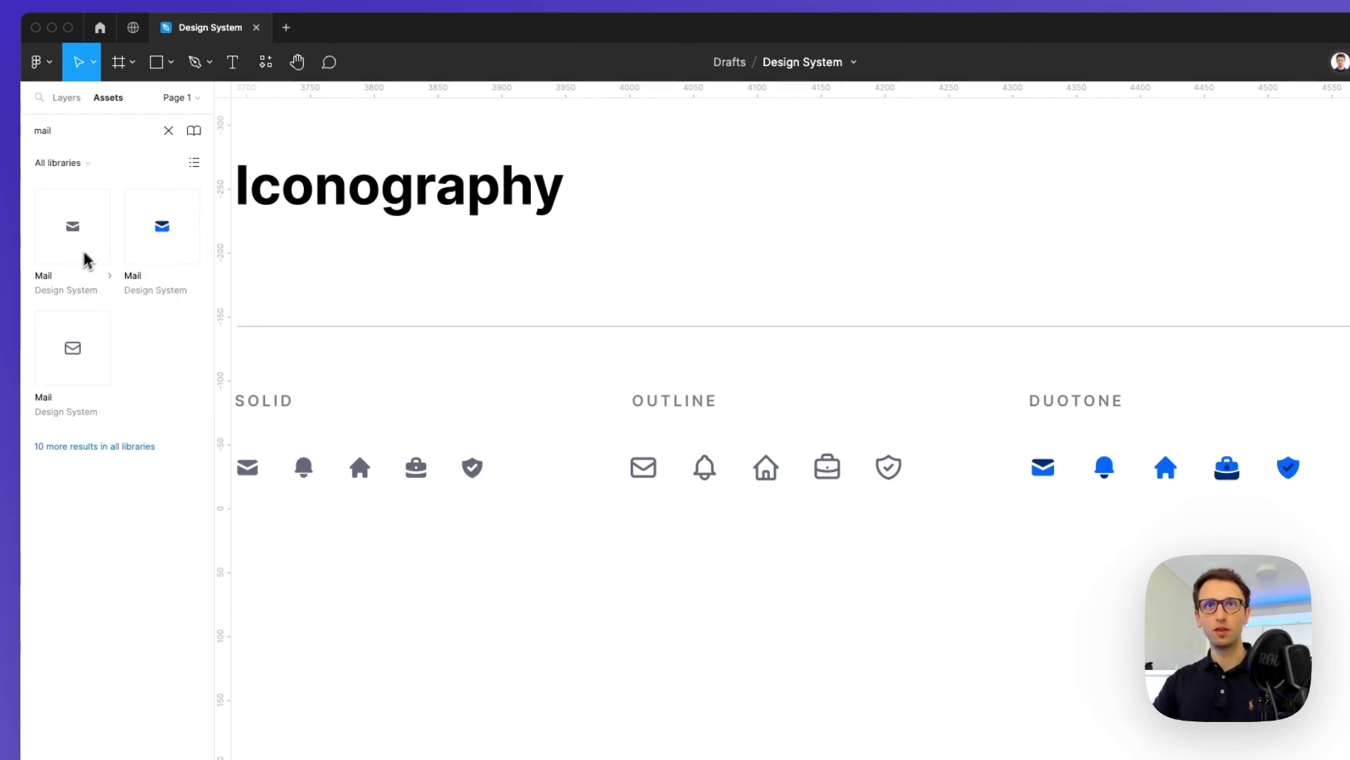
Step: Place duotone and outline Mail test instances on the canvas, then delete them
{"action": "left_click_drag", "start_coordinate": [163, 246], "coordinate": [618, 282]}
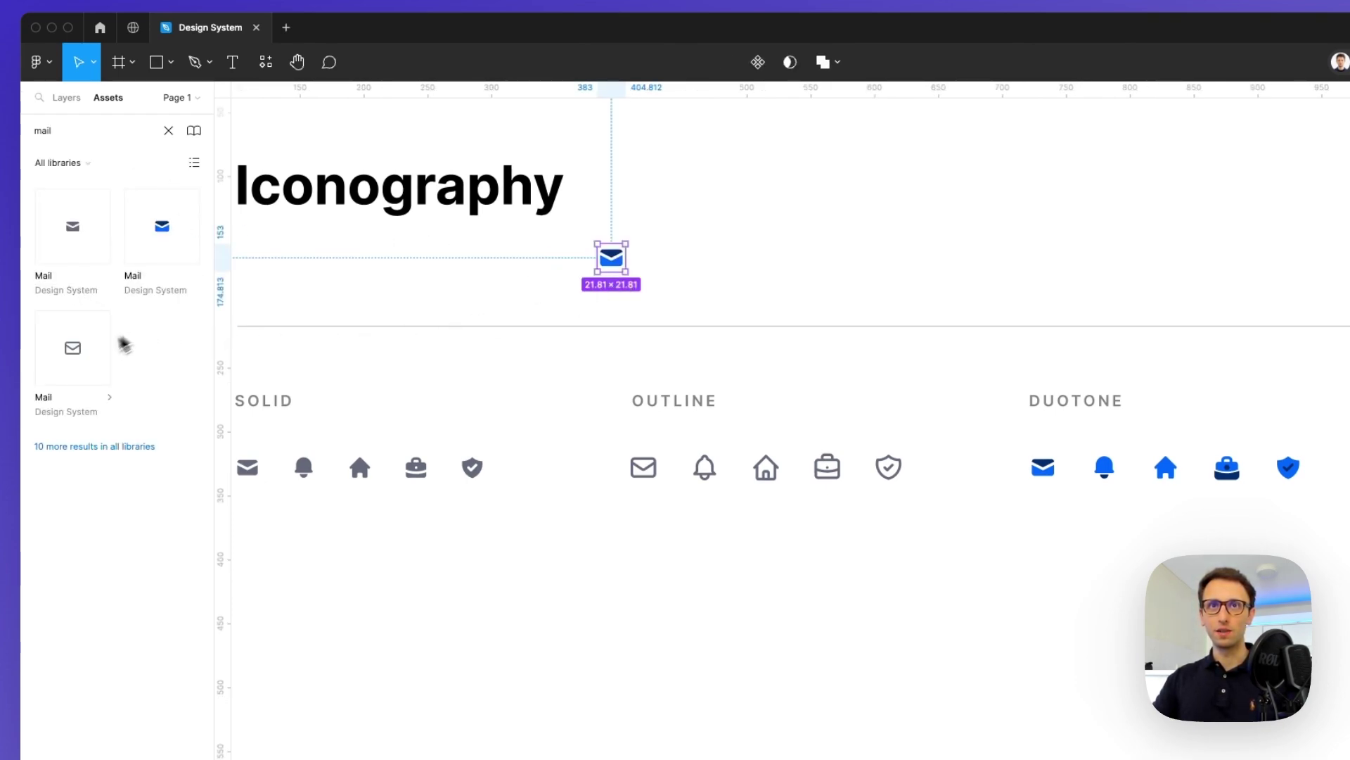
{"action": "left_click_drag", "start_coordinate": [74, 326], "coordinate": [713, 264]}
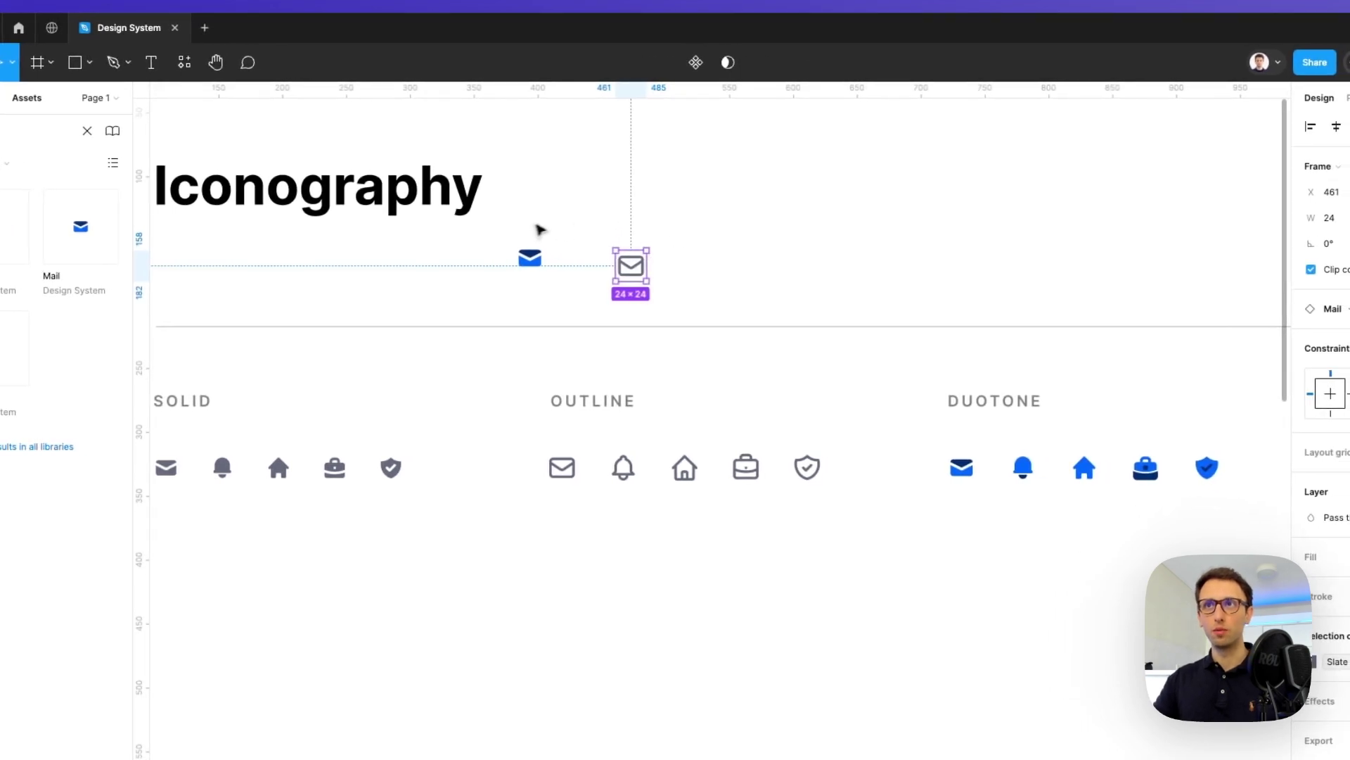
{"action": "left_click", "coordinate": [611, 255]}
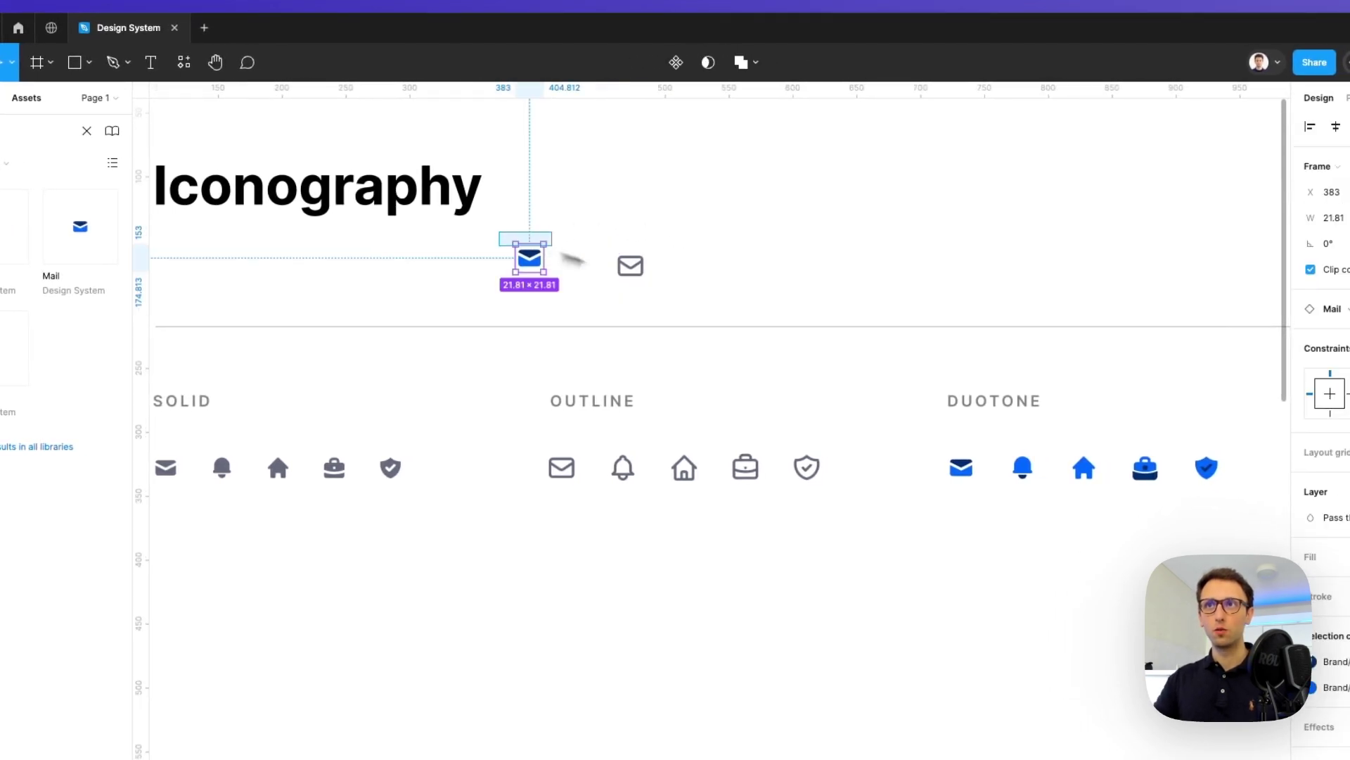
{"action": "left_click_drag", "start_coordinate": [500, 234], "coordinate": [692, 297]}
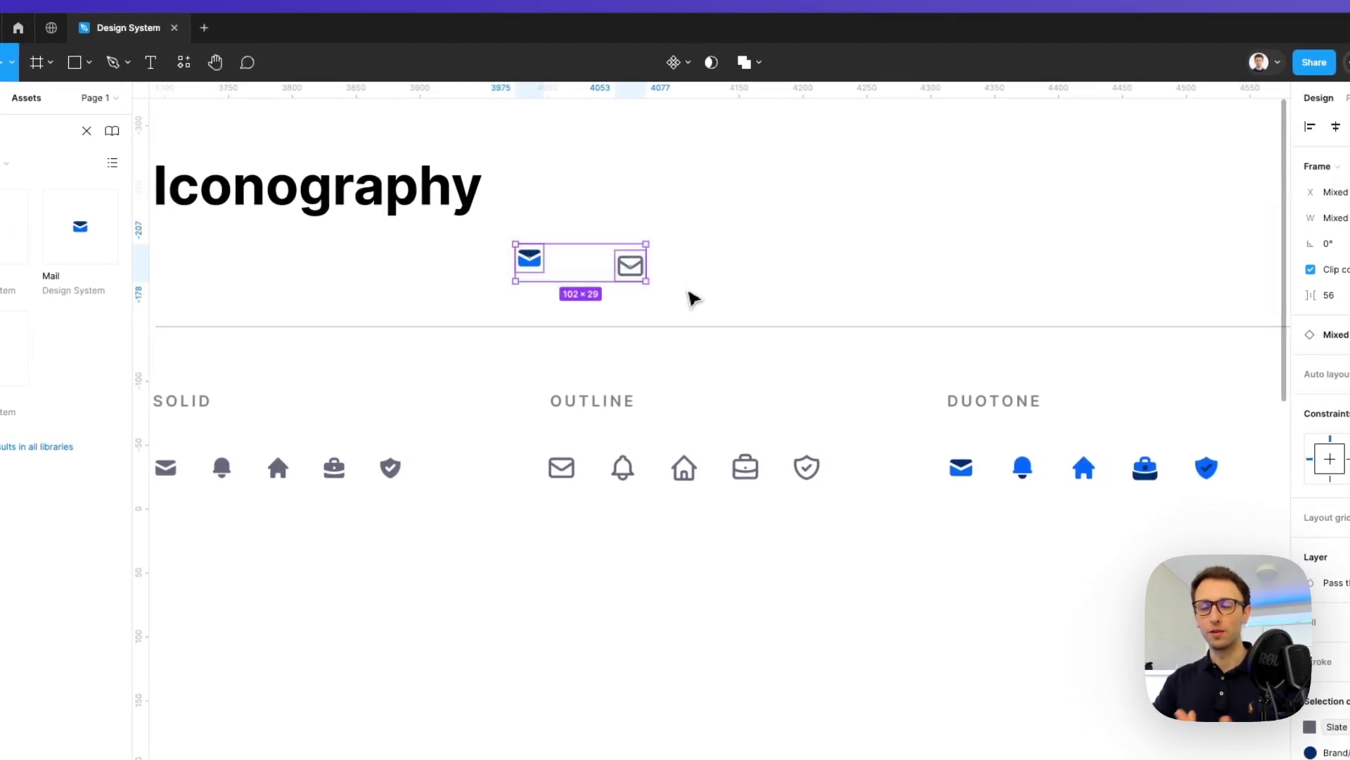
{"action": "key", "text": "Delete"}
{"action": "scroll", "coordinate": [687, 298], "scroll_direction": "left", "scroll_amount": 3}
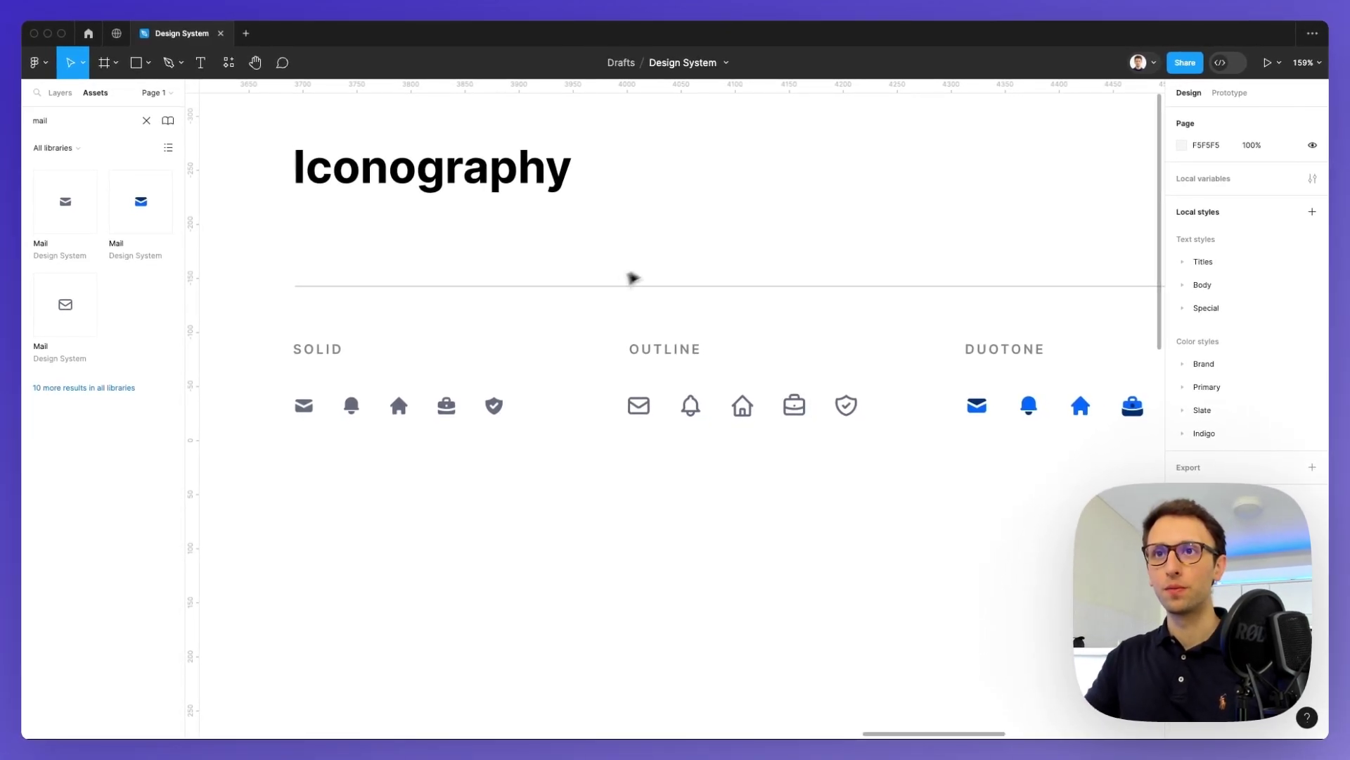
{"action": "left_click_drag", "start_coordinate": [330, 383], "coordinate": [595, 462]}
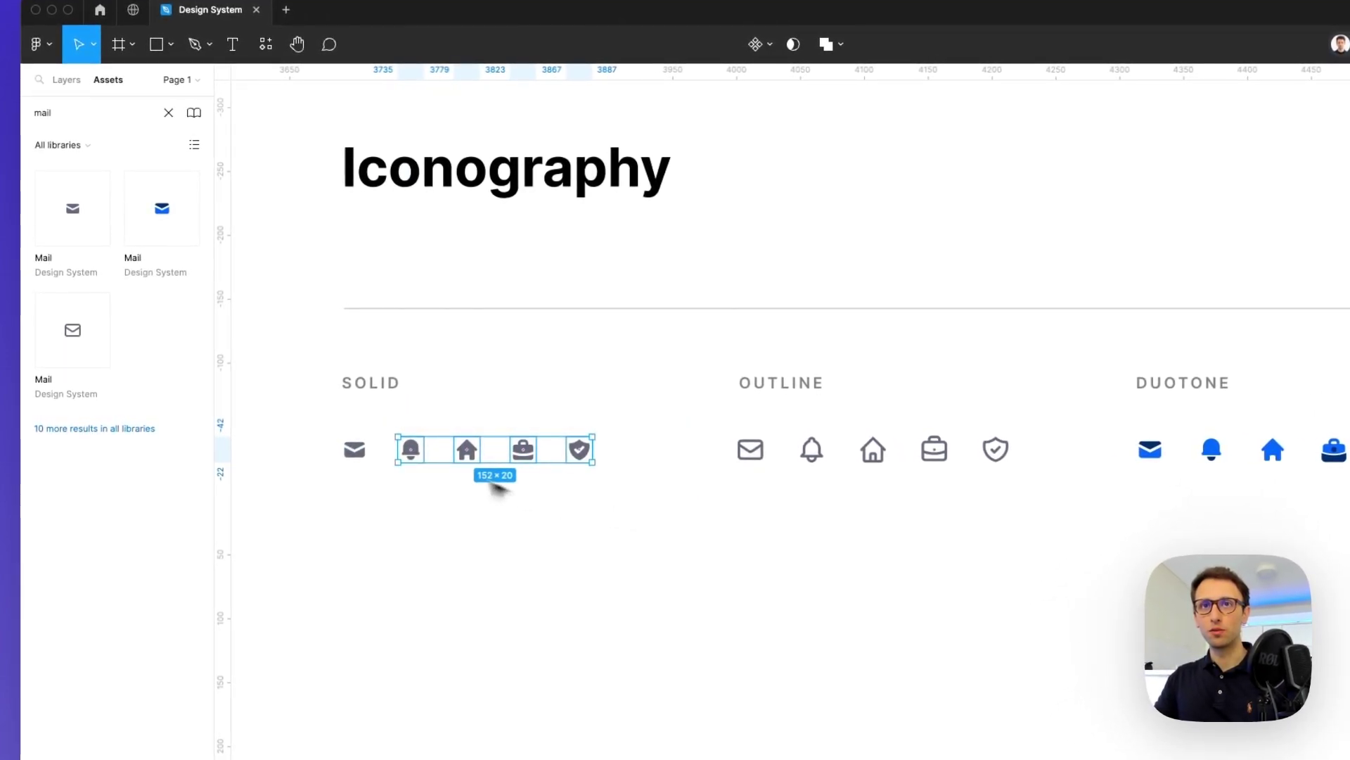
Step: Batch-rename the four solid icons to 'Solid / ' followed by their current names
{"action": "left_click", "coordinate": [70, 81]}
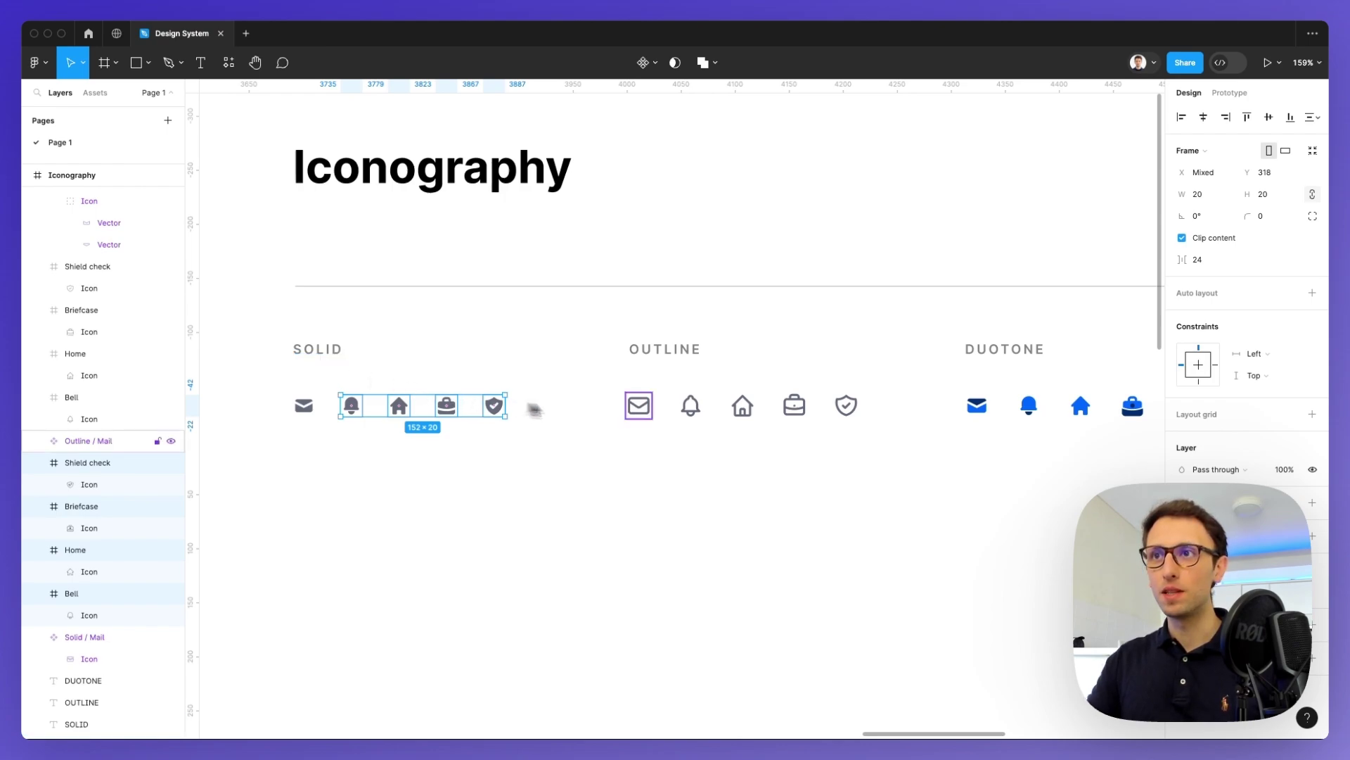
{"action": "scroll", "coordinate": [1084, 415], "scroll_direction": "right", "scroll_amount": 1}
{"action": "scroll", "coordinate": [1084, 415], "scroll_direction": "right", "scroll_amount": 3}
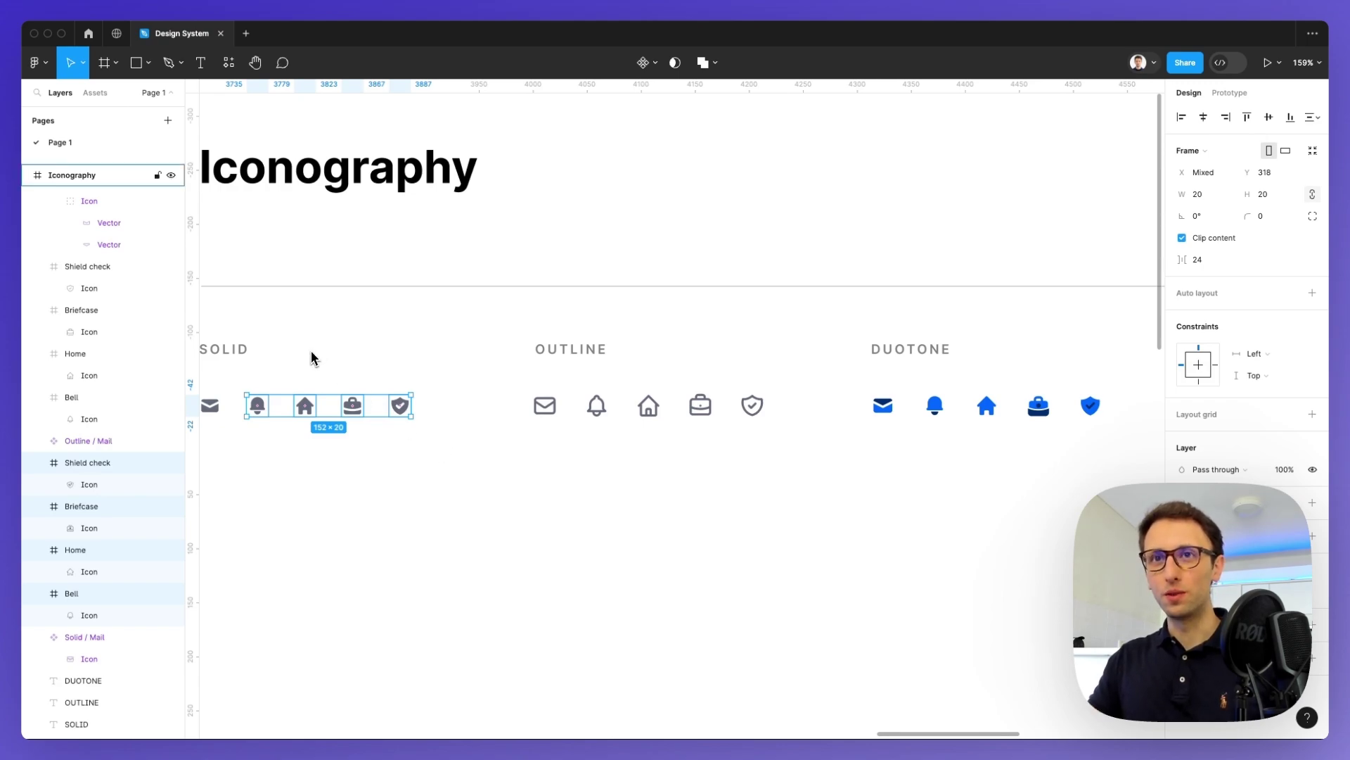
{"action": "key", "text": "super+r"}
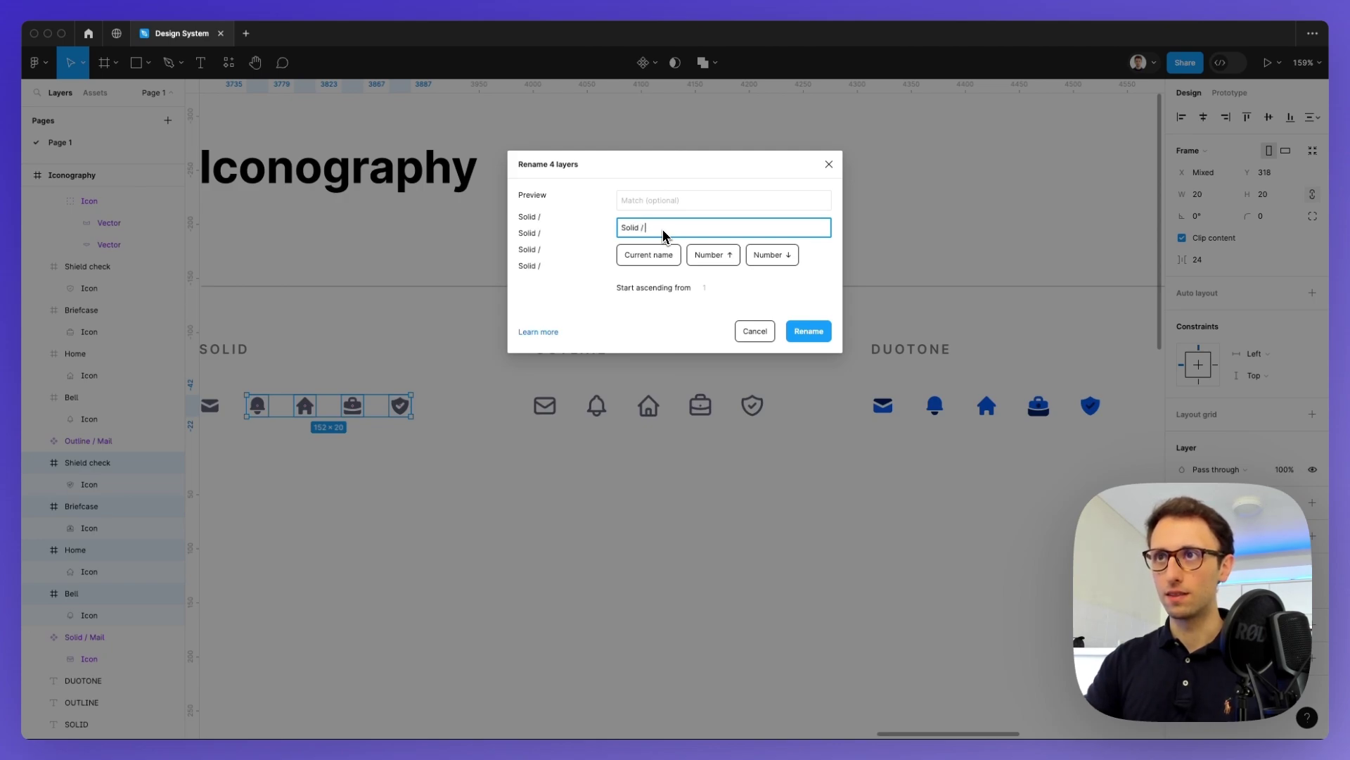
{"action": "left_click", "coordinate": [648, 255]}
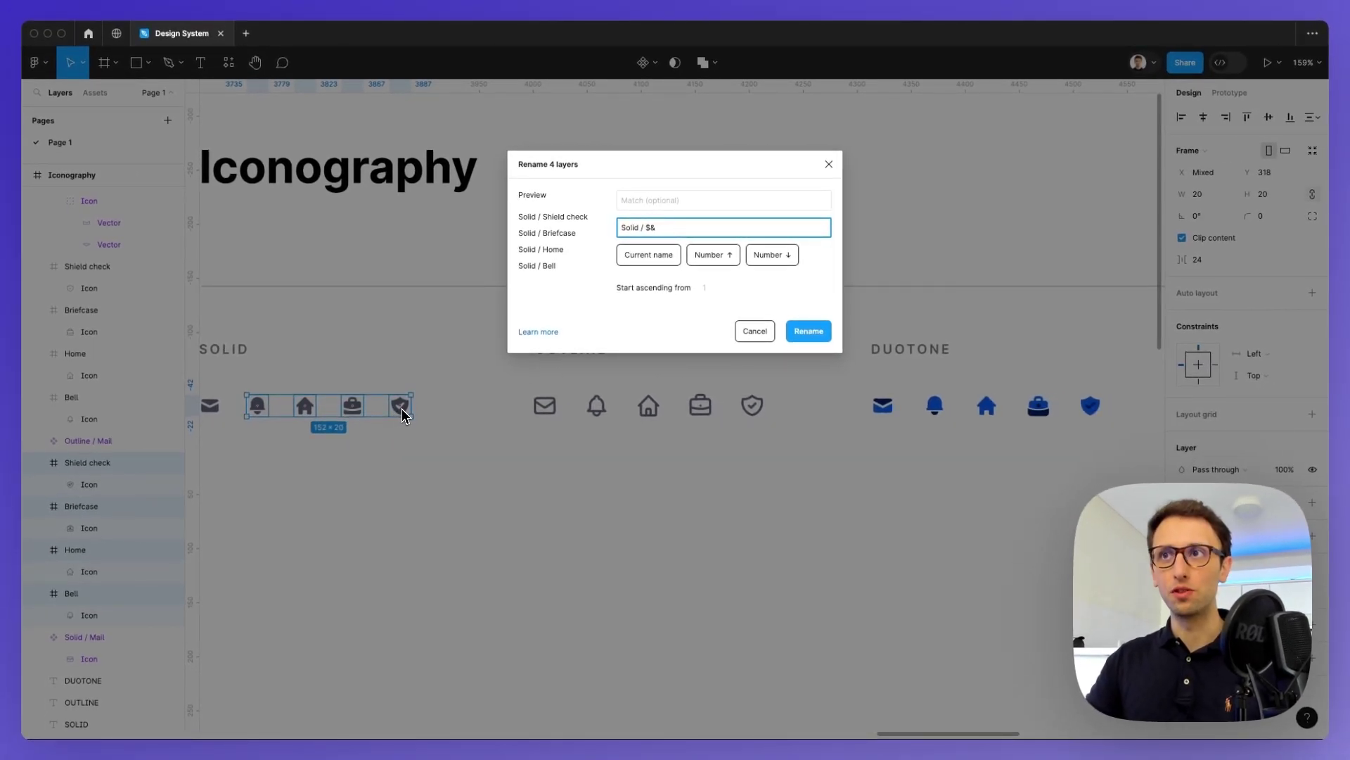
{"action": "left_click", "coordinate": [809, 331]}
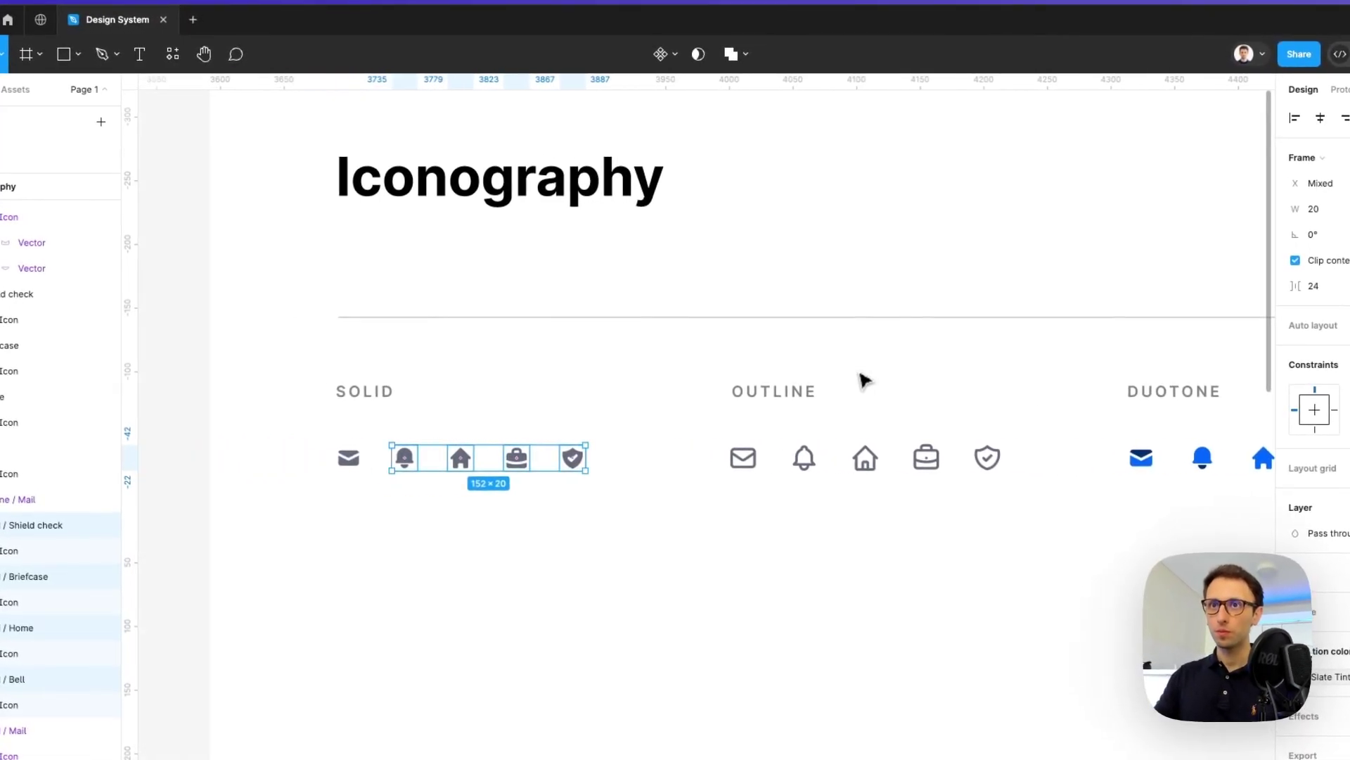
Step: Make the four solid icons separate components instead of one combined component
{"action": "scroll", "coordinate": [492, 422], "scroll_direction": "left", "scroll_amount": 2}
{"action": "left_click", "coordinate": [205, 383]}
{"action": "left_click_drag", "start_coordinate": [524, 425], "coordinate": [791, 524]}
{"action": "left_click", "coordinate": [662, 53]}
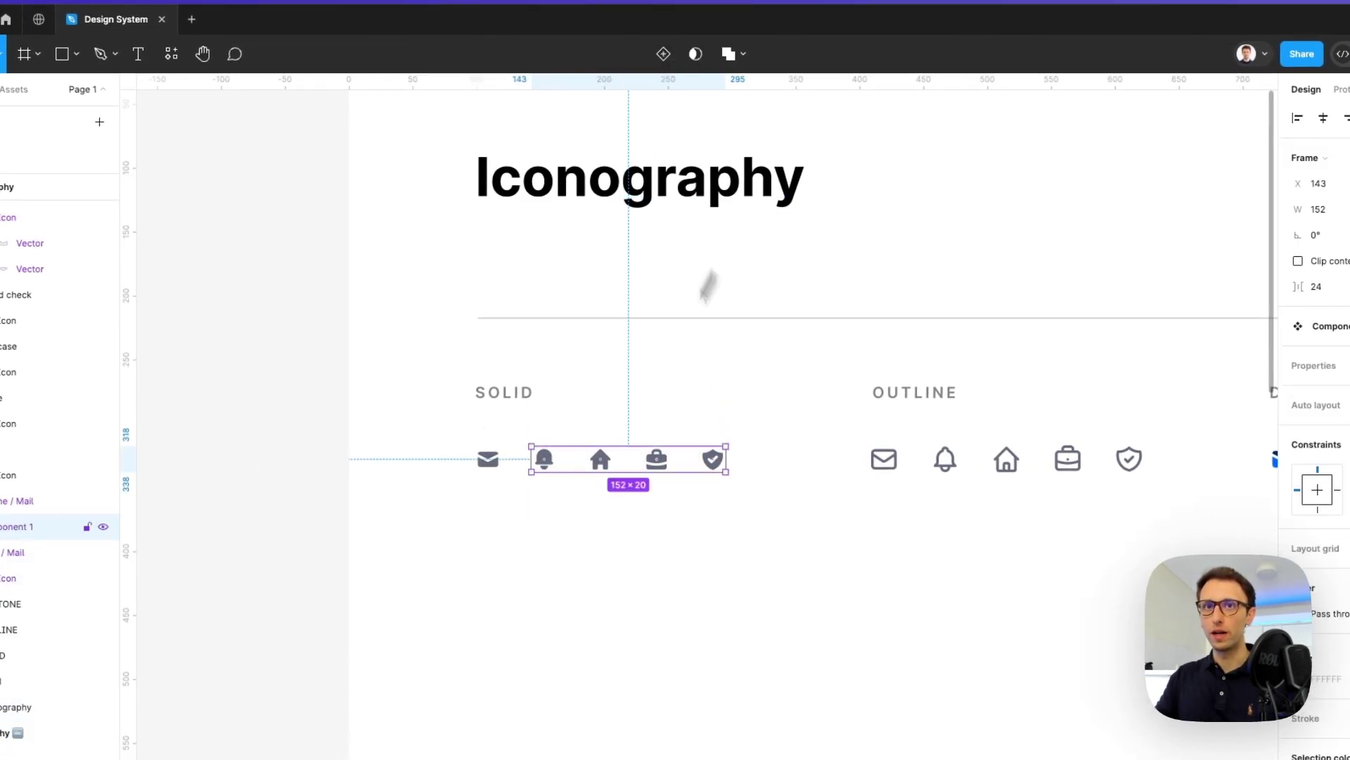
{"action": "key", "text": "ctrl+z"}
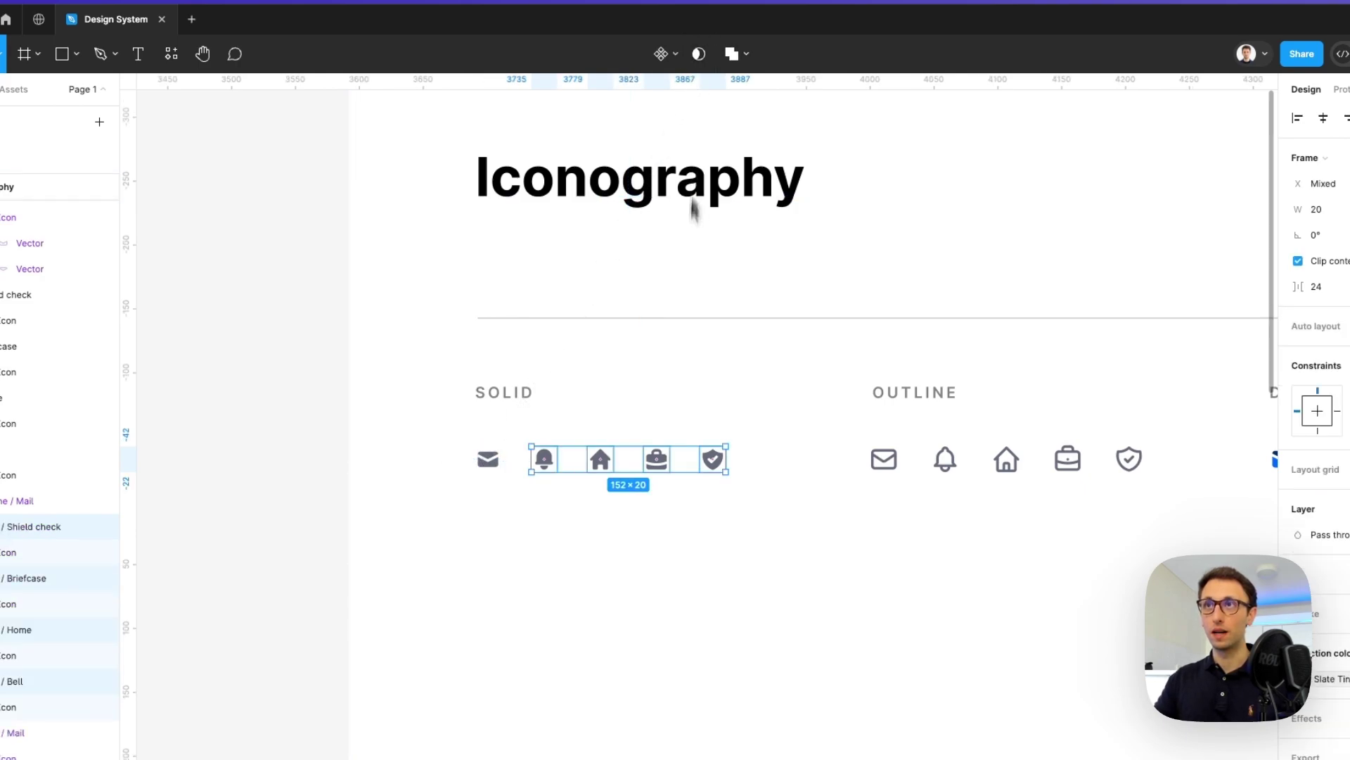
{"action": "left_click", "coordinate": [675, 55]}
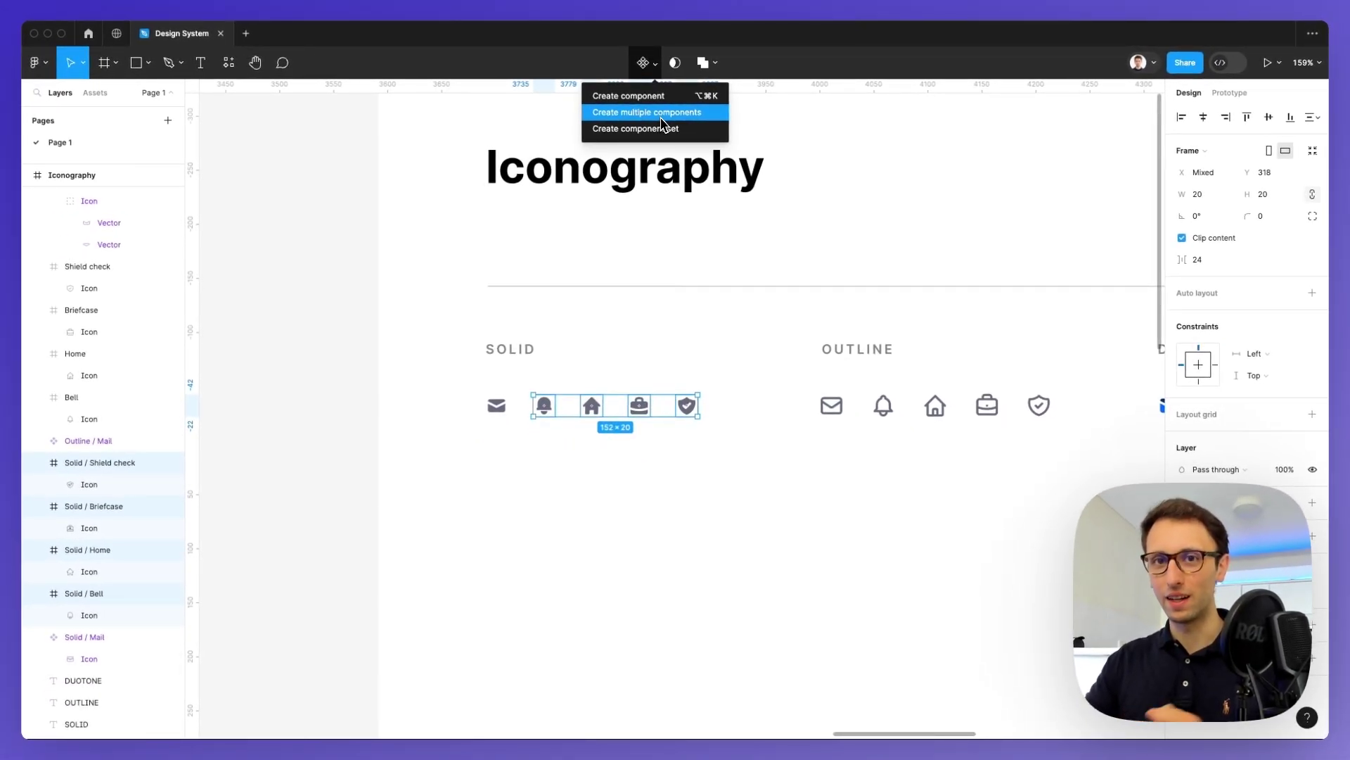
{"action": "left_click", "coordinate": [661, 116]}
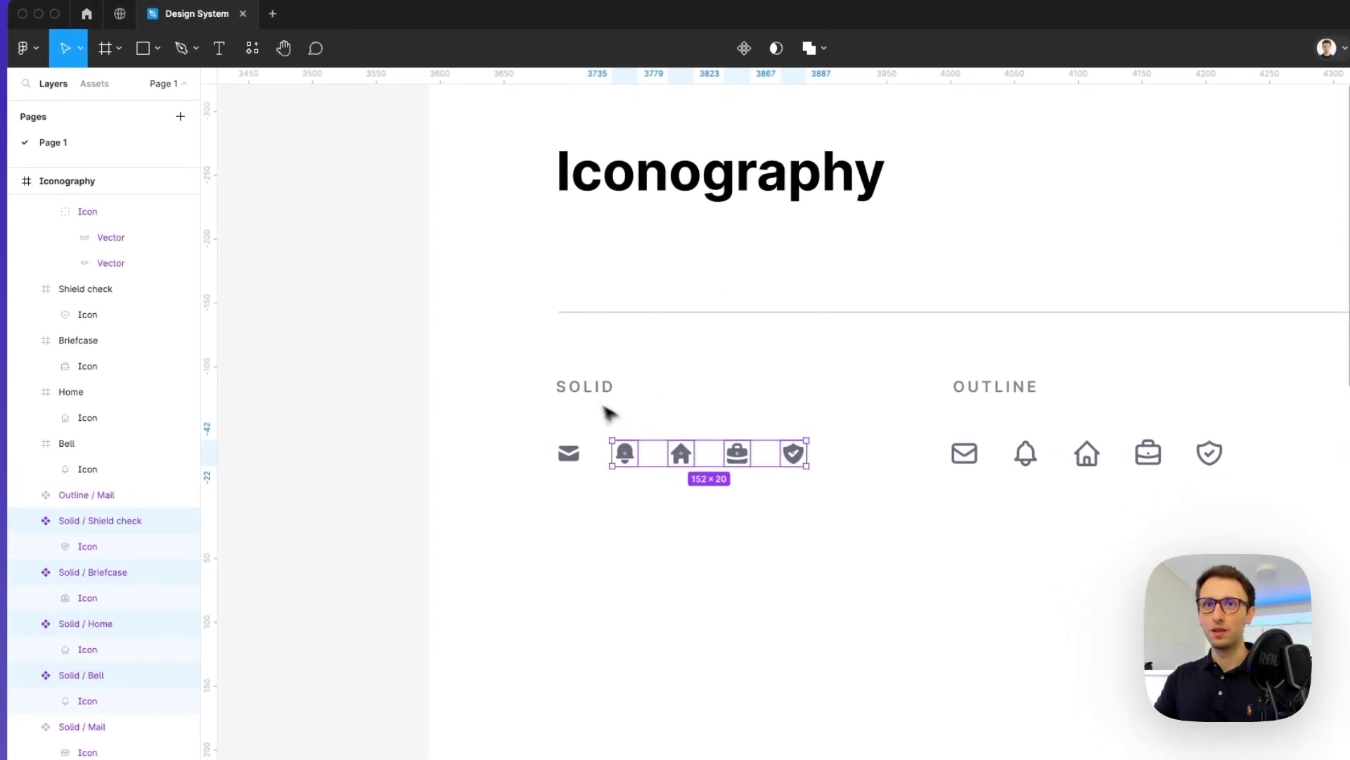
Step: Clear the mail search and expand the Iconography / Solid asset group
{"action": "left_click", "coordinate": [401, 377]}
{"action": "left_click", "coordinate": [95, 84]}
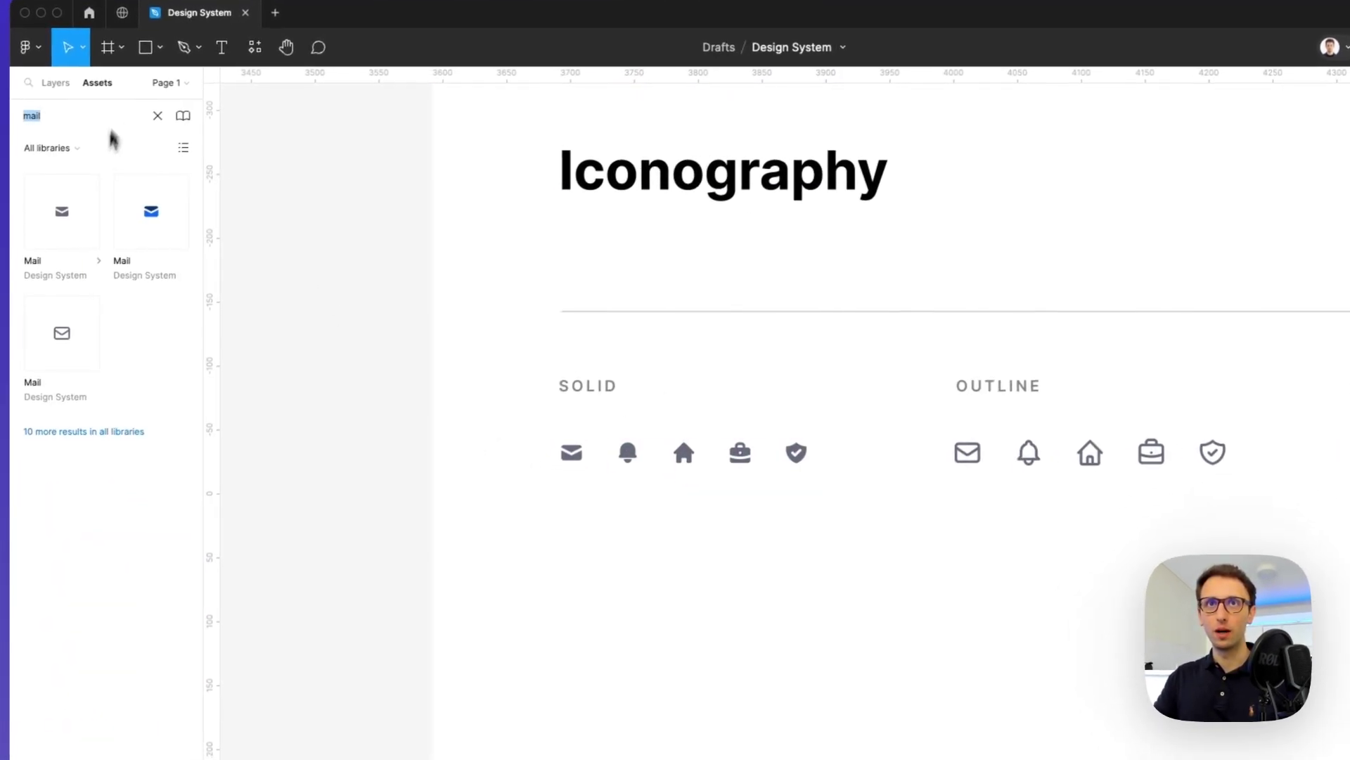
{"action": "key", "text": "BackSpace"}
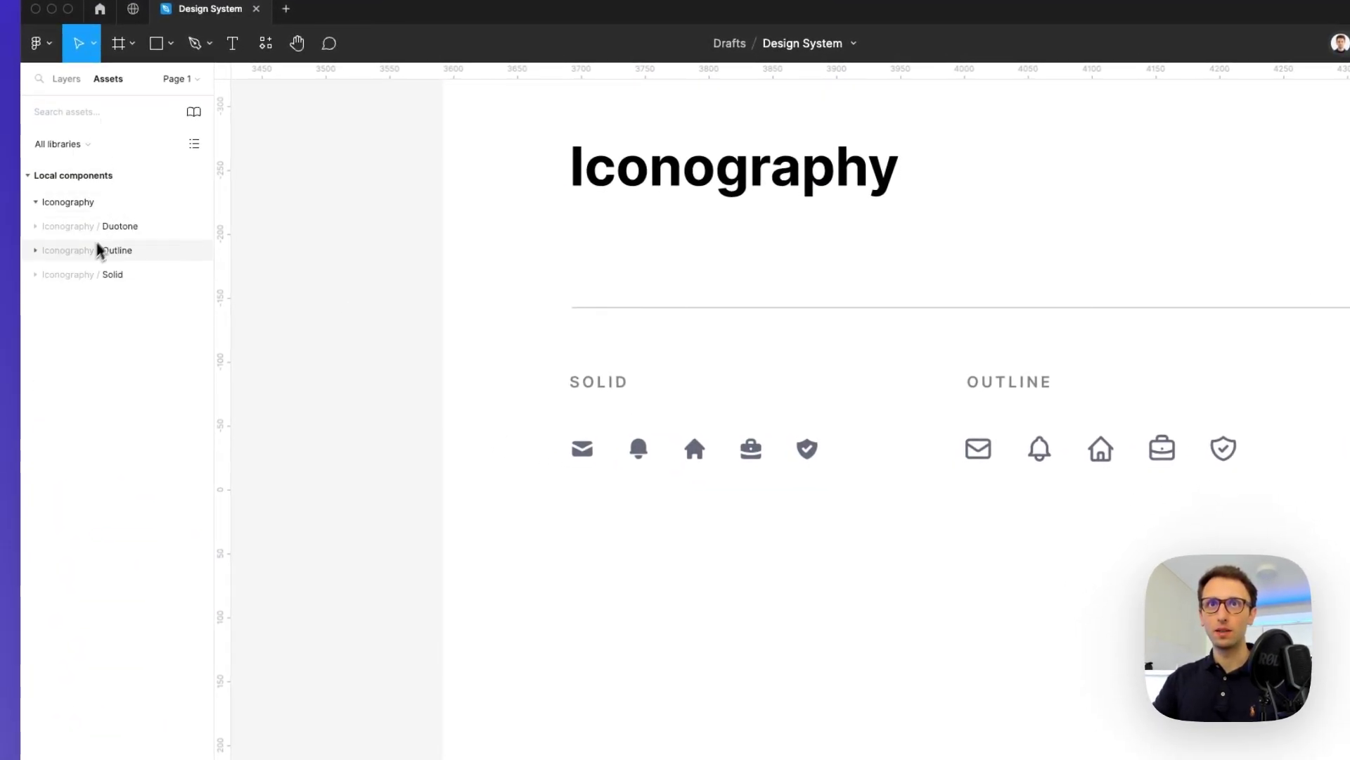
{"action": "left_click", "coordinate": [35, 275]}
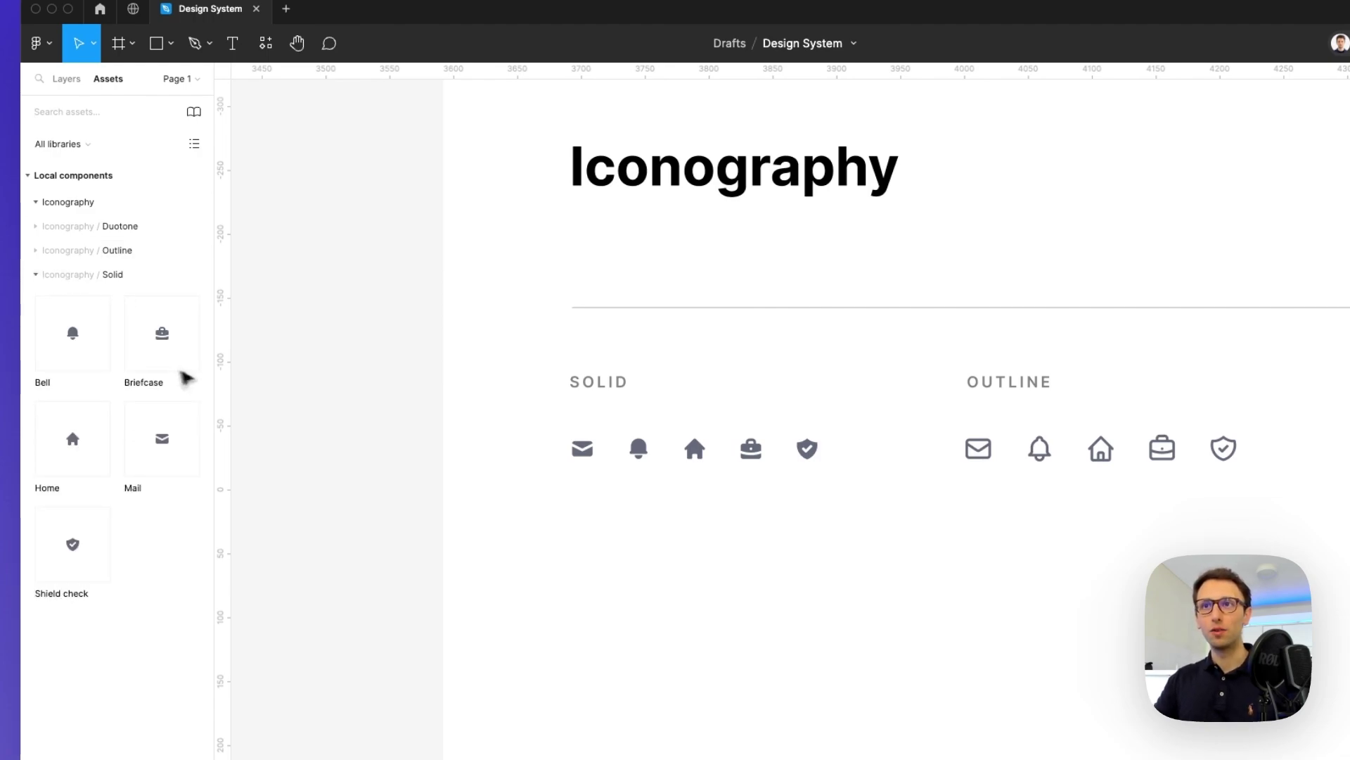
{"action": "left_click", "coordinate": [642, 452]}
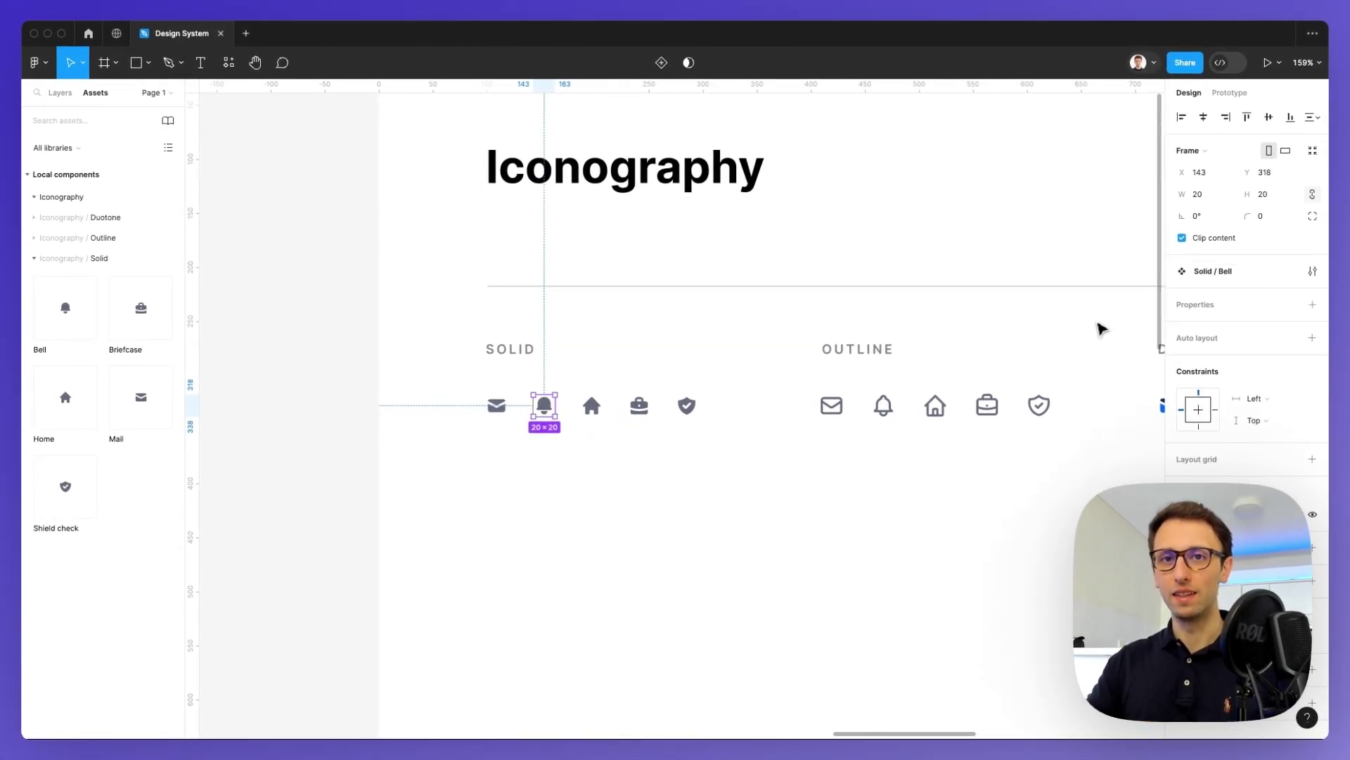
{"action": "scroll", "coordinate": [1101, 329], "scroll_direction": "right", "scroll_amount": 5}
Step: Batch-rename the four outline icons to 'Outline / ' followed by their current names
{"action": "left_click", "coordinate": [711, 406]}
{"action": "left_click_drag", "start_coordinate": [685, 376], "coordinate": [923, 457]}
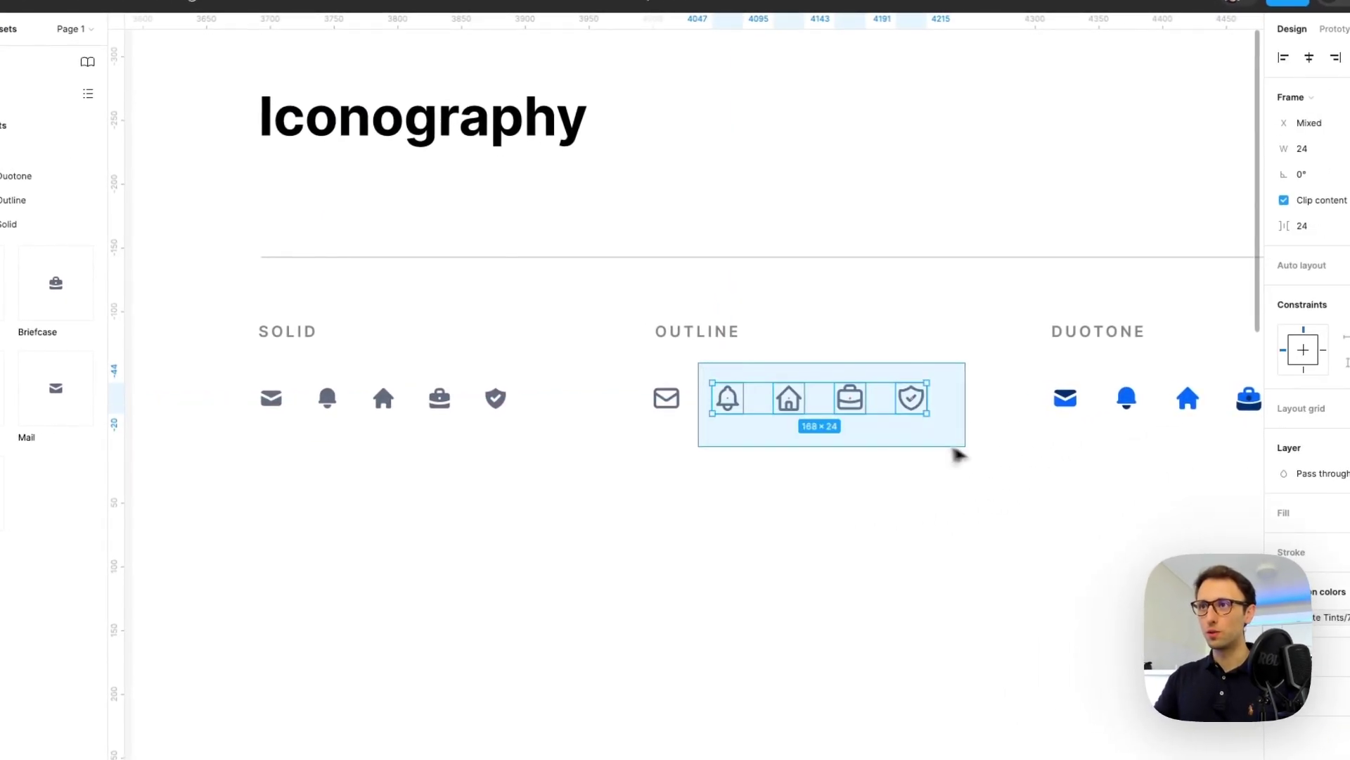
{"action": "scroll", "coordinate": [978, 457], "scroll_direction": "right", "scroll_amount": 3}
{"action": "left_click", "coordinate": [60, 98]}
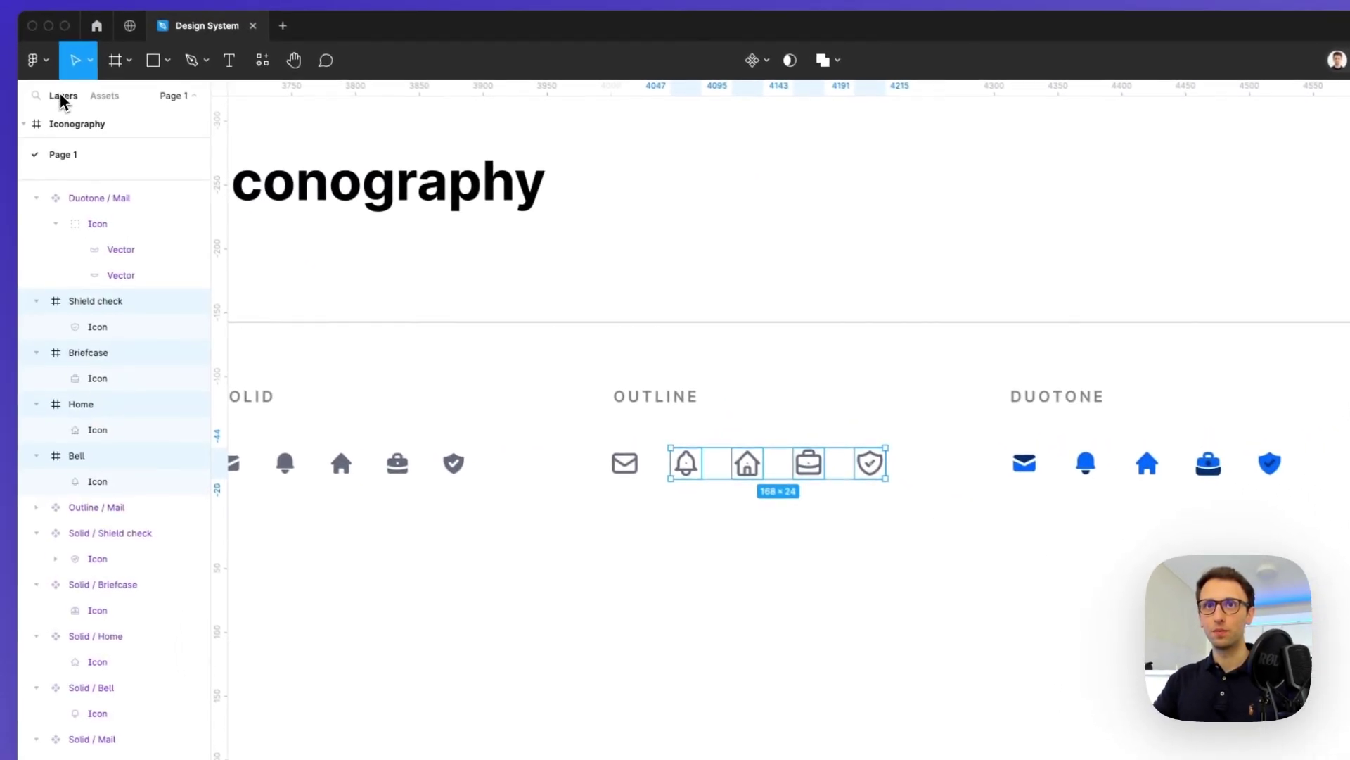
{"action": "key", "text": "super+r"}
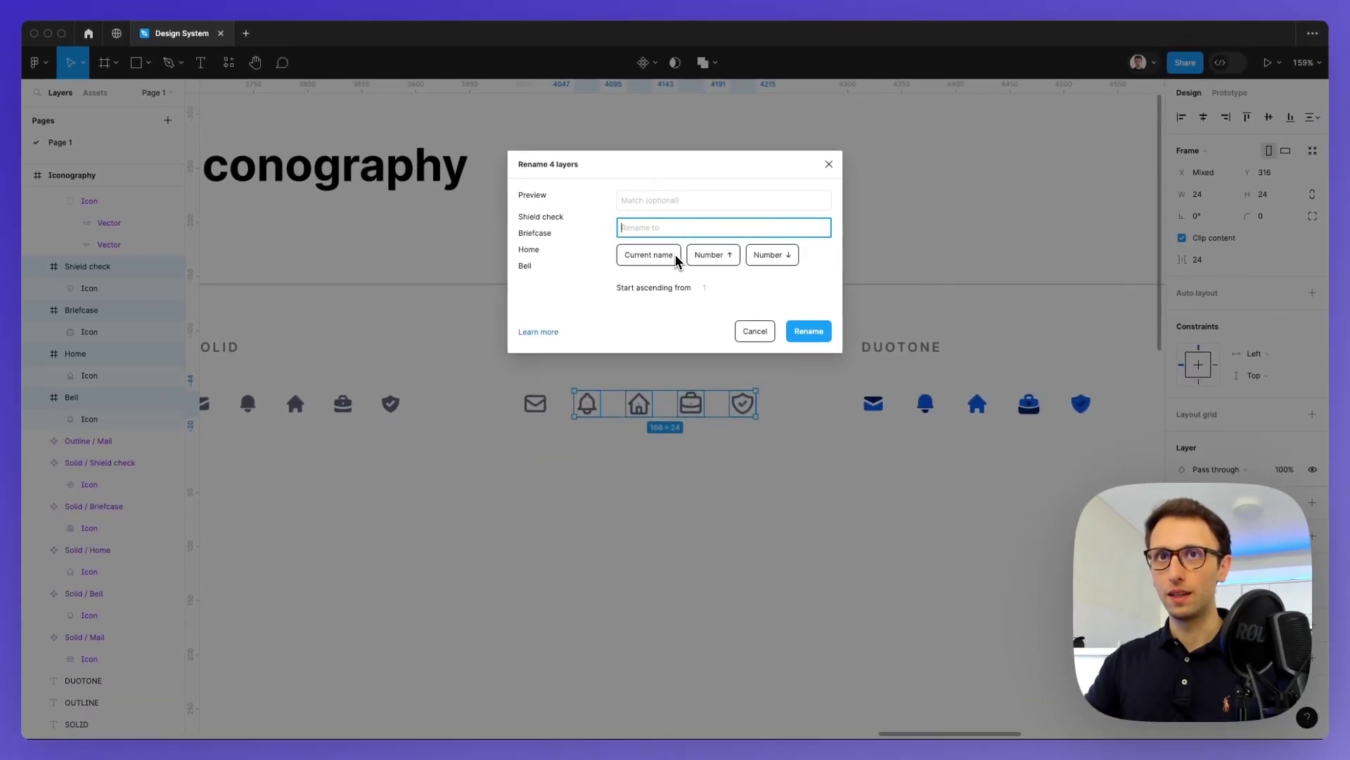
{"action": "type", "text": "Outline /"}
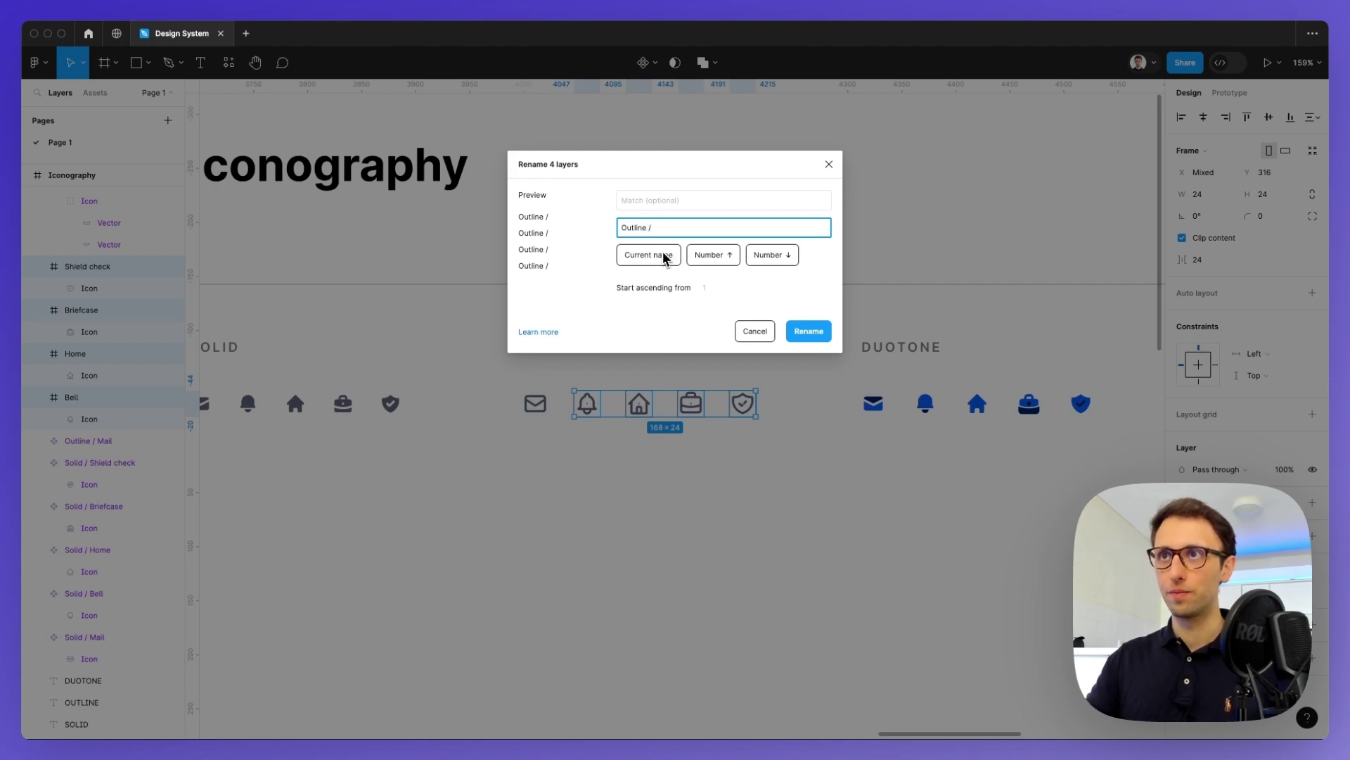
{"action": "left_click", "coordinate": [663, 256]}
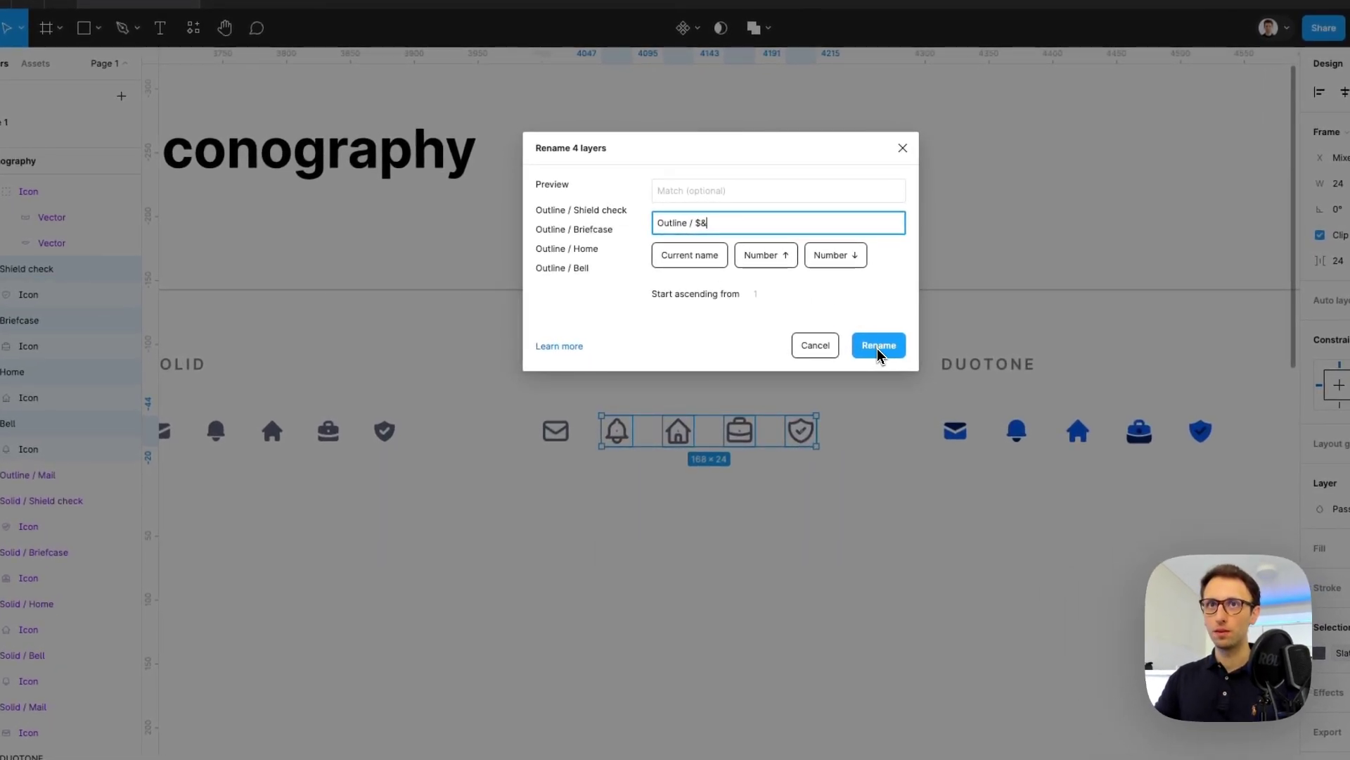
{"action": "left_click", "coordinate": [878, 346]}
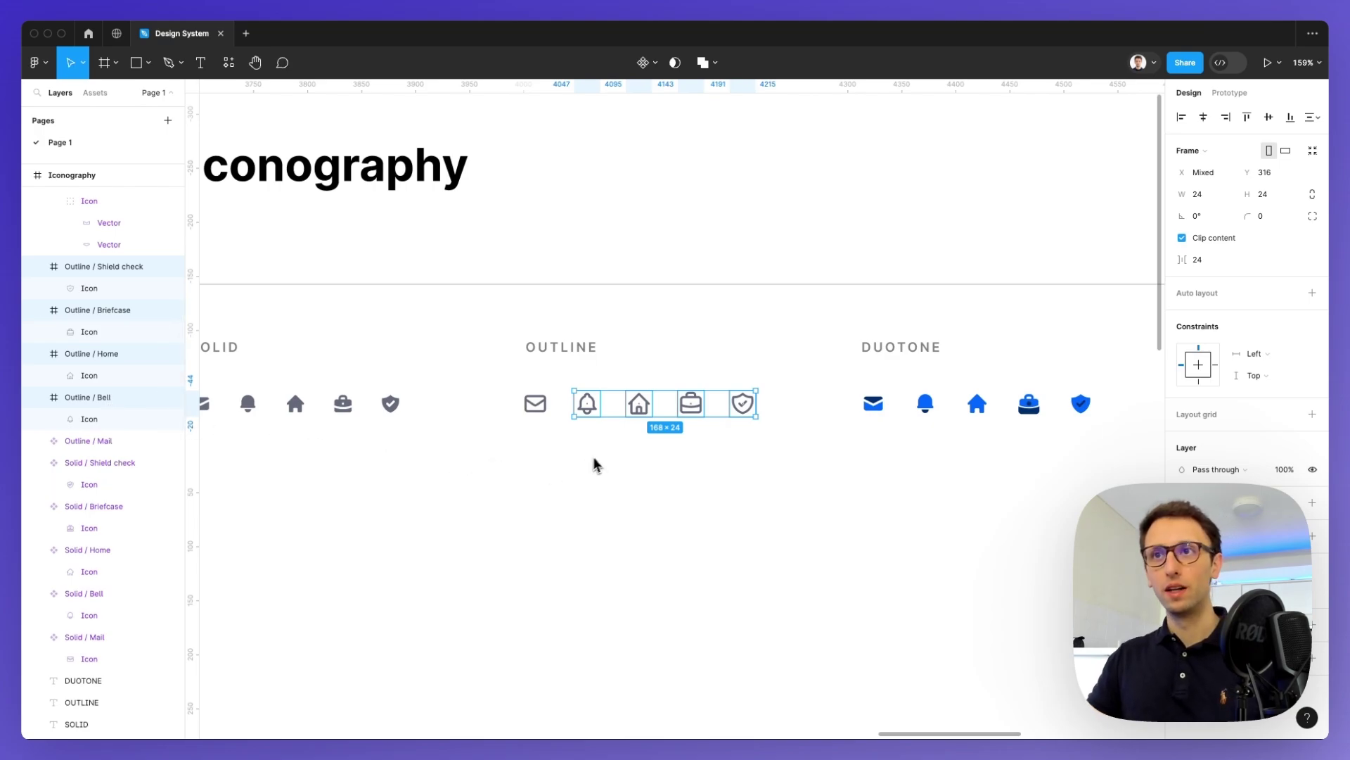
Step: Make each of the four outline icons its own component
{"action": "left_click", "coordinate": [646, 63]}
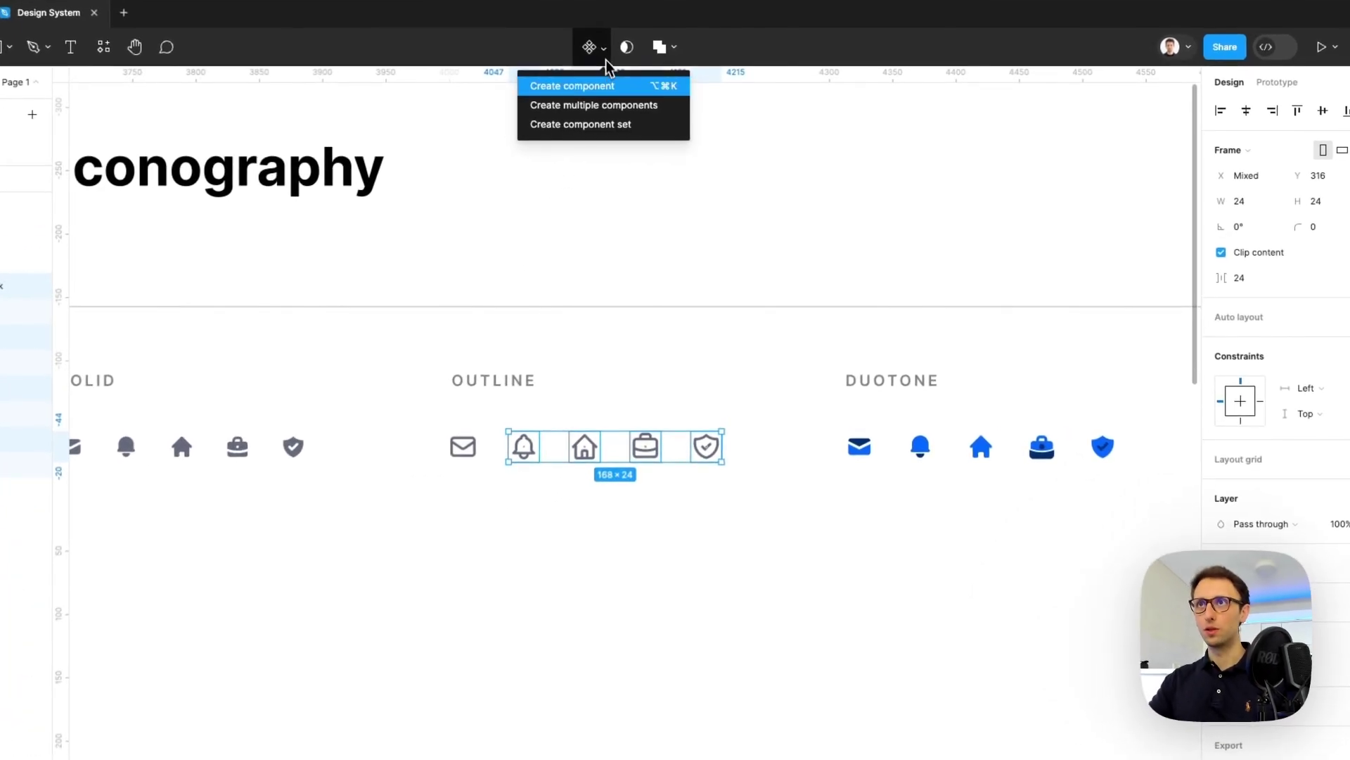
{"action": "left_click", "coordinate": [601, 105]}
{"action": "scroll", "coordinate": [541, 505], "scroll_direction": "right", "scroll_amount": 3}
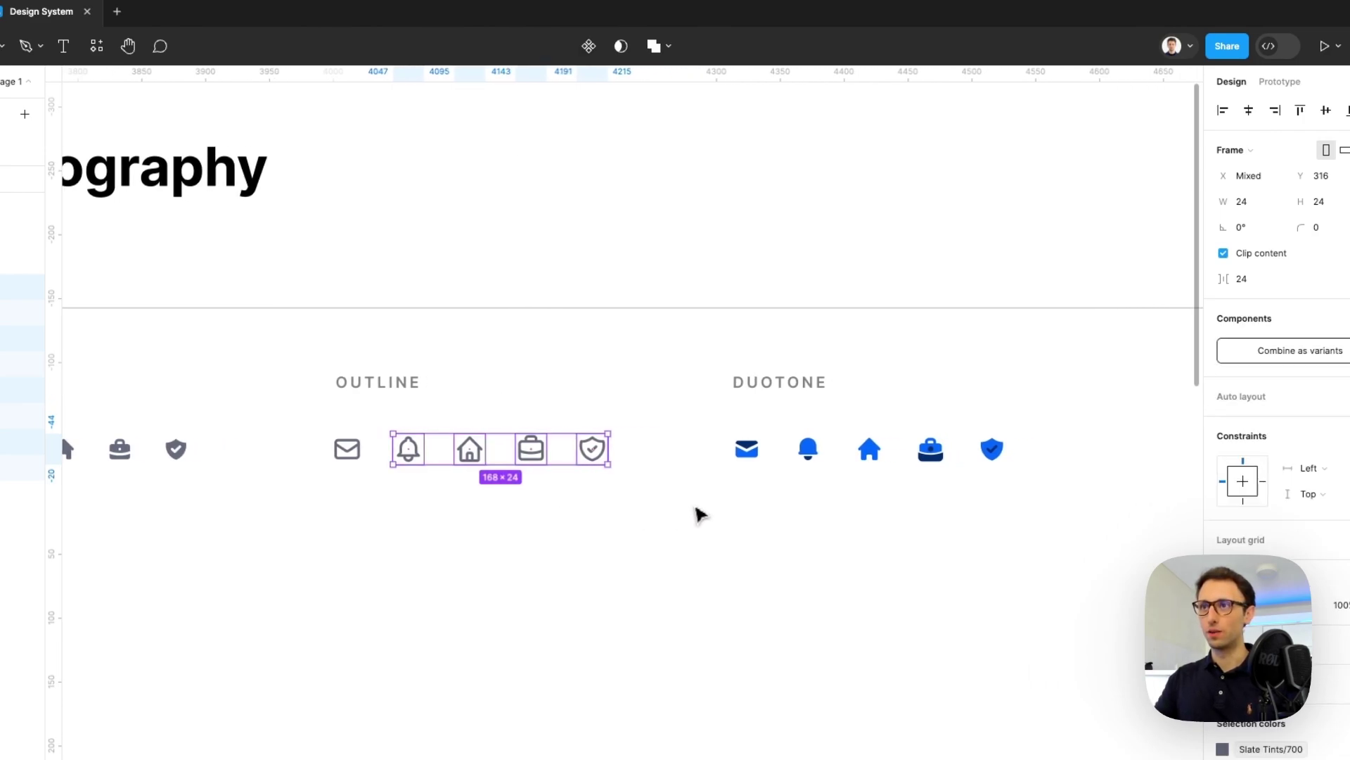
Step: Batch-rename the four duotone icons to 'Duotone / ' followed by their current names
{"action": "left_click_drag", "start_coordinate": [776, 433], "coordinate": [1073, 535]}
{"action": "scroll", "coordinate": [586, 524], "scroll_direction": "right", "scroll_amount": 2}
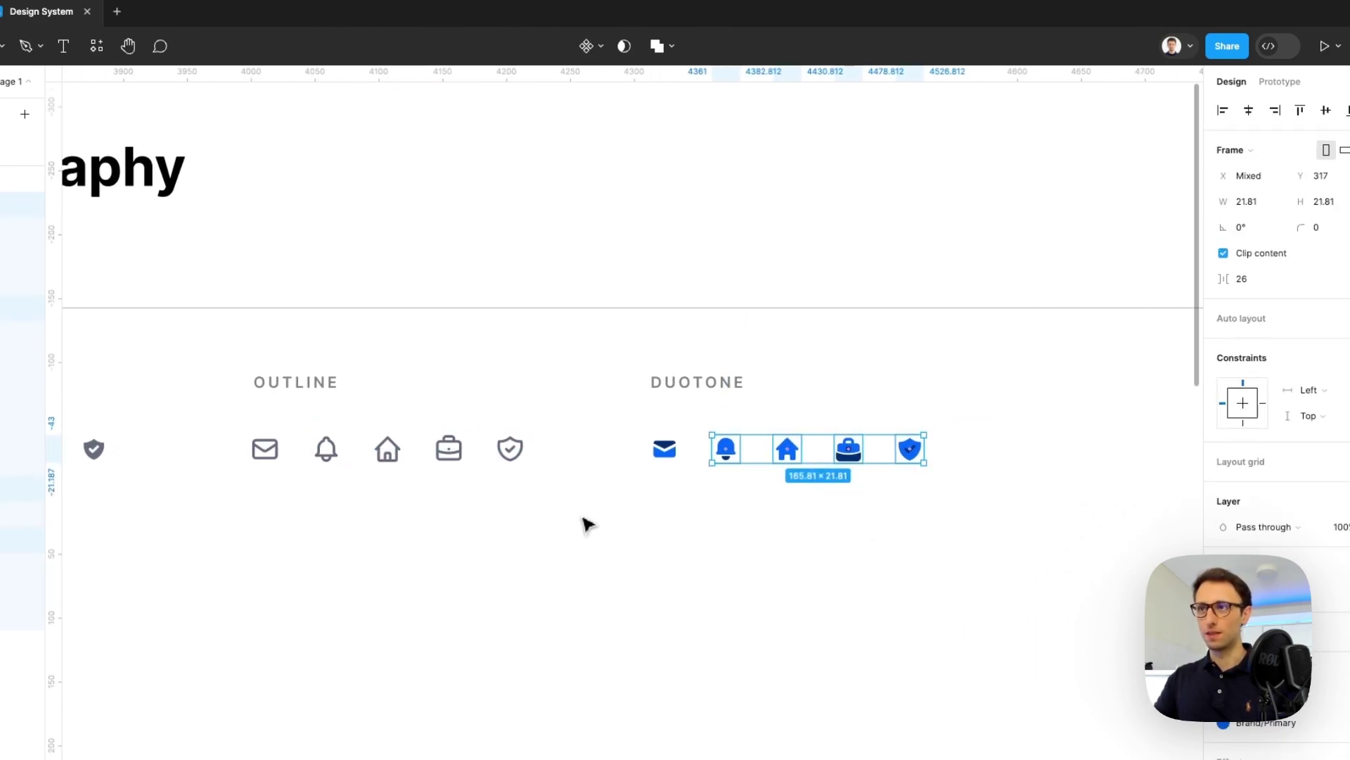
{"action": "key", "text": "super+r"}
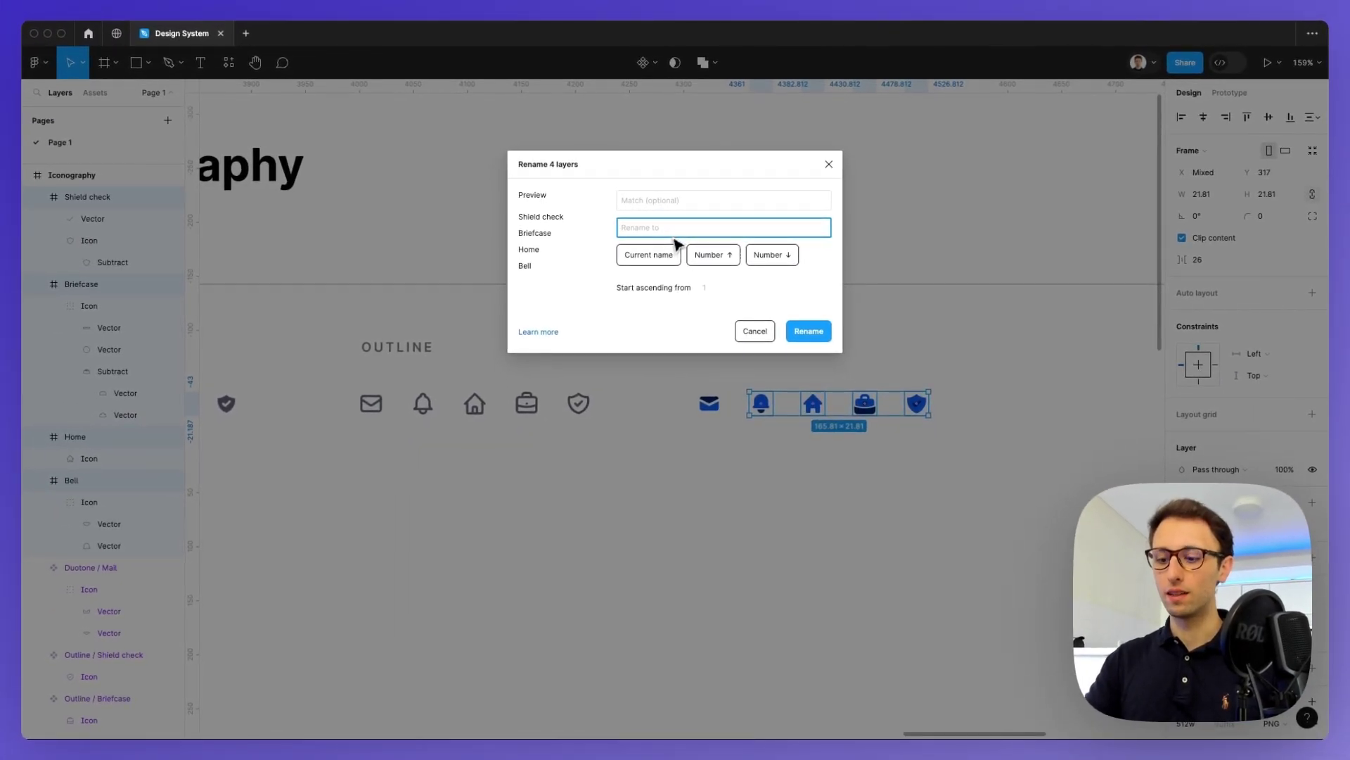
{"action": "type", "text": "Duoton"}
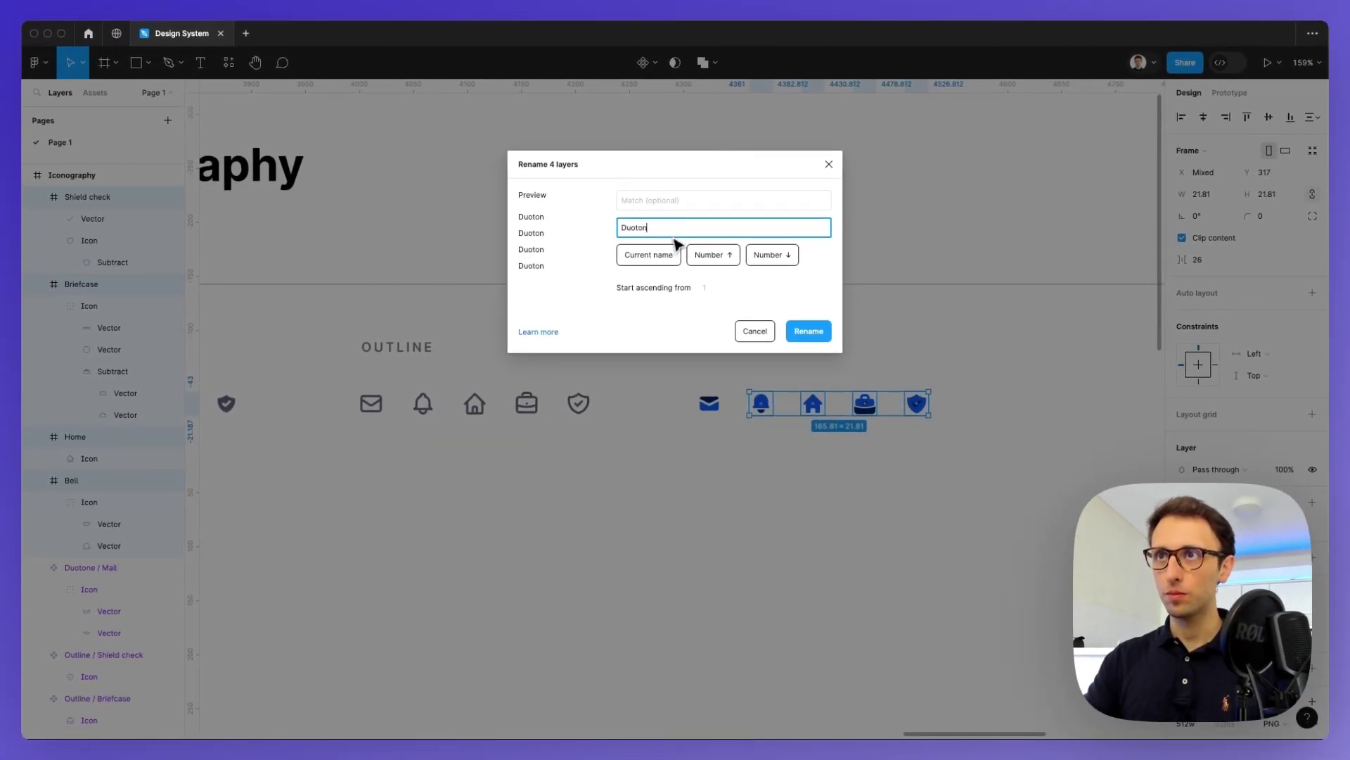
{"action": "type", "text": "e /"}
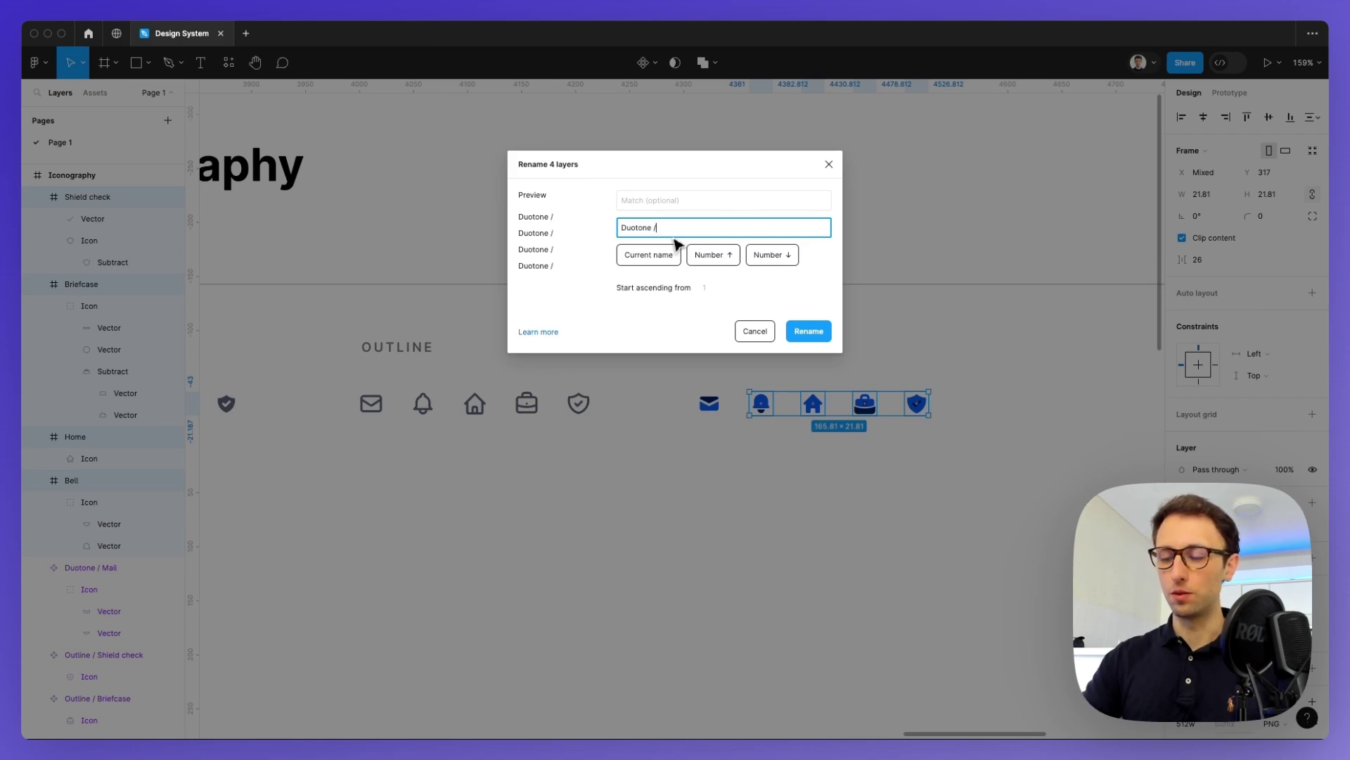
{"action": "left_click", "coordinate": [656, 261]}
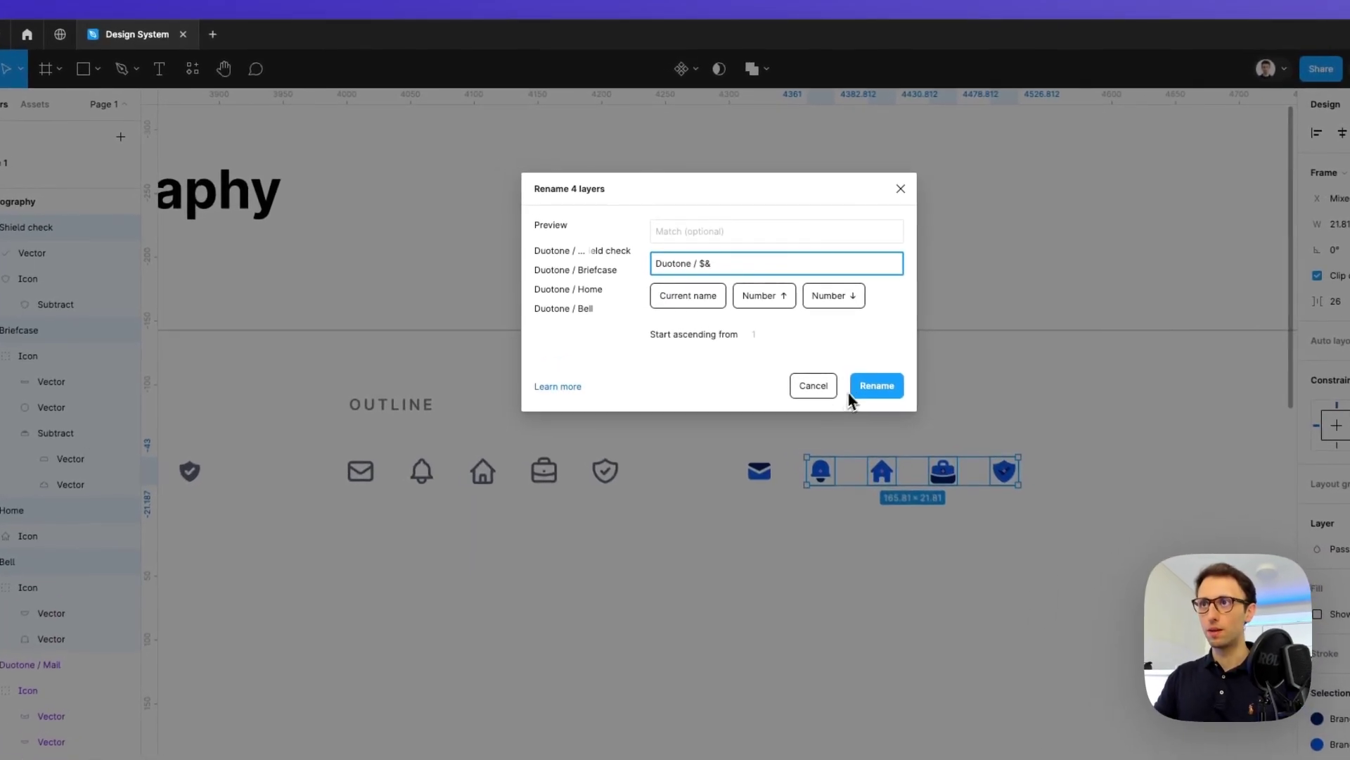
{"action": "left_click", "coordinate": [859, 396]}
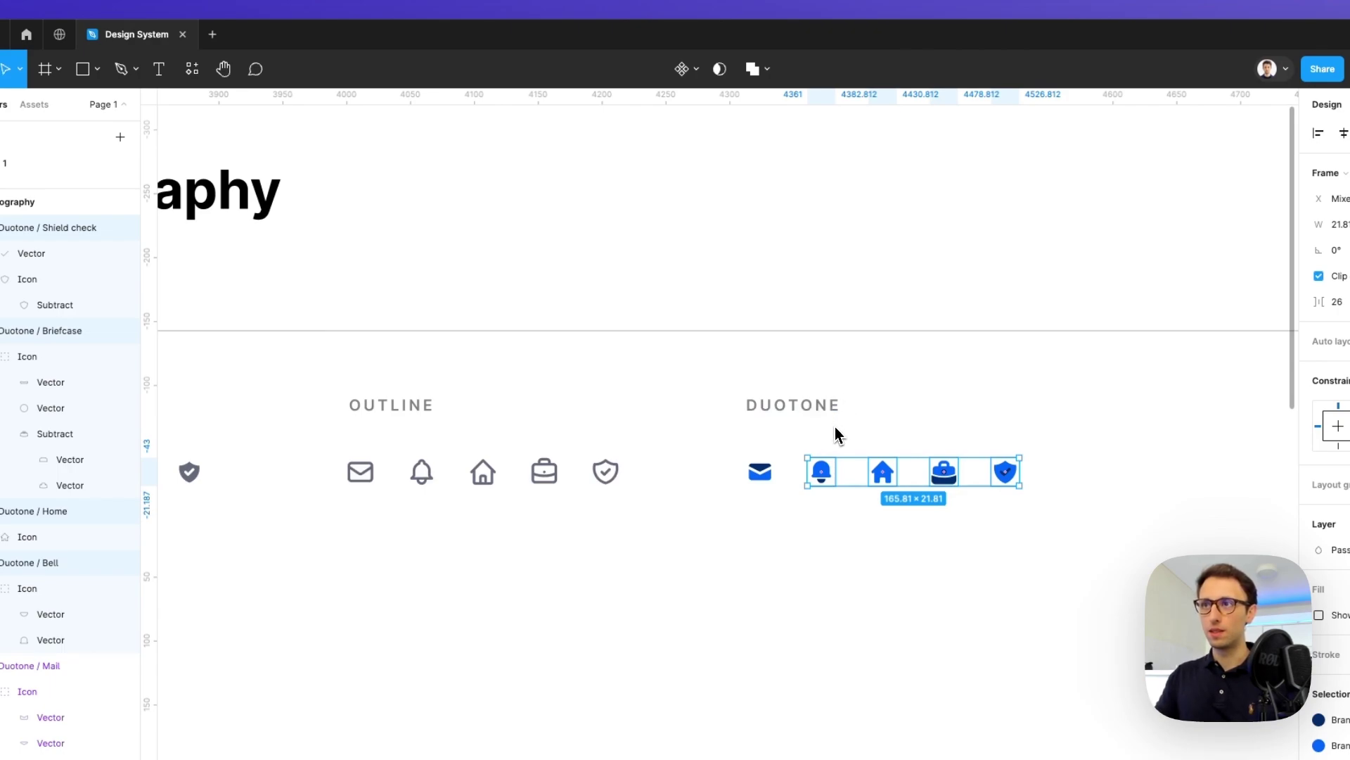
Step: Make each of the four duotone icons its own component
{"action": "left_click", "coordinate": [687, 69]}
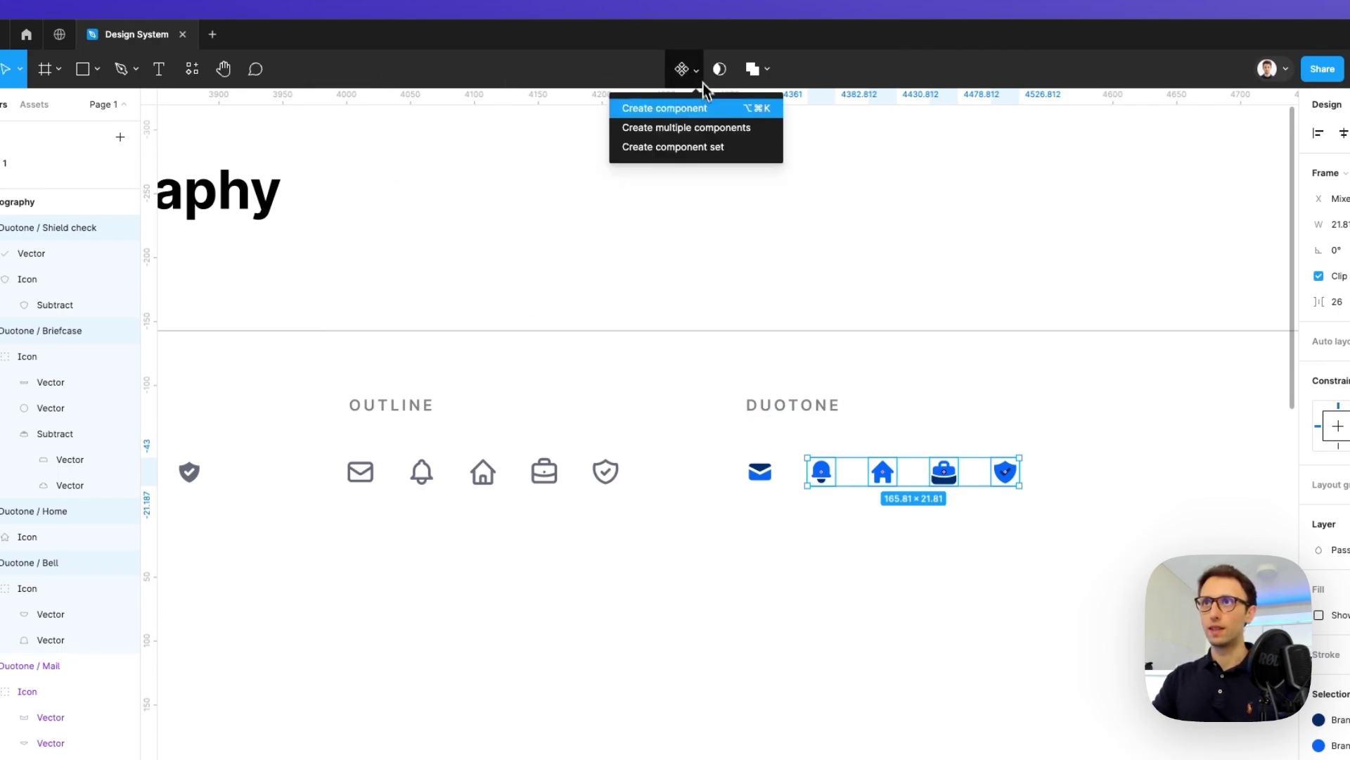
{"action": "left_click", "coordinate": [702, 128]}
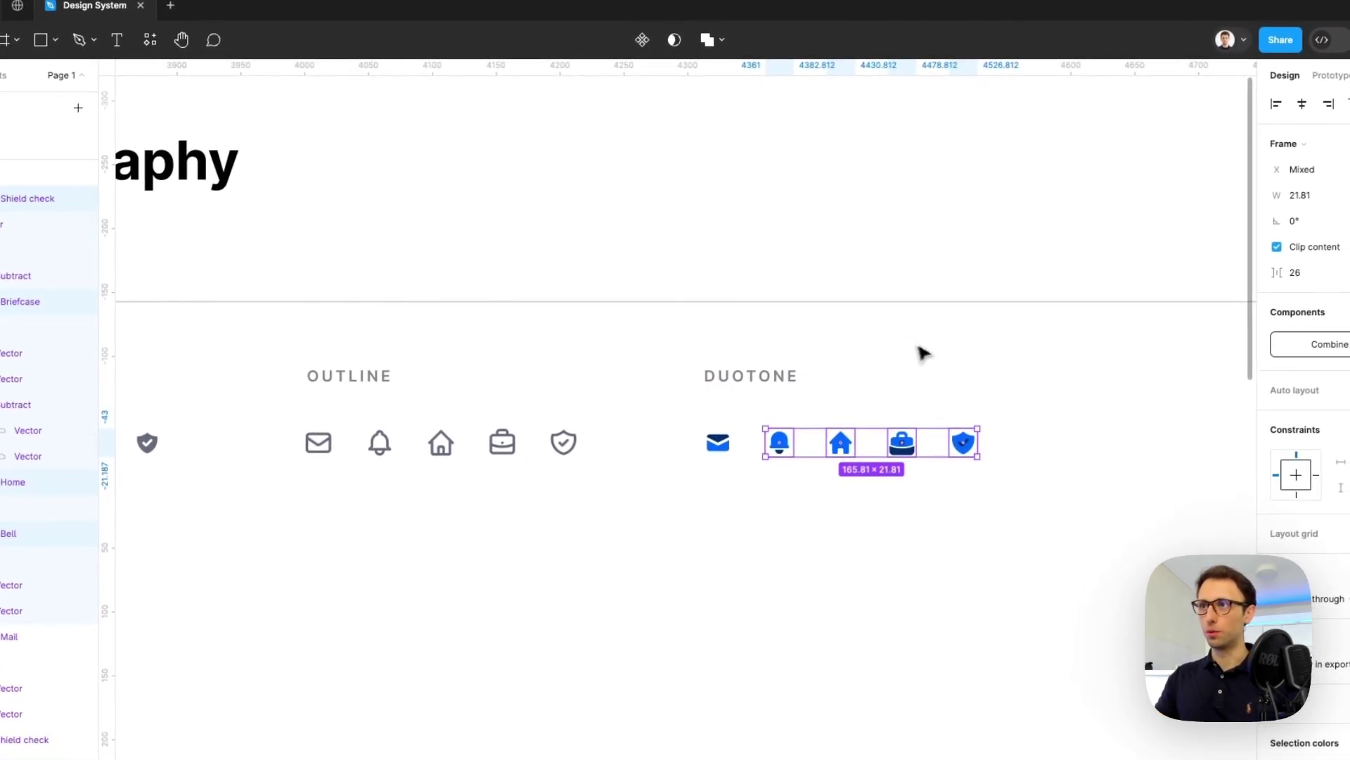
{"action": "left_click", "coordinate": [997, 382]}
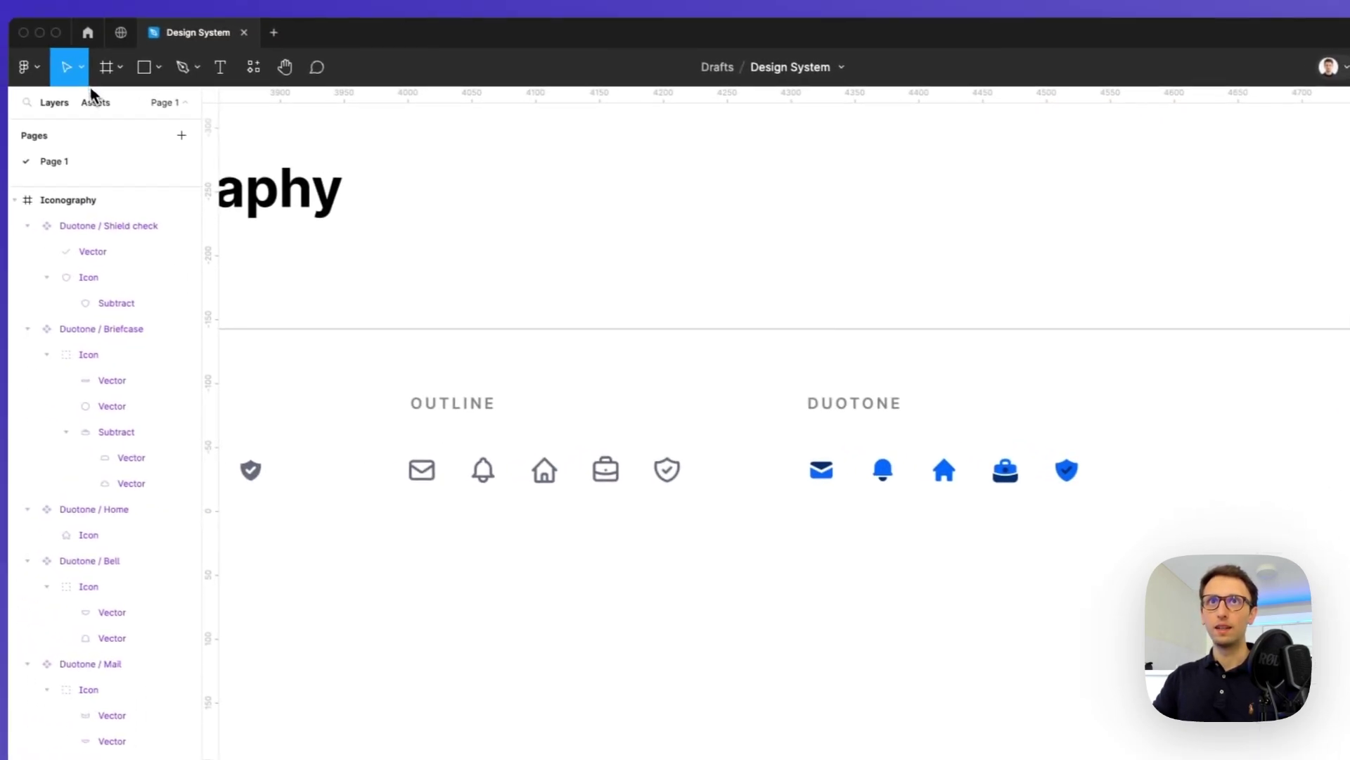
Step: Expand the Outline and Duotone icon component groups in the assets list
{"action": "left_click", "coordinate": [0, 83]}
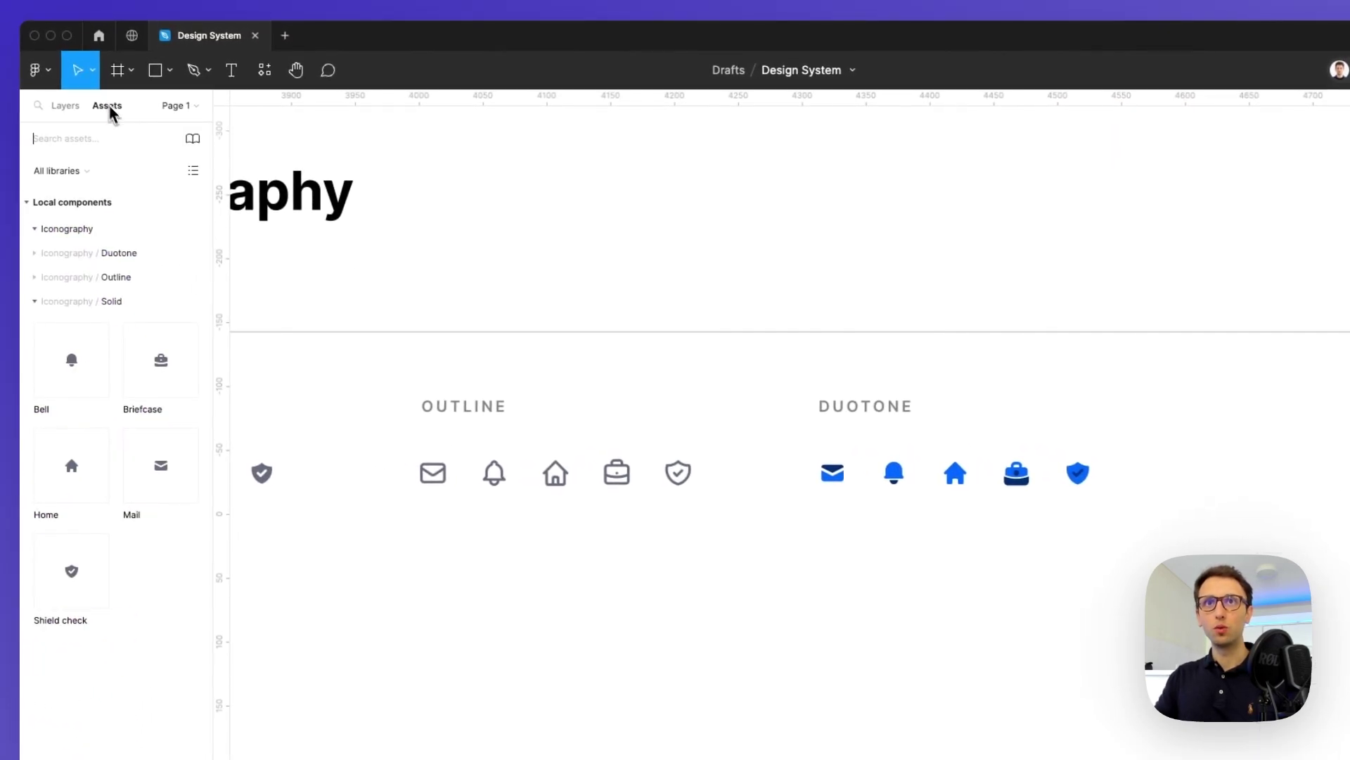
{"action": "left_click", "coordinate": [36, 277]}
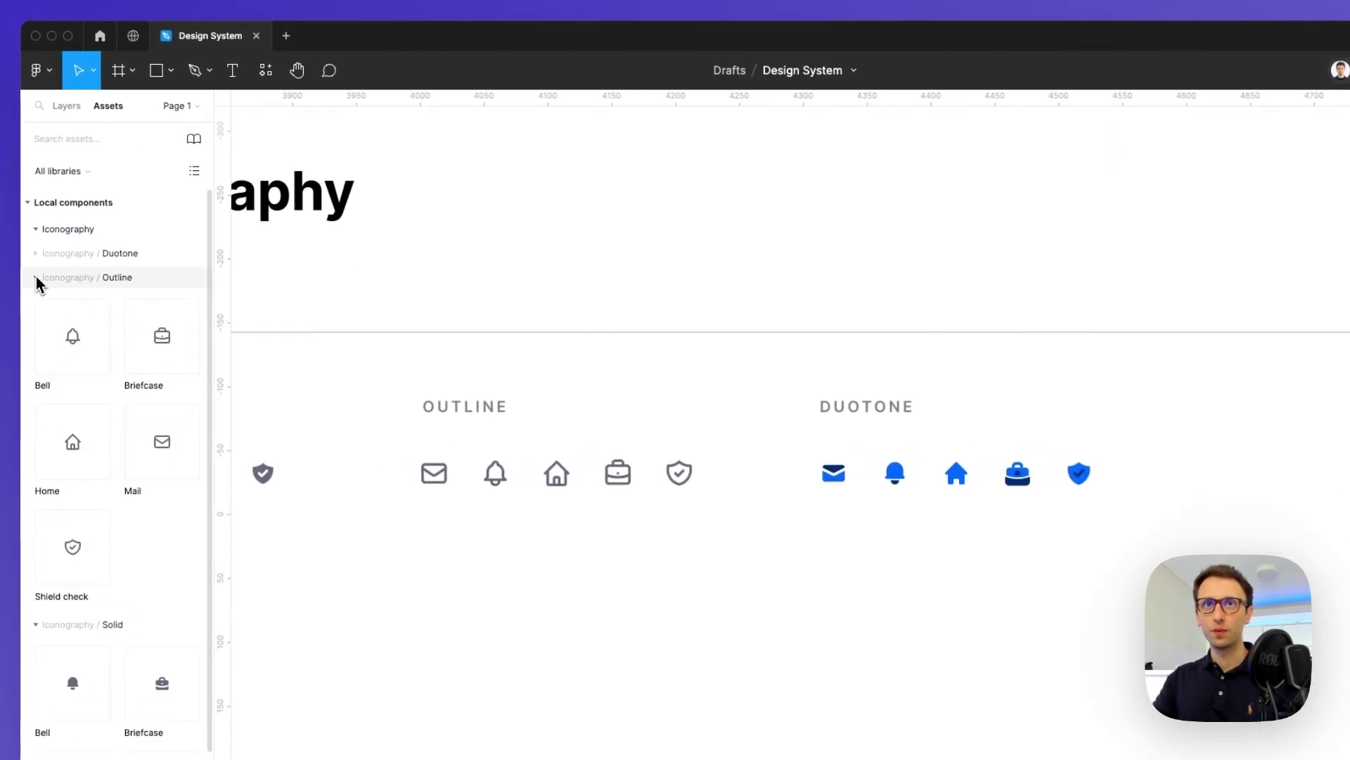
{"action": "left_click", "coordinate": [36, 255]}
{"action": "scroll", "coordinate": [106, 317], "scroll_direction": "down", "scroll_amount": 5}
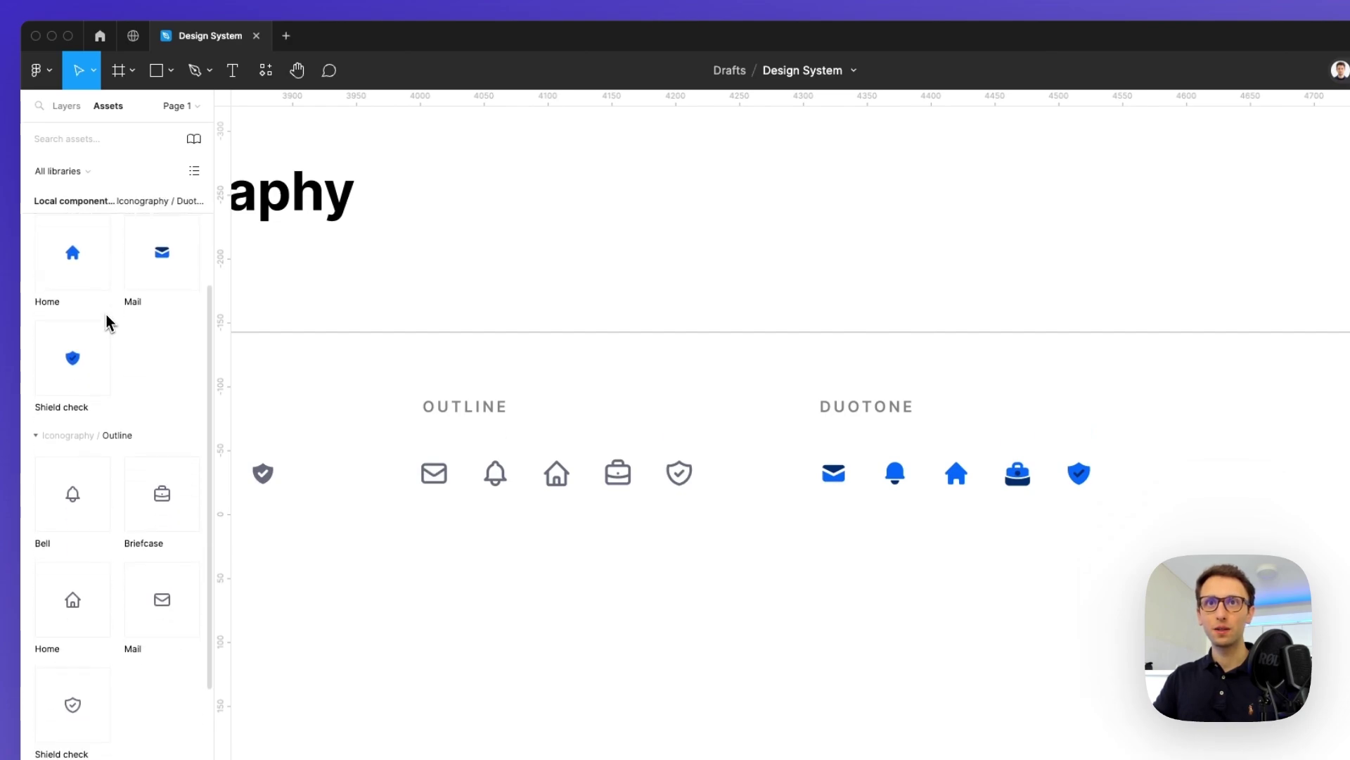
{"action": "scroll", "coordinate": [577, 351], "scroll_direction": "left", "scroll_amount": 5}
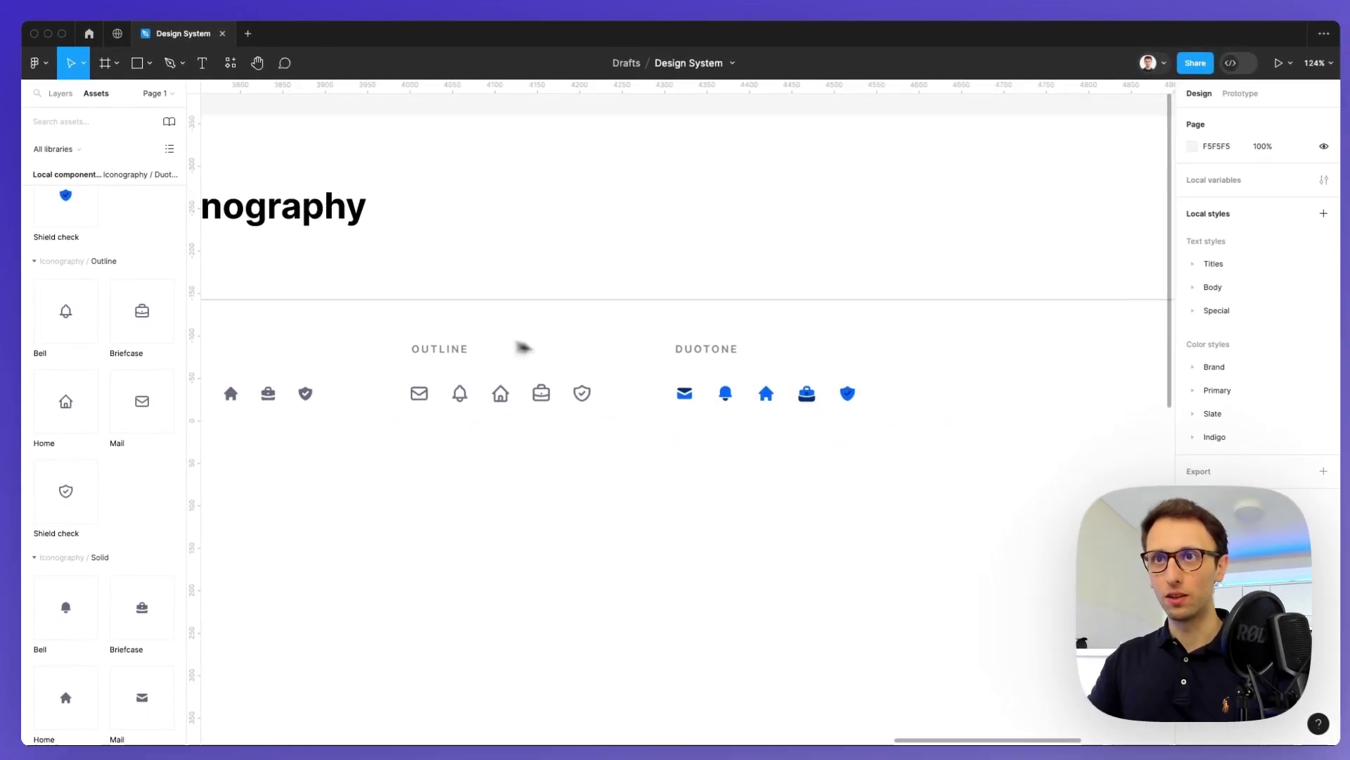
{"action": "scroll", "coordinate": [576, 352], "scroll_direction": "down", "scroll_amount": 10}
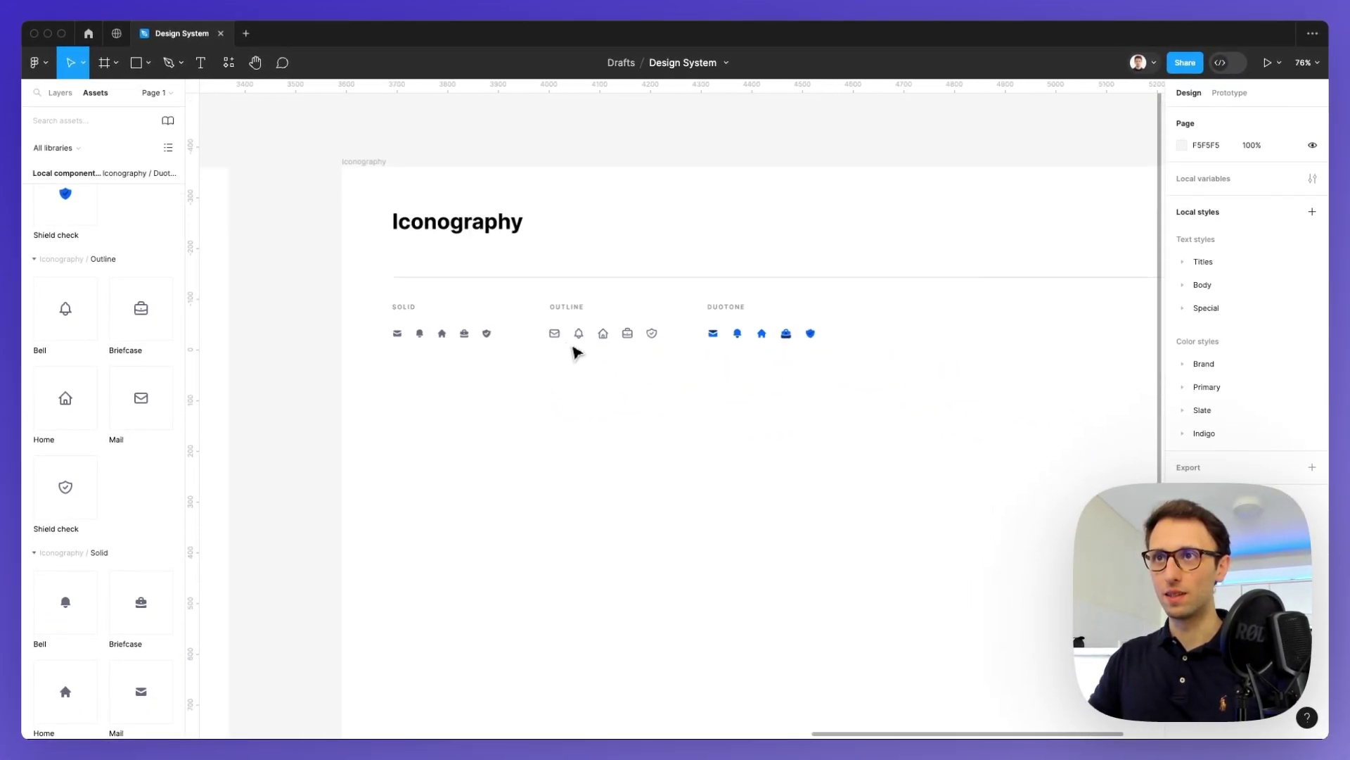
Step: Shorten the title divider to 899 wide and resize the Iconography frame to 1099×666
{"action": "left_click", "coordinate": [752, 312]}
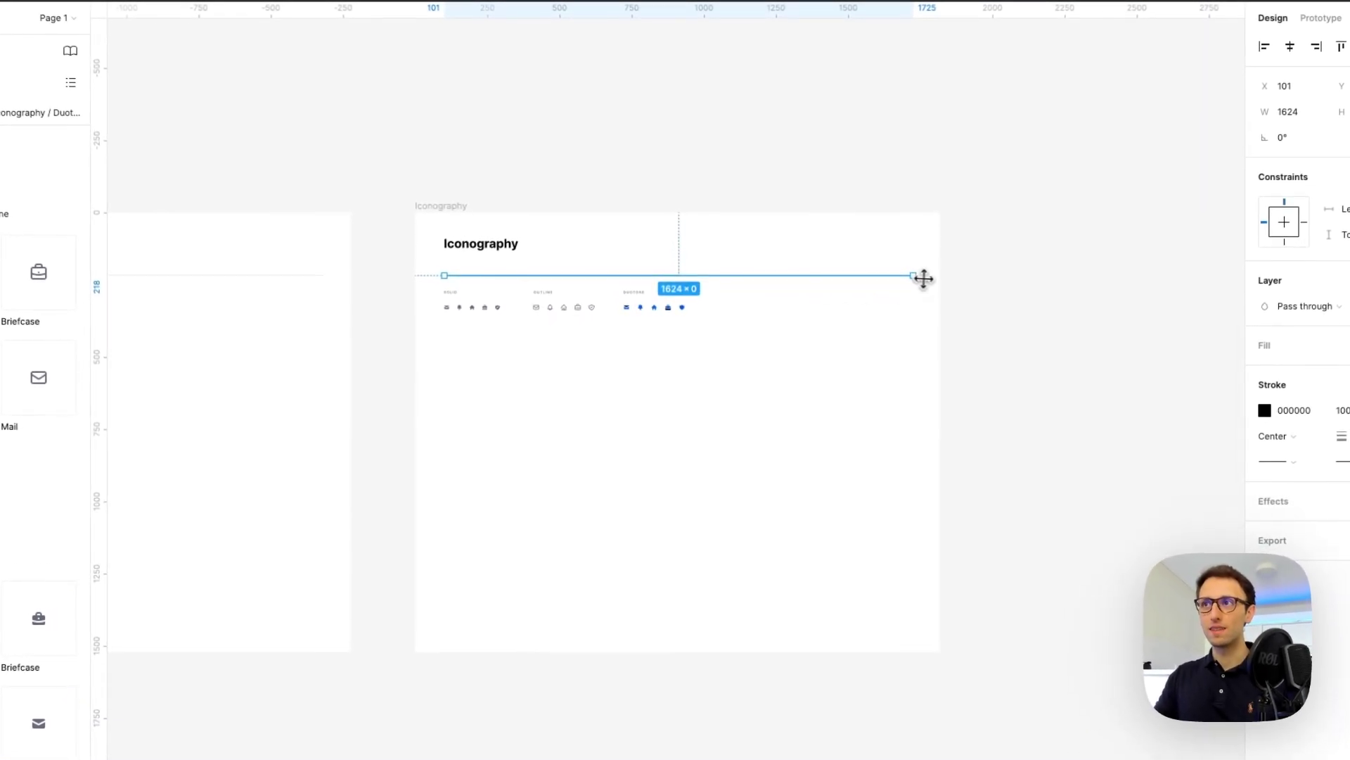
{"action": "left_click_drag", "start_coordinate": [887, 312], "coordinate": [712, 311]}
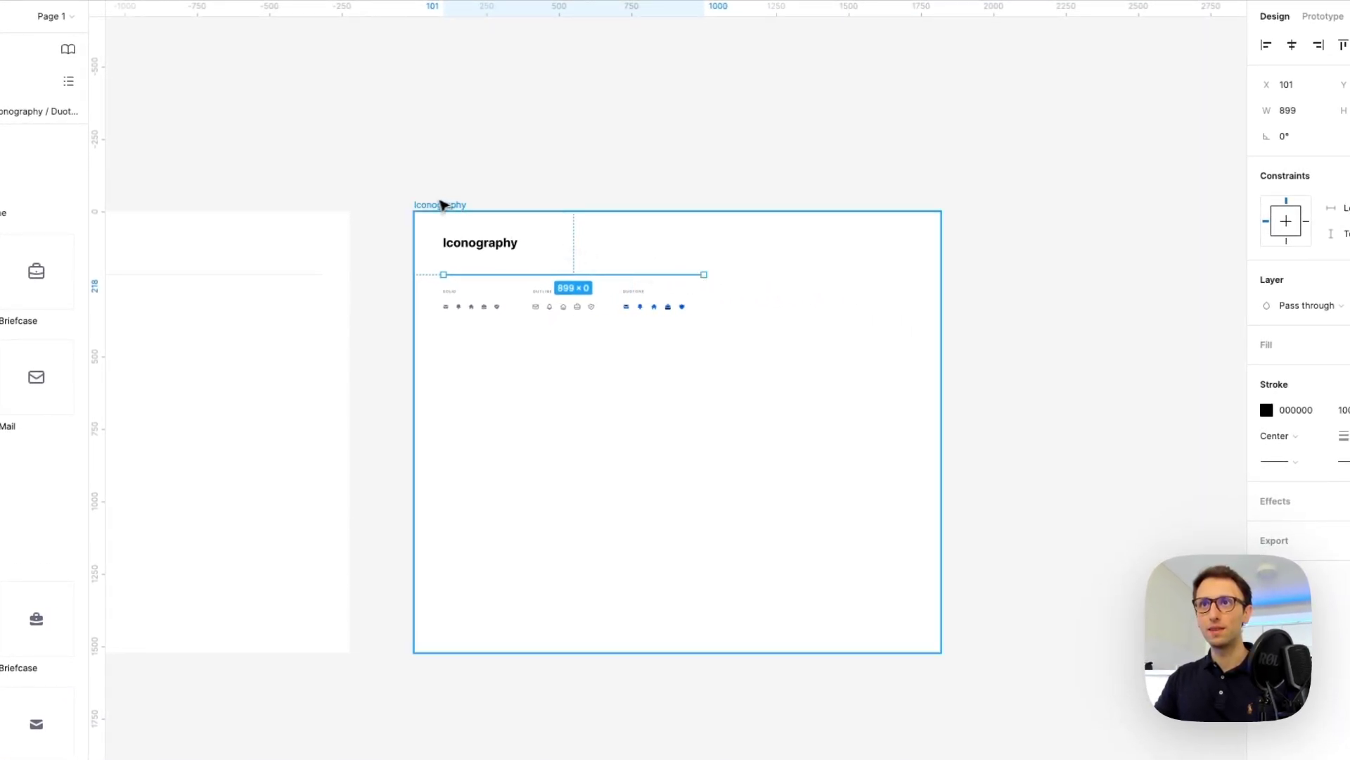
{"action": "left_click", "coordinate": [441, 205]}
{"action": "left_click_drag", "start_coordinate": [909, 635], "coordinate": [701, 386]}
{"action": "scroll", "coordinate": [600, 247], "scroll_direction": "up", "scroll_amount": 5}
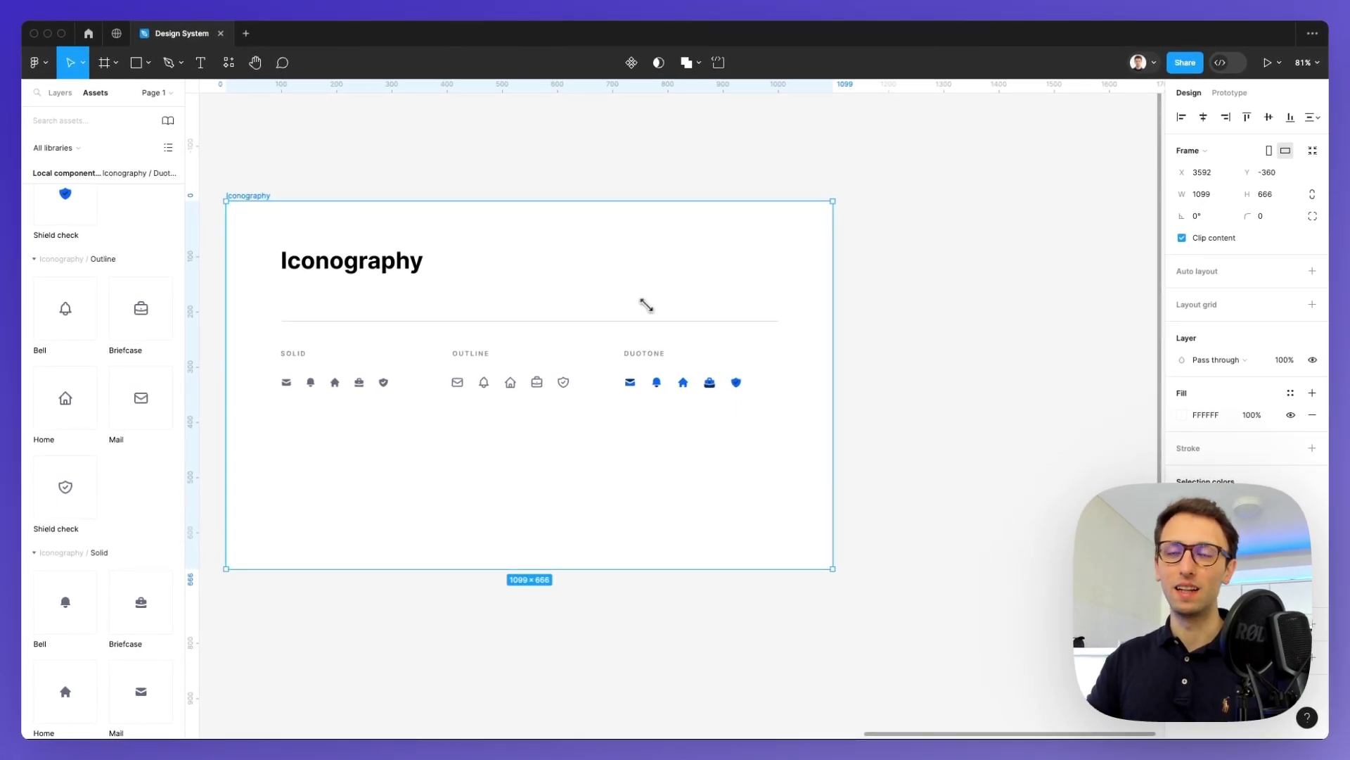
Step: Drag the Iconography frame's bottom edge up to end just below the icon rows
{"action": "left_click_drag", "start_coordinate": [601, 568], "coordinate": [594, 496]}
{"action": "left_click", "coordinate": [605, 529]}
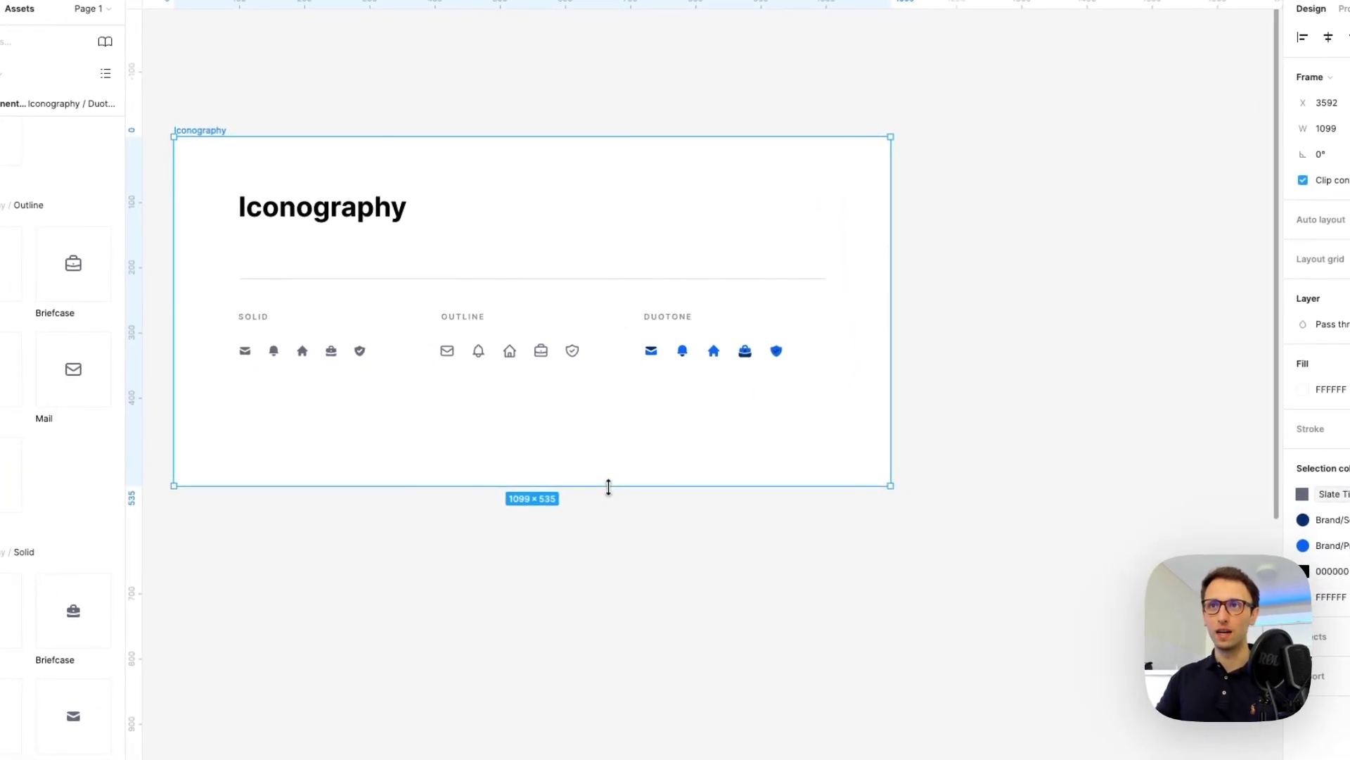
{"action": "scroll", "coordinate": [619, 506], "scroll_direction": "left", "scroll_amount": 5}
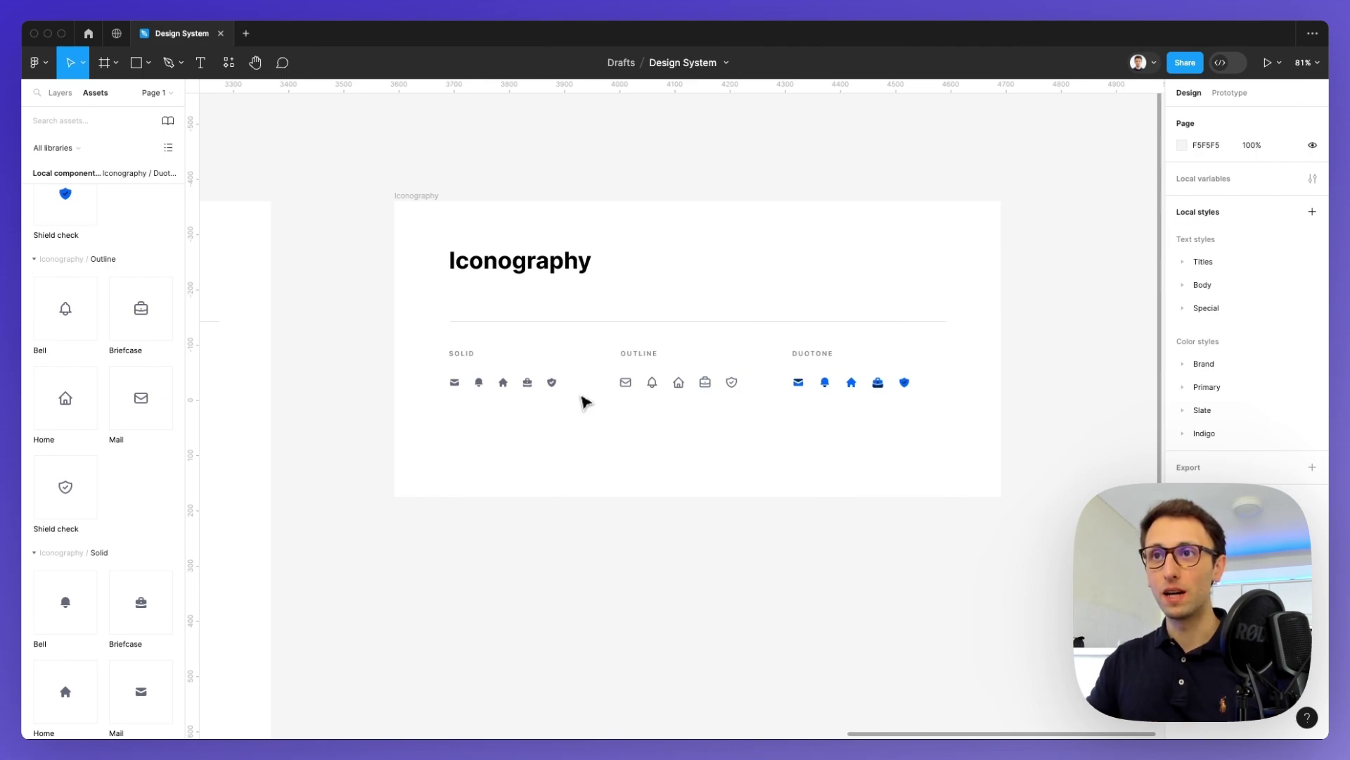
{"action": "scroll", "coordinate": [586, 402], "scroll_direction": "up", "scroll_amount": 5}
Step: Inspect the fills of the solid and outline Mail icons
{"action": "left_click", "coordinate": [454, 382]}
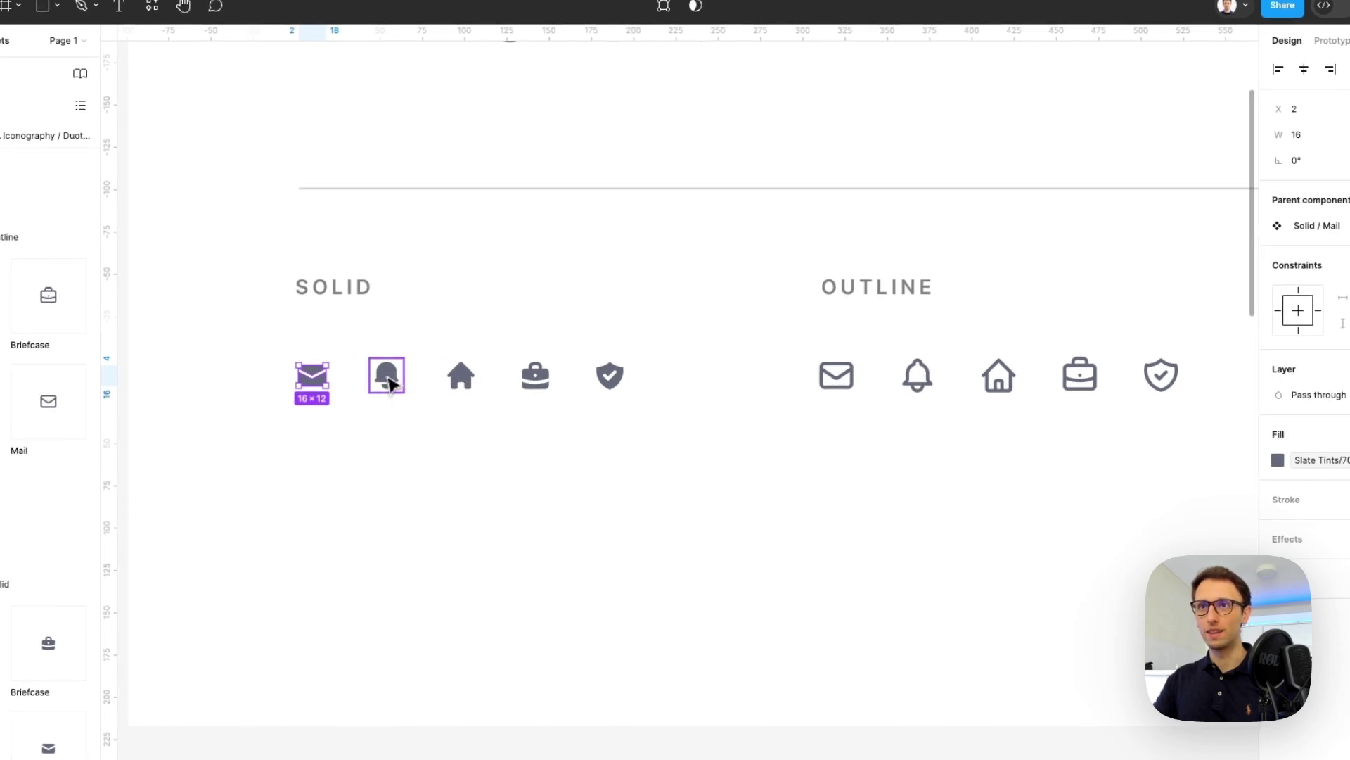
{"action": "left_click", "coordinate": [1278, 459]}
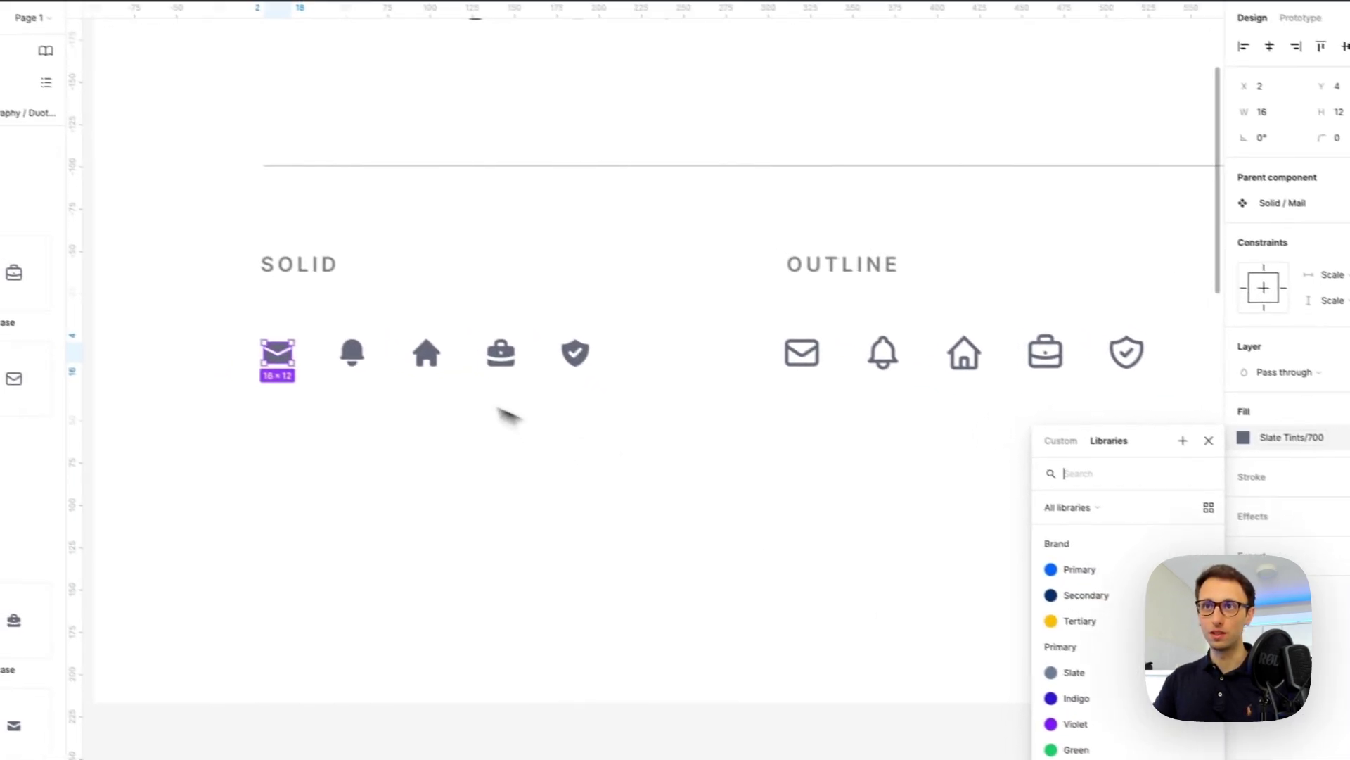
{"action": "left_click", "coordinate": [604, 440]}
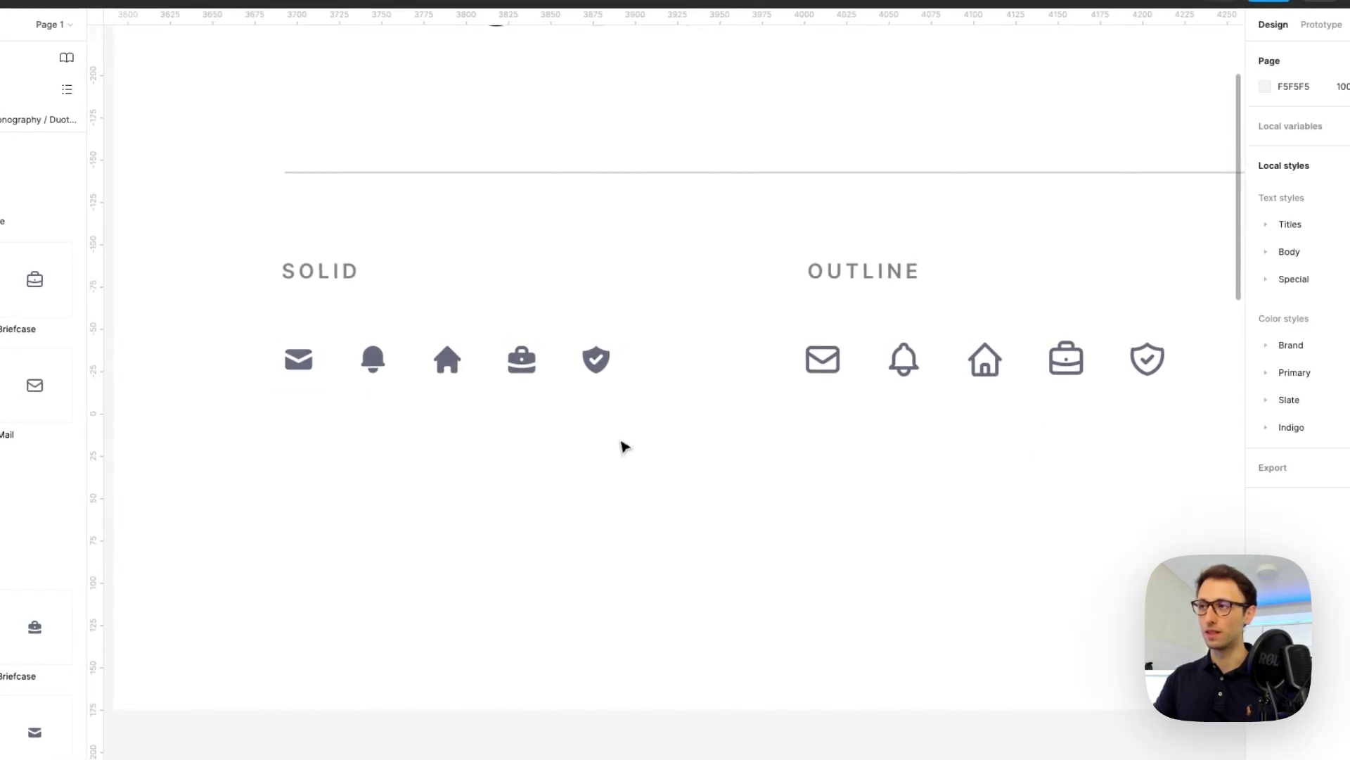
{"action": "double_click", "coordinate": [836, 358]}
{"action": "left_click", "coordinate": [811, 474]}
{"action": "scroll", "coordinate": [814, 474], "scroll_direction": "down", "scroll_amount": 5}
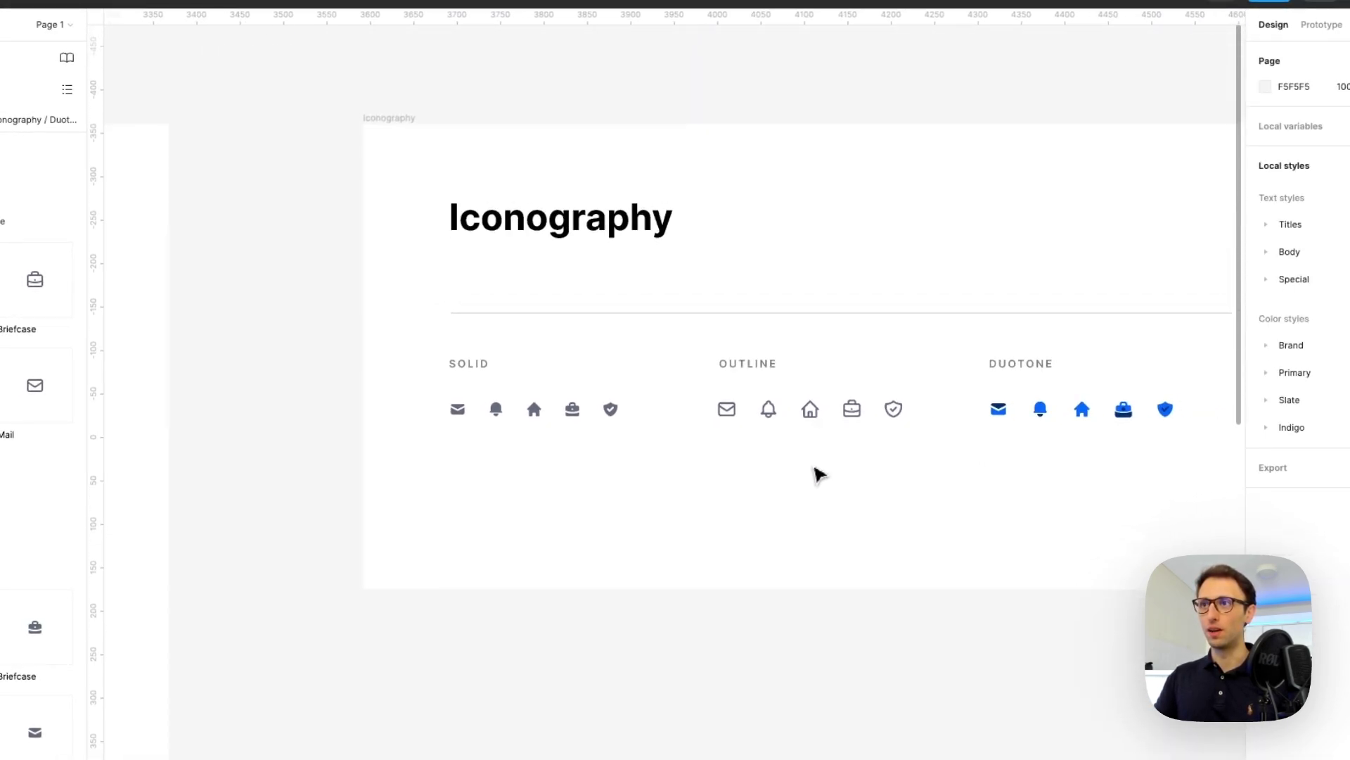